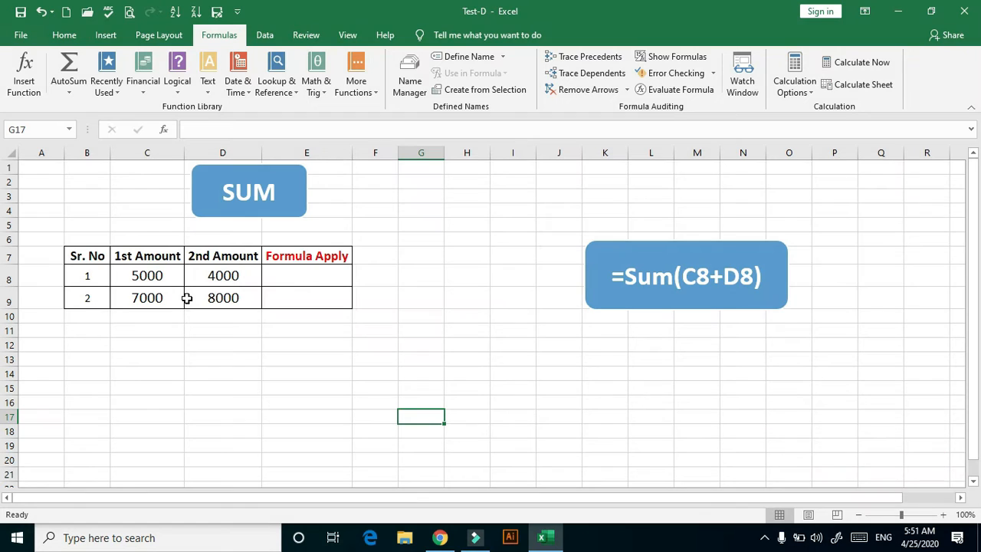
# Enter the formula =SUM(C8+D8) in cell E8 to add the first row's two amounts
pyautogui.doubleClick(296, 275)
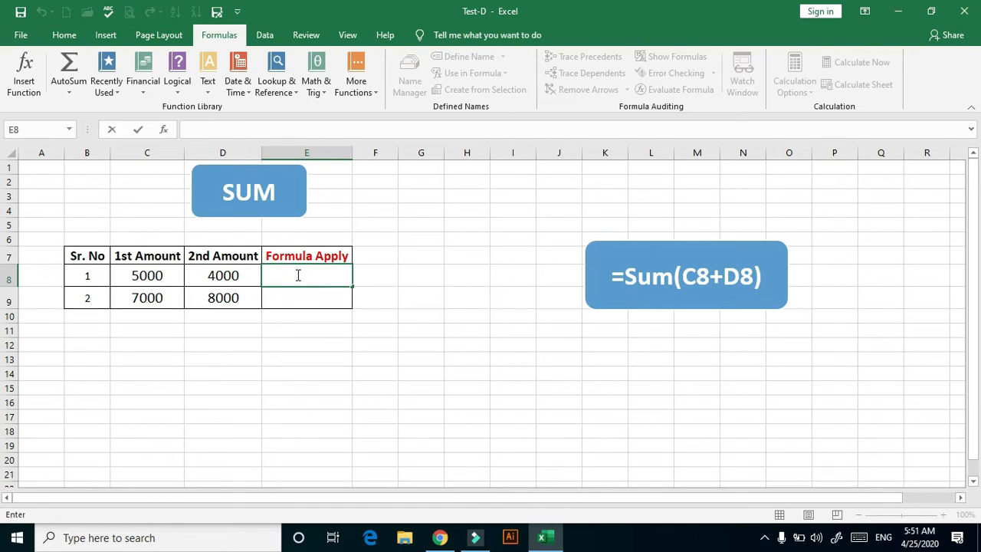
pyautogui.write('=')
pyautogui.write('Sum')
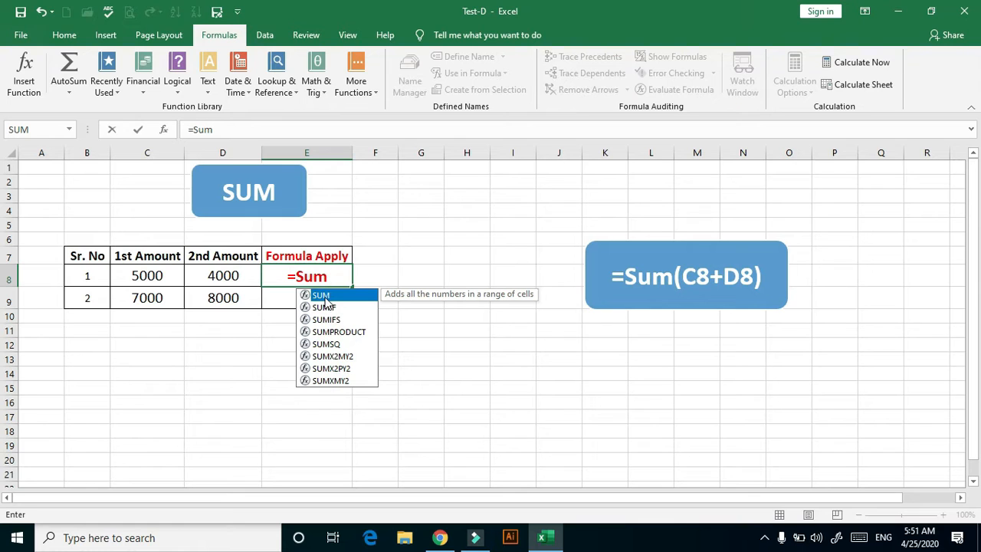
pyautogui.doubleClick(325, 297)
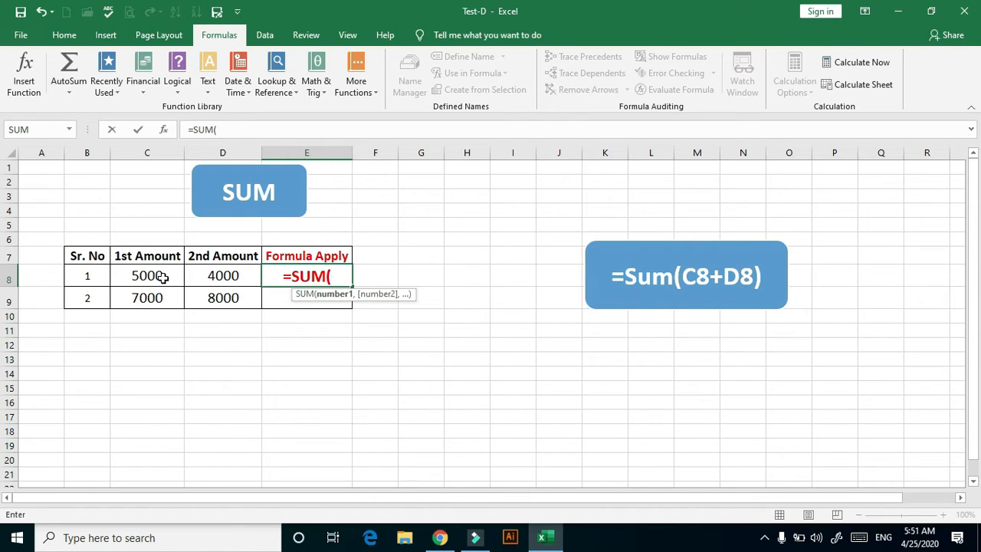
pyautogui.write('c')
pyautogui.press('BackSpace')
pyautogui.write('C')
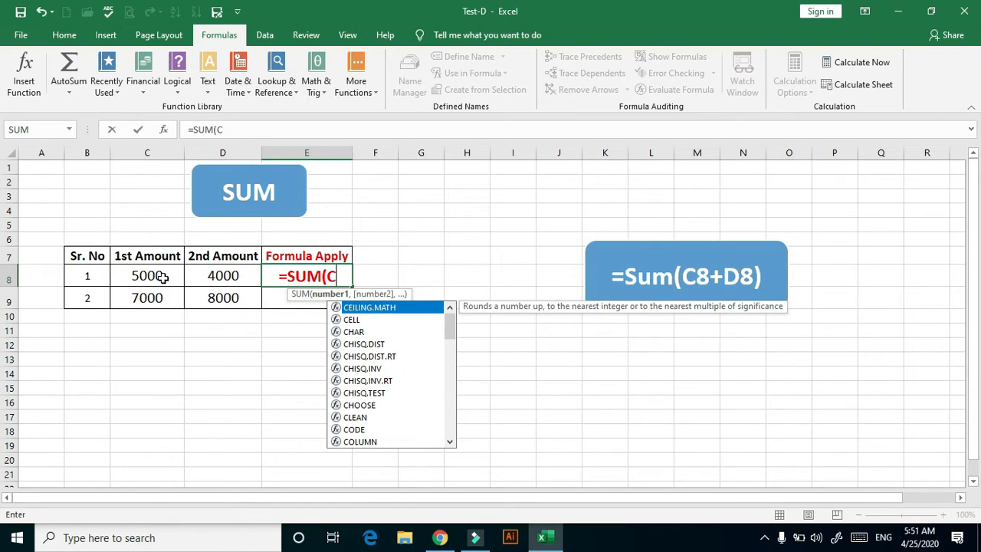
pyautogui.write('8')
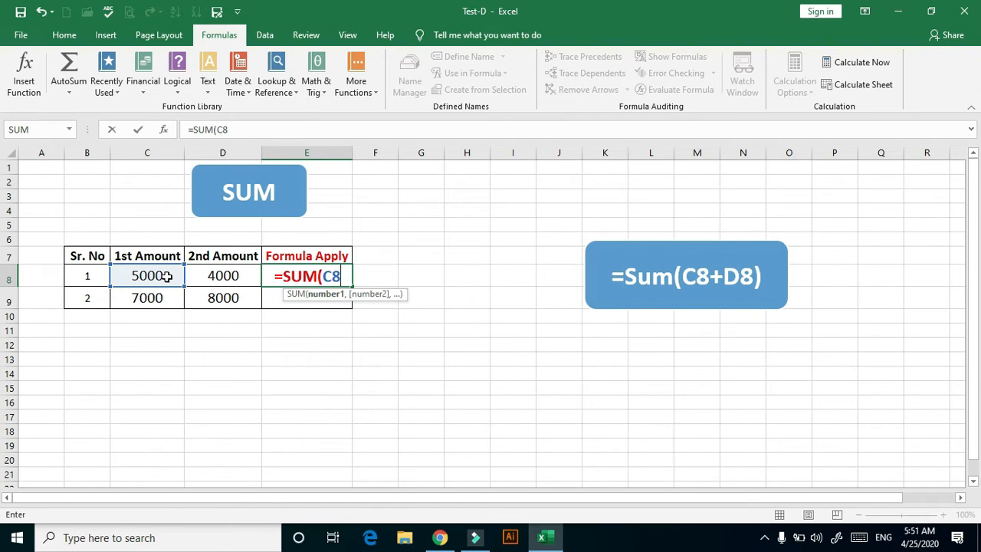
pyautogui.click(155, 277)
pyautogui.write('+')
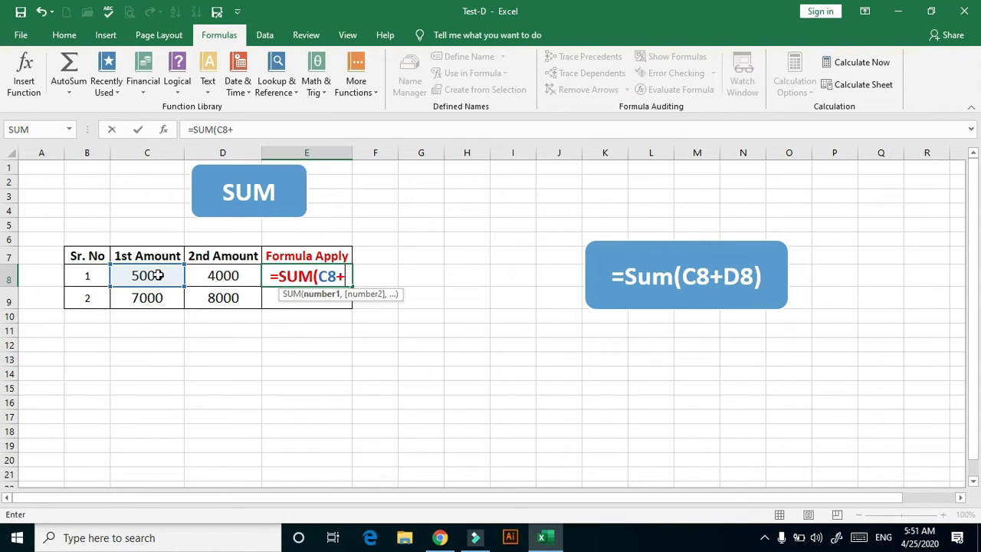
pyautogui.click(223, 276)
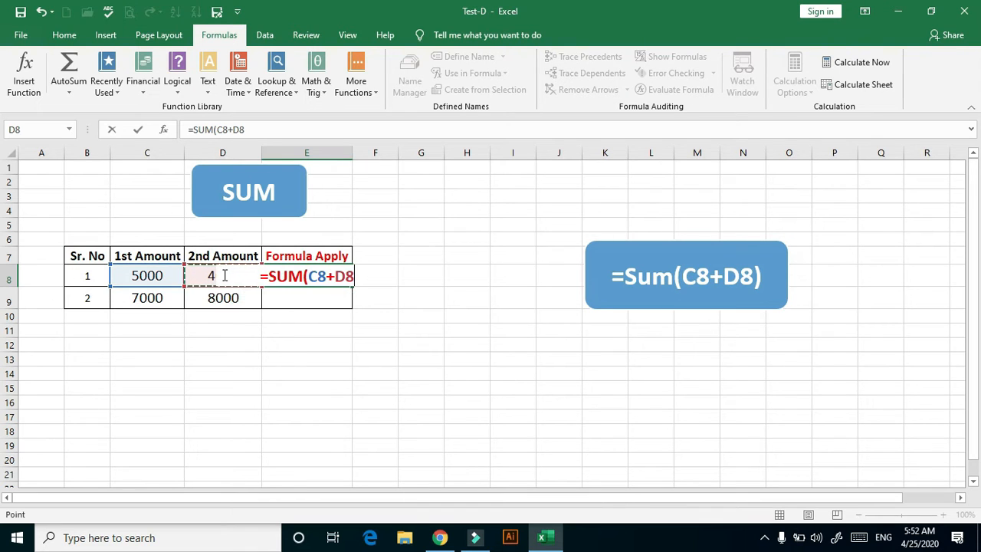
pyautogui.write(')')
pyautogui.press('Return')
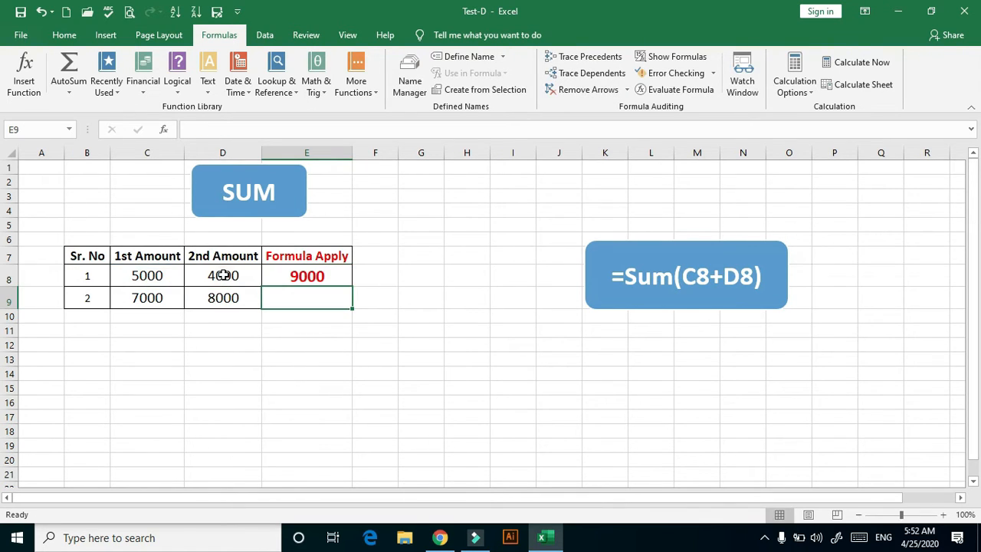
# Fill the sum formula from E8 down to E9 for the second row
pyautogui.click(306, 276)
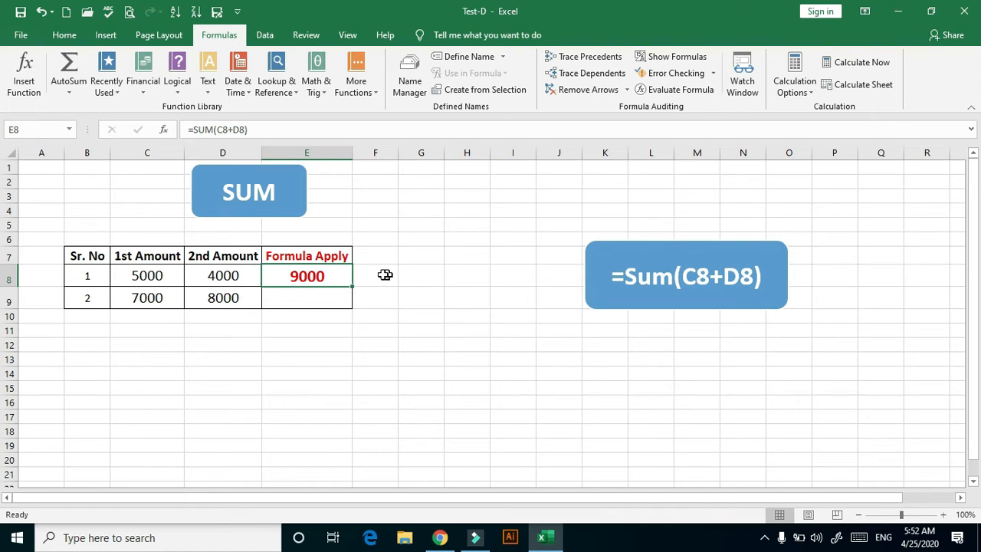
pyautogui.moveTo(352, 287); pyautogui.dragTo(353, 306)
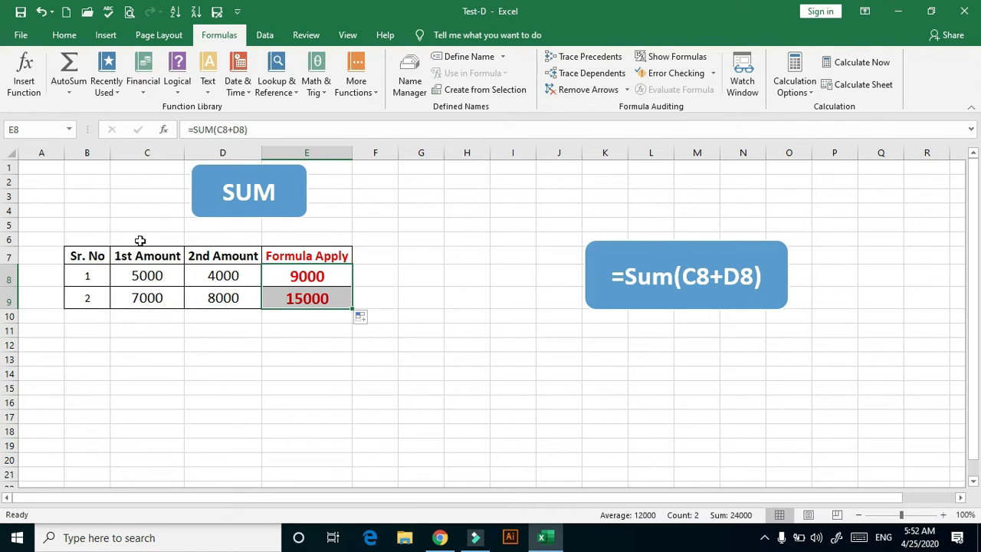
# On the Subtraction sheet, enter the formula =SUM(C7,-D7) in cell E7
pyautogui.hotkey('ctrl', 'pagedown')
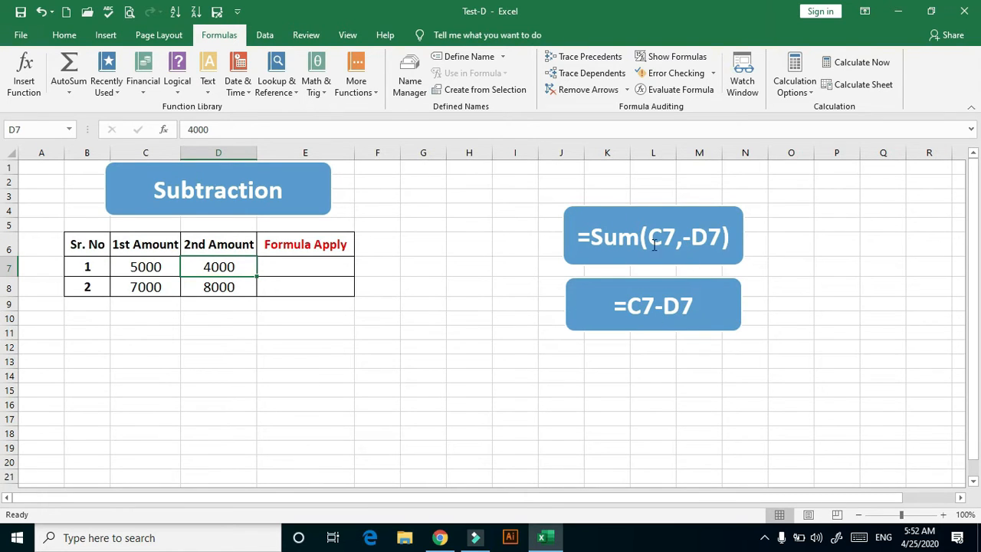
pyautogui.click(316, 269)
pyautogui.doubleClick(315, 268)
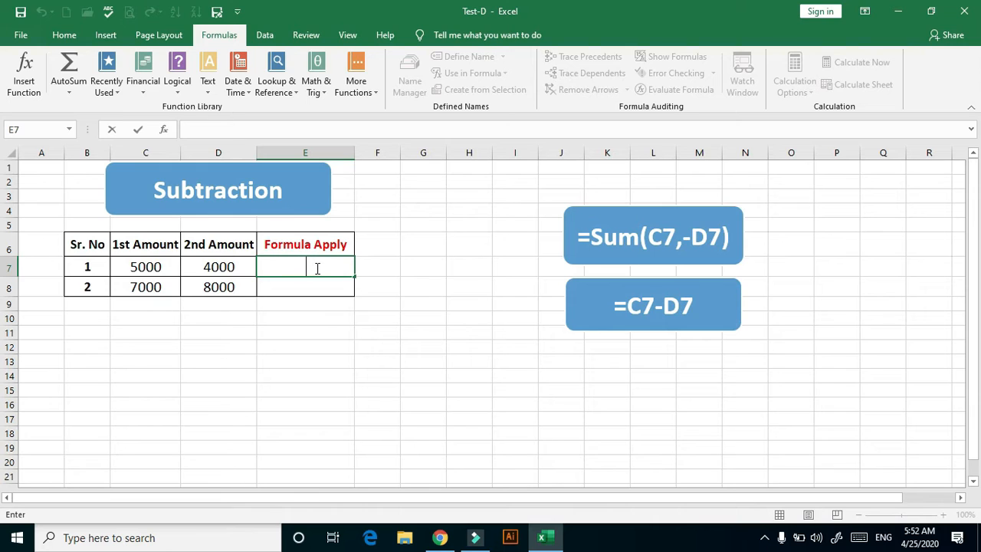
pyautogui.write('=Sum')
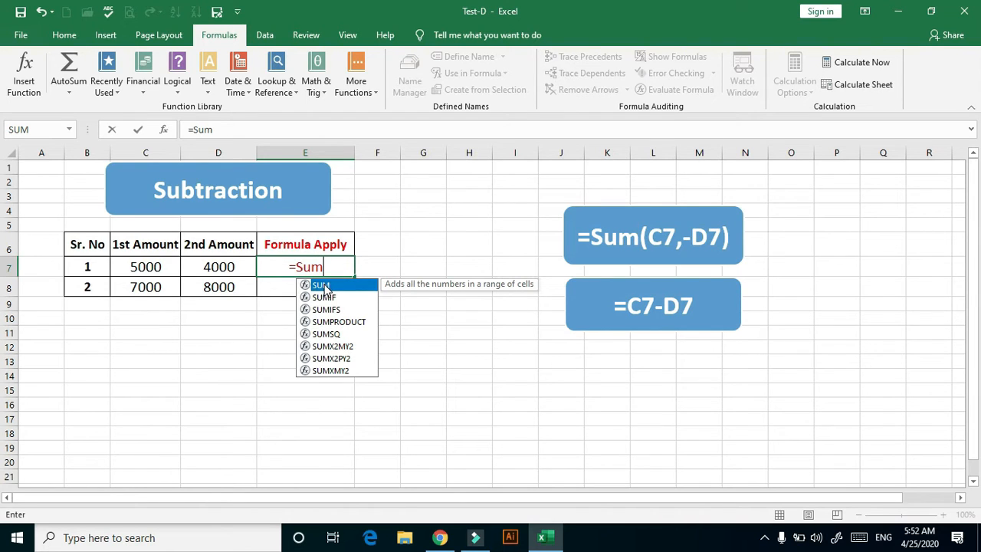
pyautogui.doubleClick(324, 285)
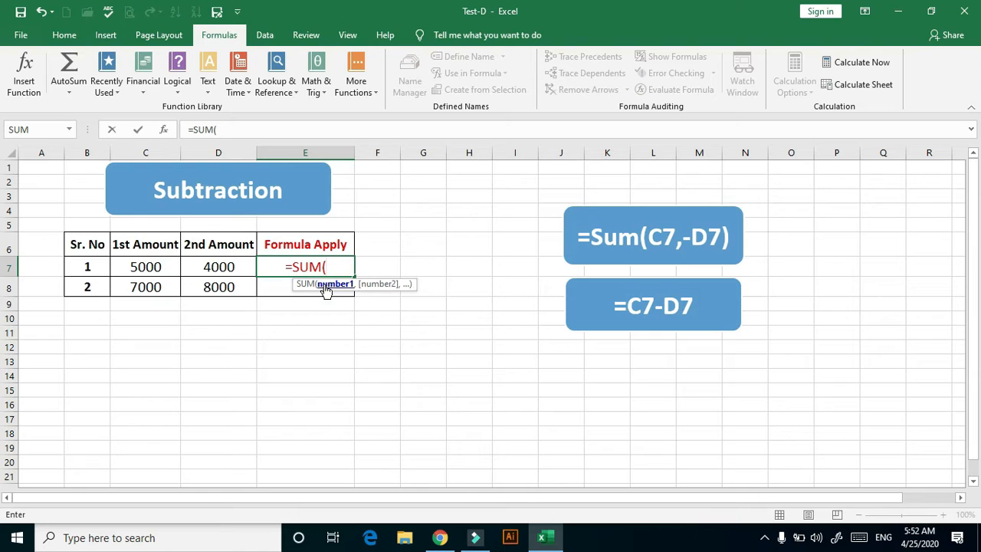
pyautogui.click(167, 266)
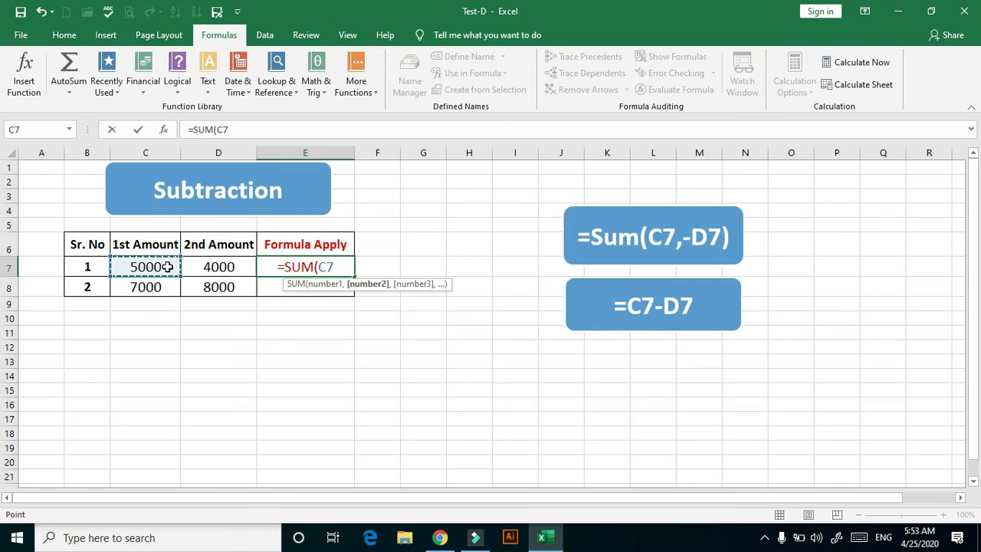
pyautogui.write(',')
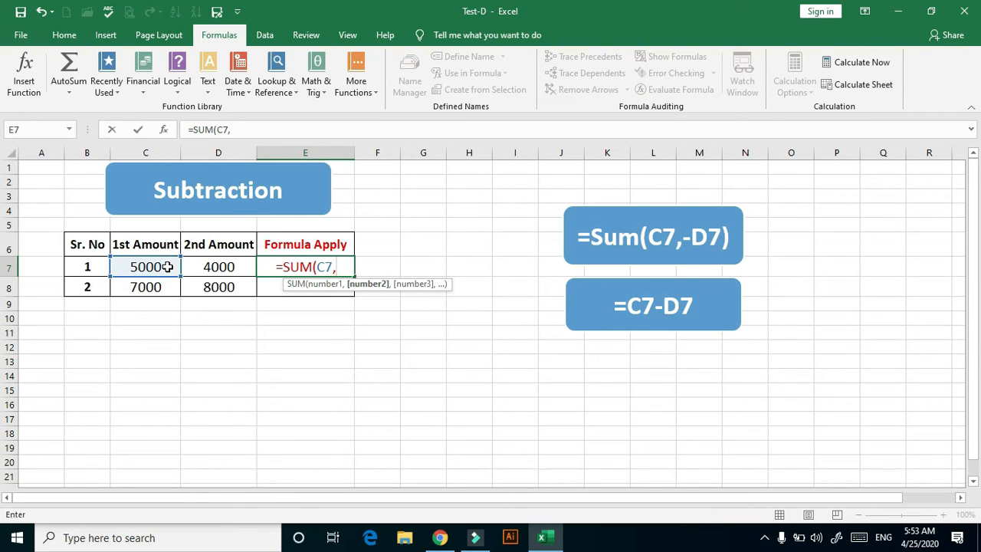
pyautogui.write(',-')
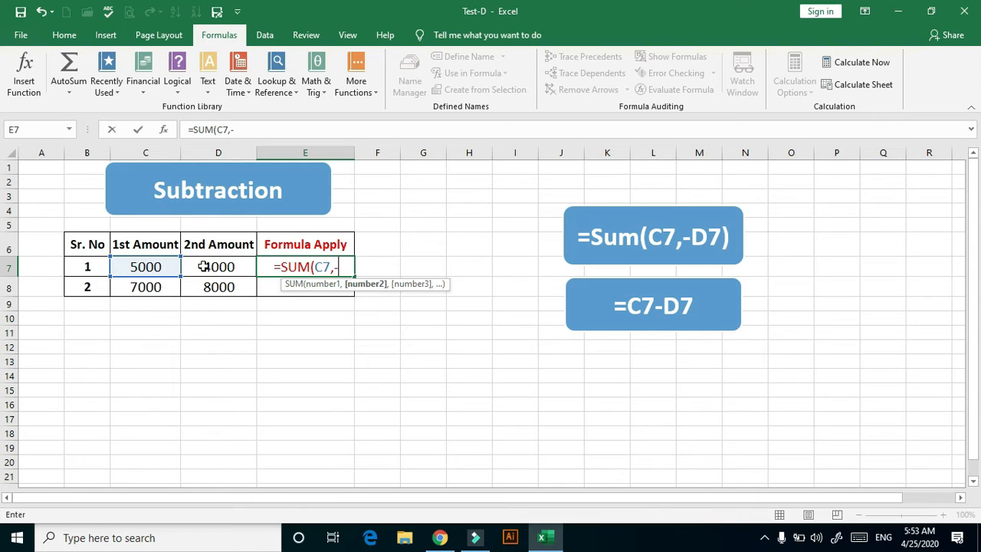
pyautogui.click(203, 266)
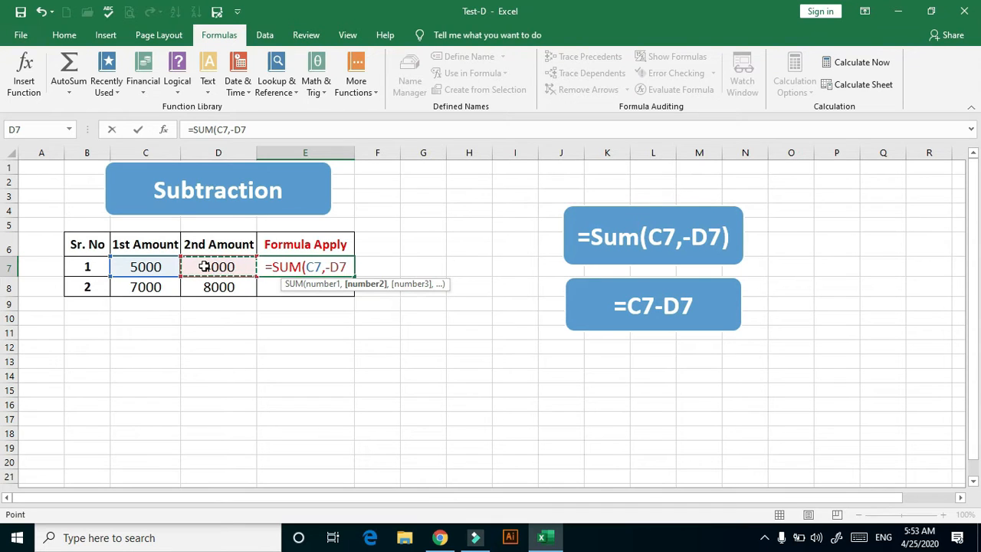
pyautogui.write(')')
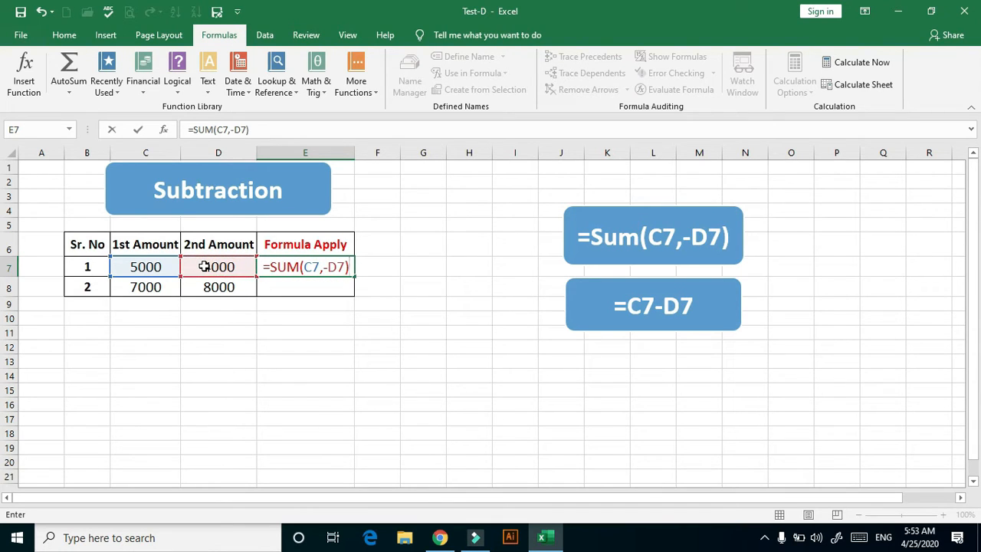
pyautogui.press('Return')
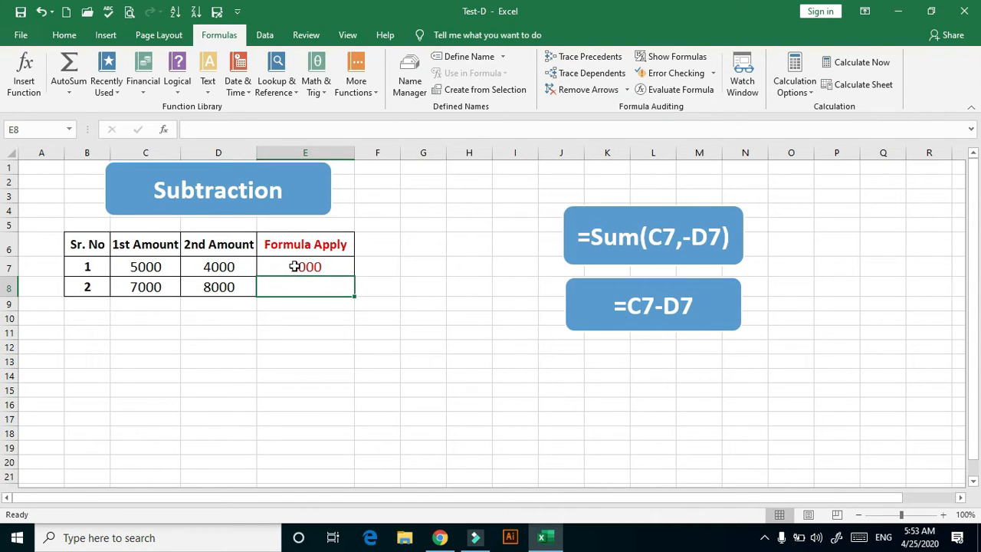
pyautogui.click(667, 235)
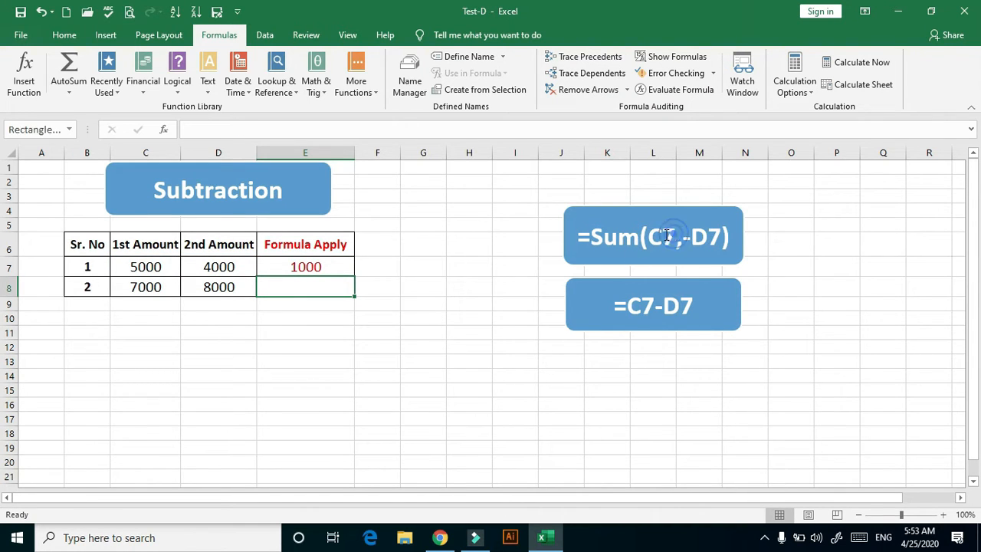
pyautogui.moveTo(676, 236); pyautogui.dragTo(649, 238)
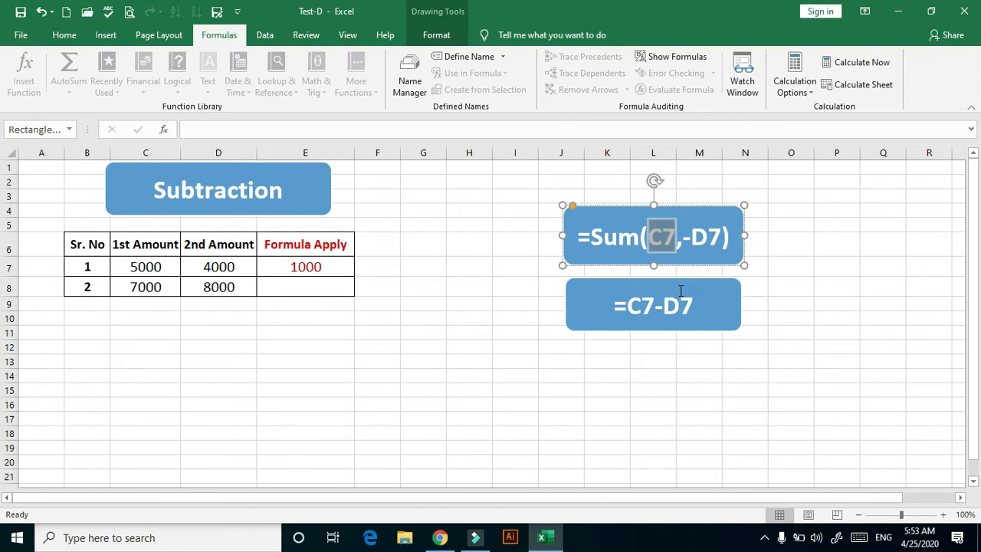
pyautogui.click(718, 256)
pyautogui.click(801, 346)
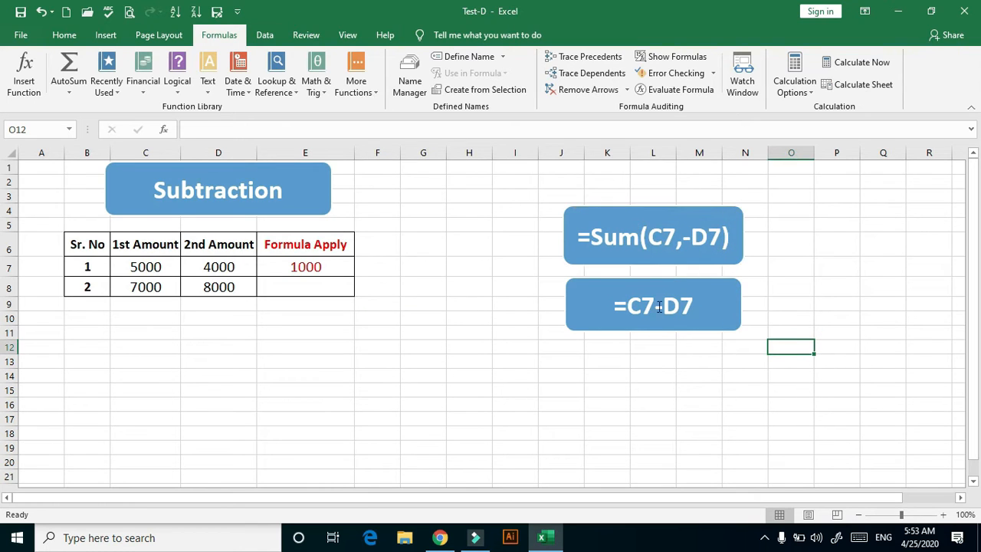
# Enter the formula =C8-D8 in cell E8 to subtract the second row's amounts
pyautogui.doubleClick(323, 293)
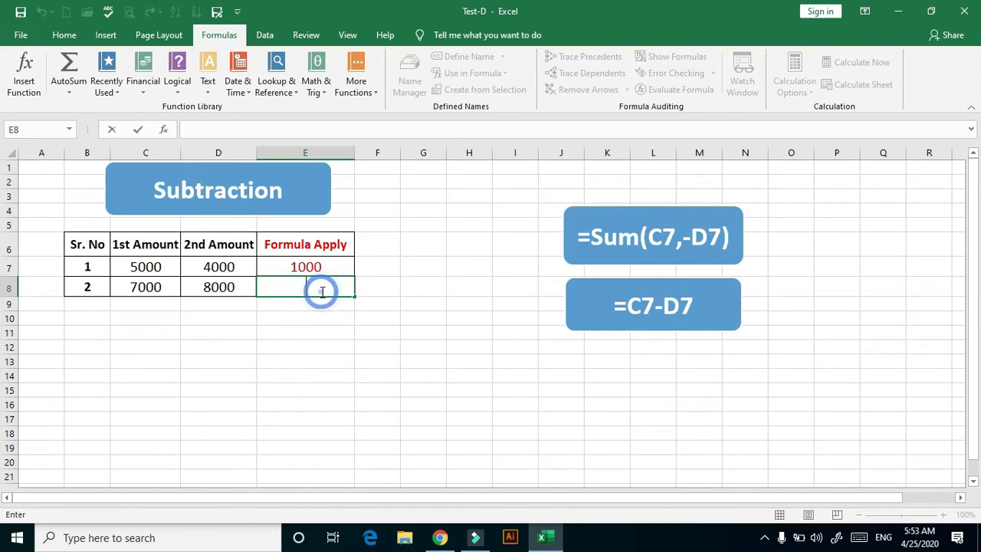
pyautogui.write('=')
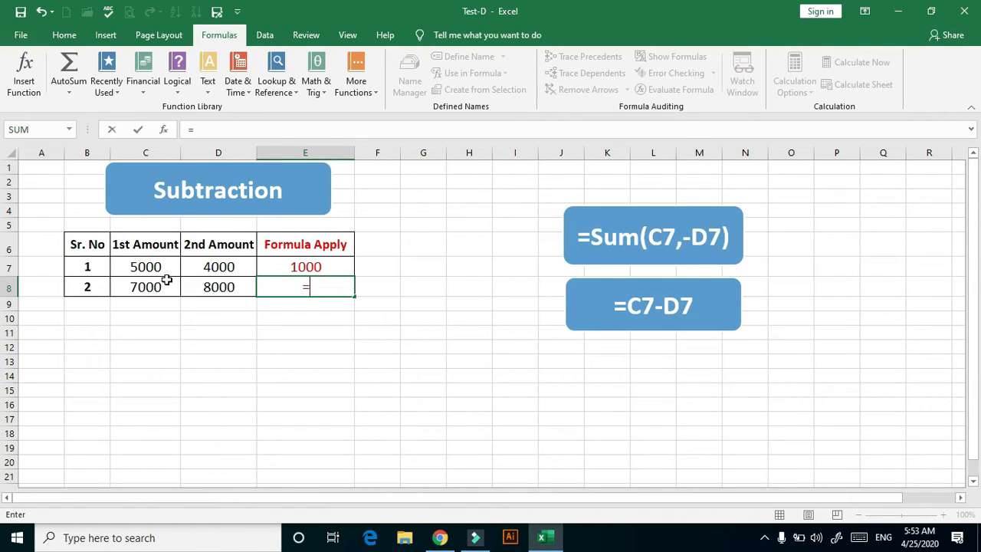
pyautogui.write('C')
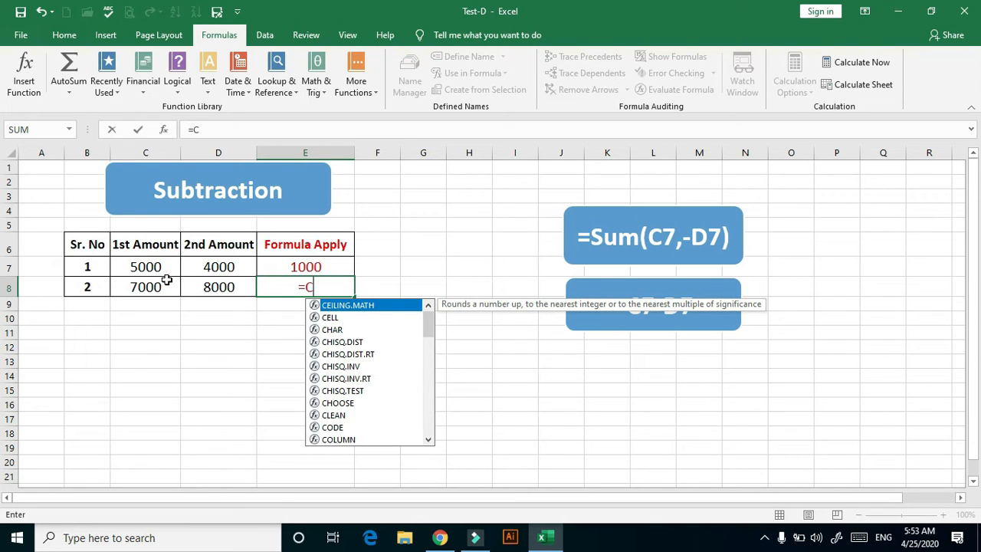
pyautogui.write('&')
pyautogui.press('BackSpace')
pyautogui.write('7')
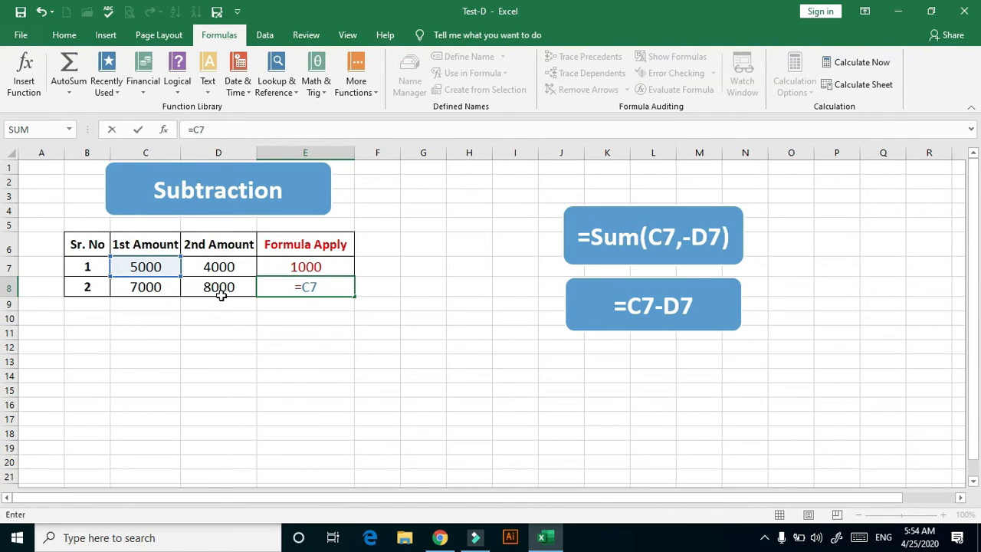
pyautogui.press('BackSpace')
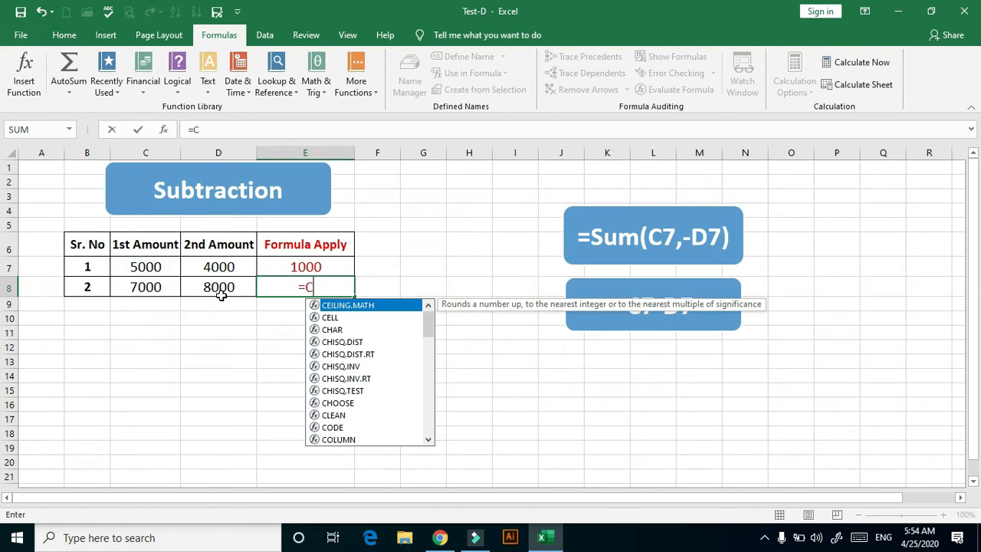
pyautogui.press('BackSpace')
pyautogui.click(157, 287)
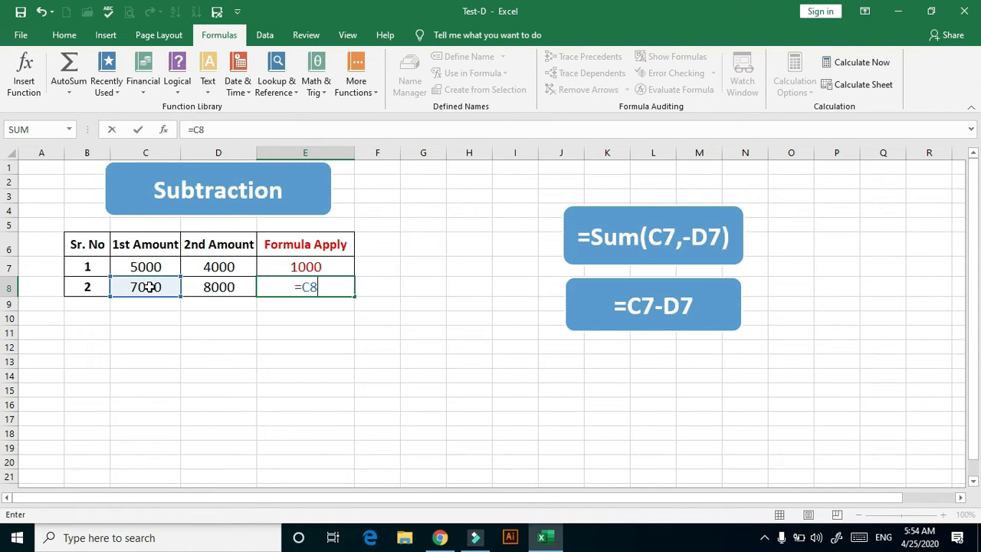
pyautogui.write('-D')
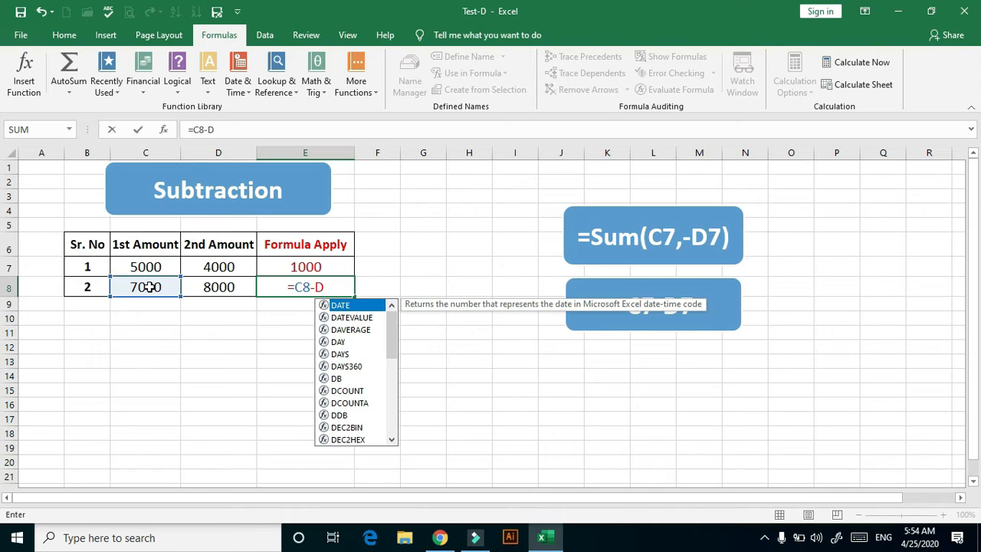
pyautogui.write('8')
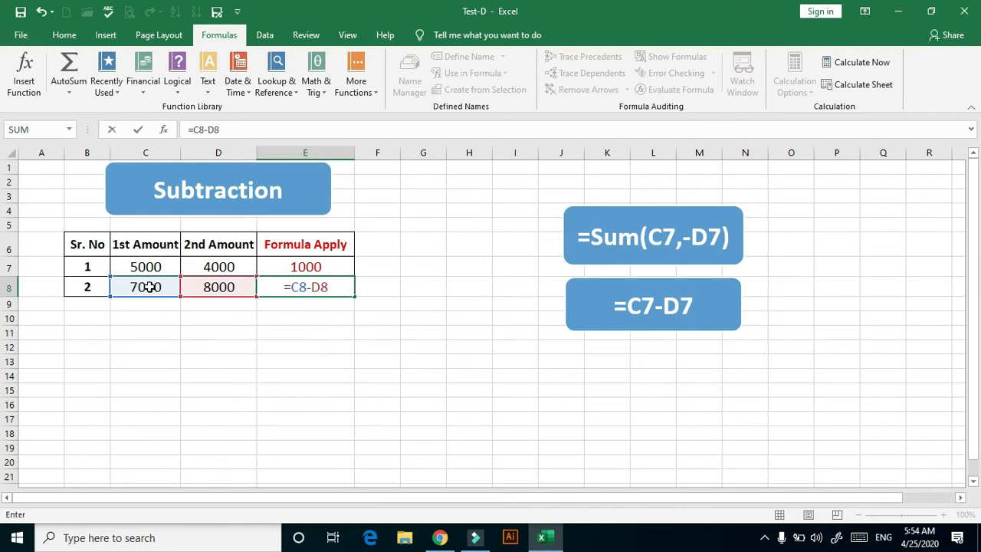
pyautogui.press('Return')
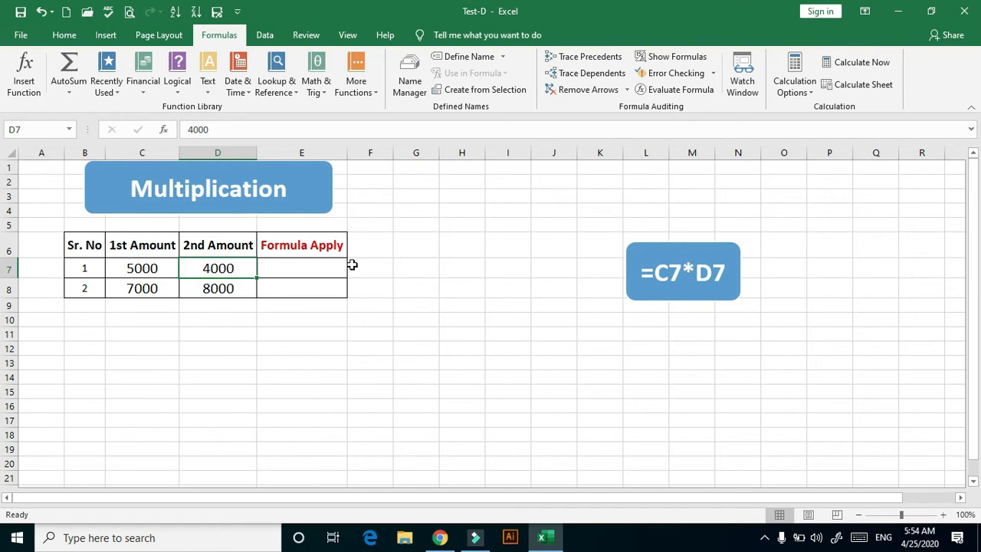
# On the Multiplication sheet, enter the formula =C7*D7 in cell E7 and fill it down to E8
pyautogui.click(302, 266)
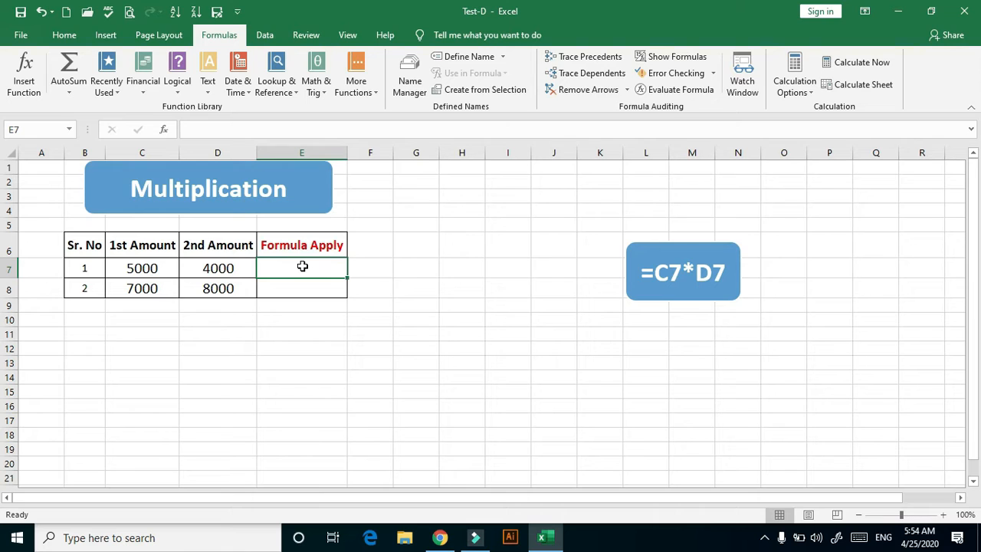
pyautogui.write('=')
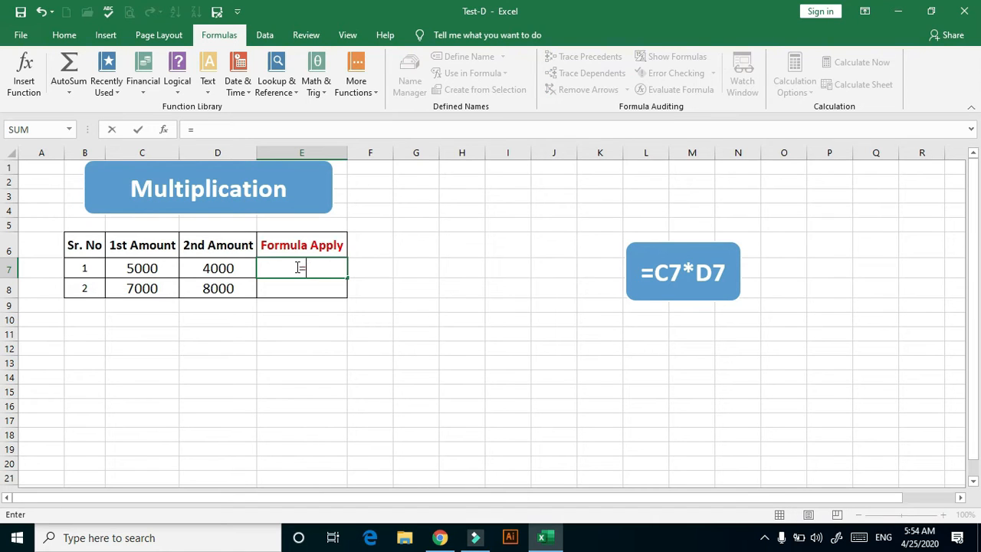
pyautogui.click(149, 268)
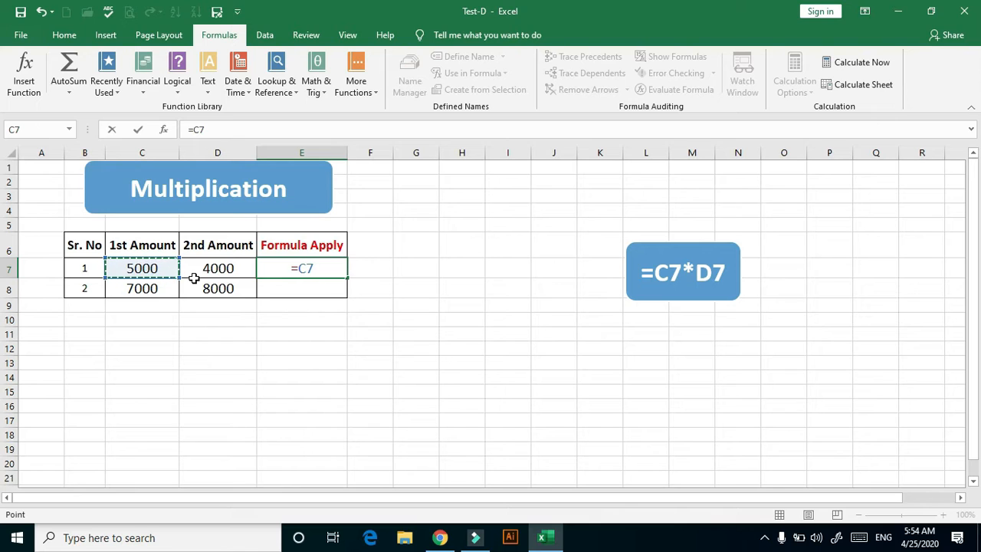
pyautogui.write('*')
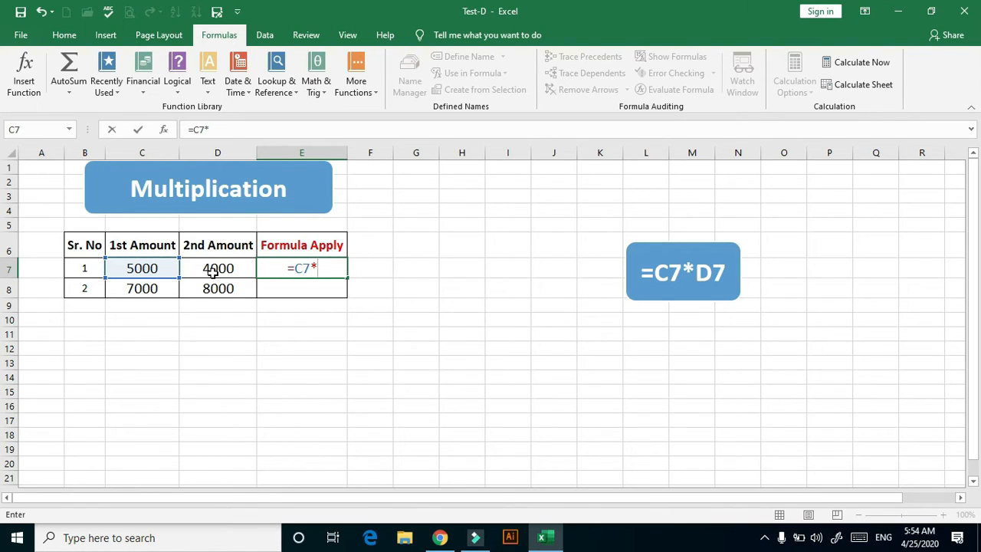
pyautogui.click(213, 271)
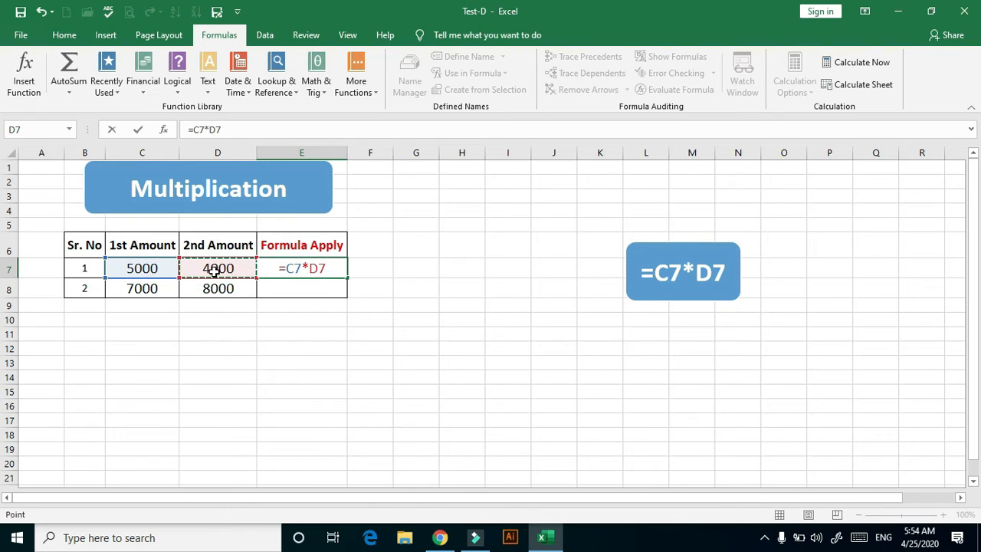
pyautogui.press('Return')
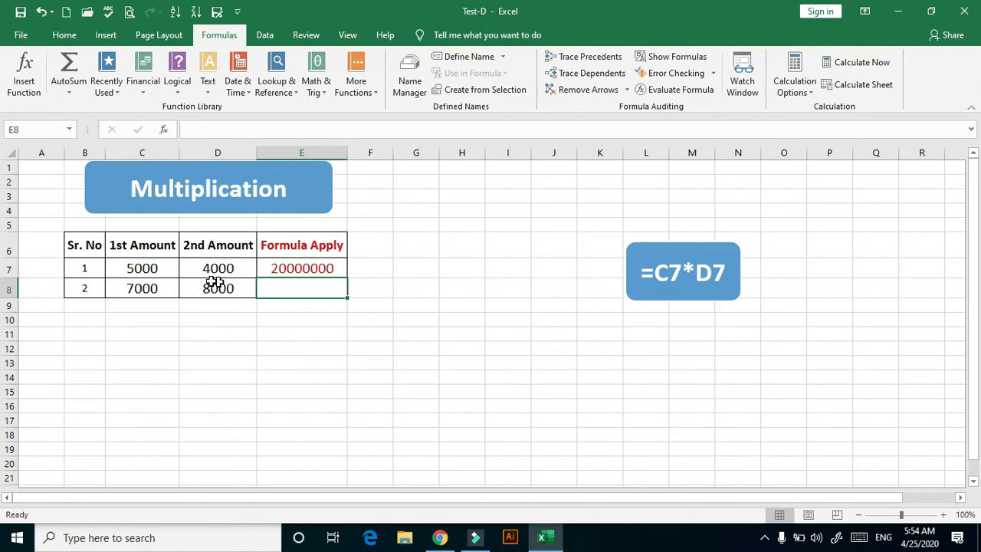
pyautogui.click(303, 269)
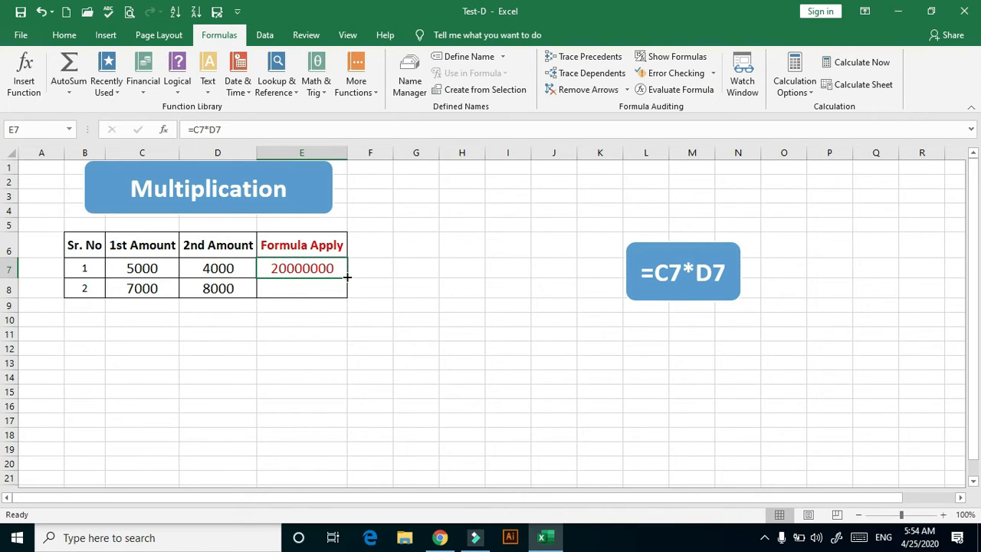
pyautogui.moveTo(346, 278); pyautogui.dragTo(343, 295)
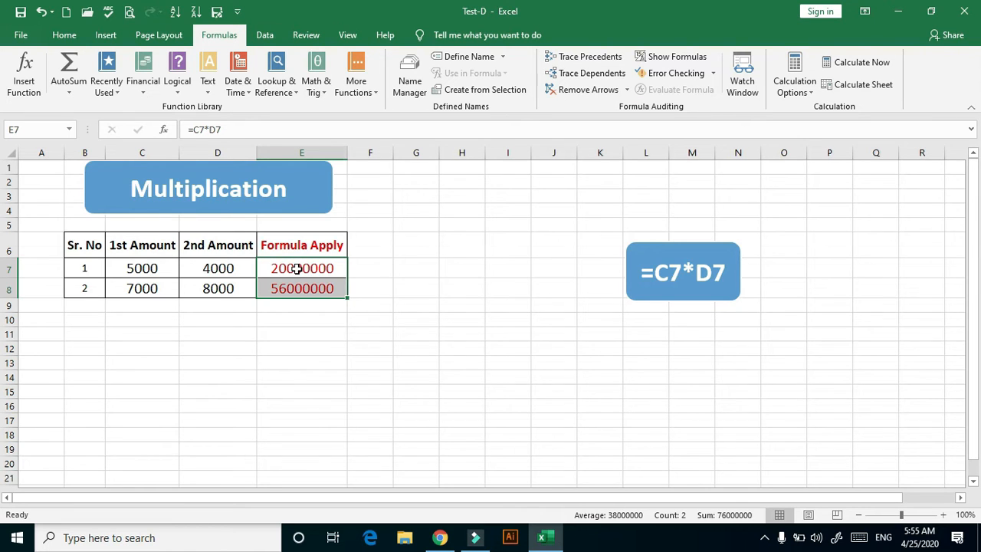
# On the Division sheet, enter the formula =C8/D8 in cell E8 and fill it down to E9
pyautogui.hotkey('ctrl', 'pagedown')
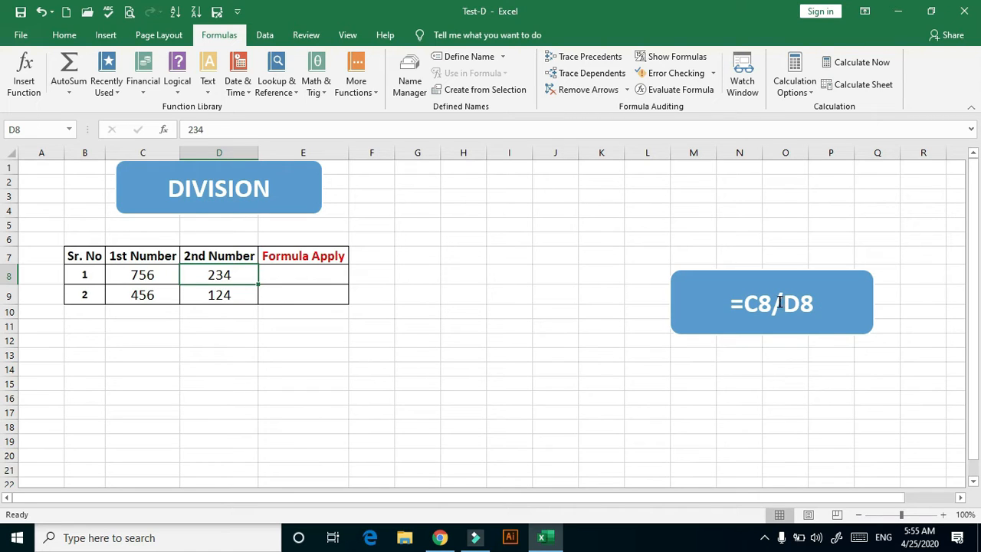
pyautogui.doubleClick(316, 273)
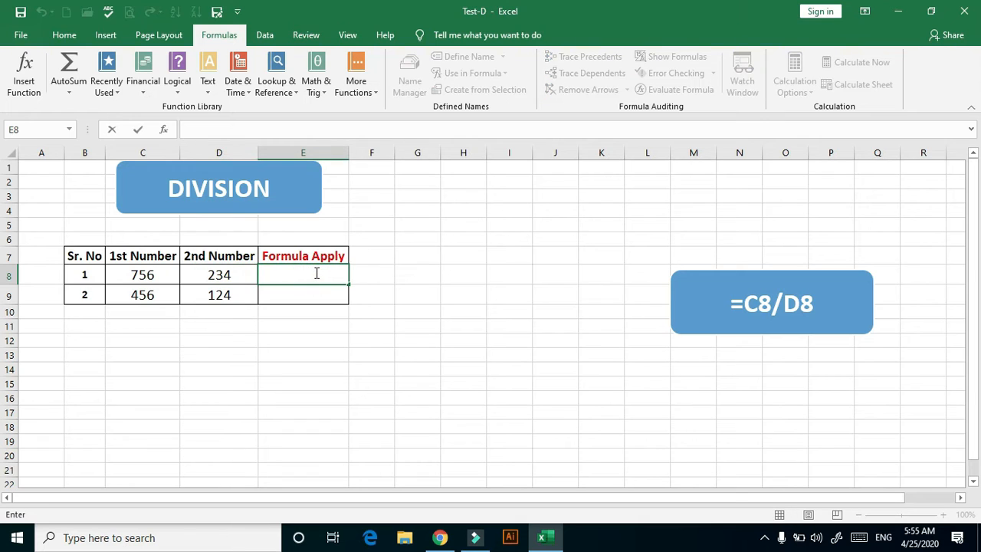
pyautogui.write('=')
pyautogui.click(162, 277)
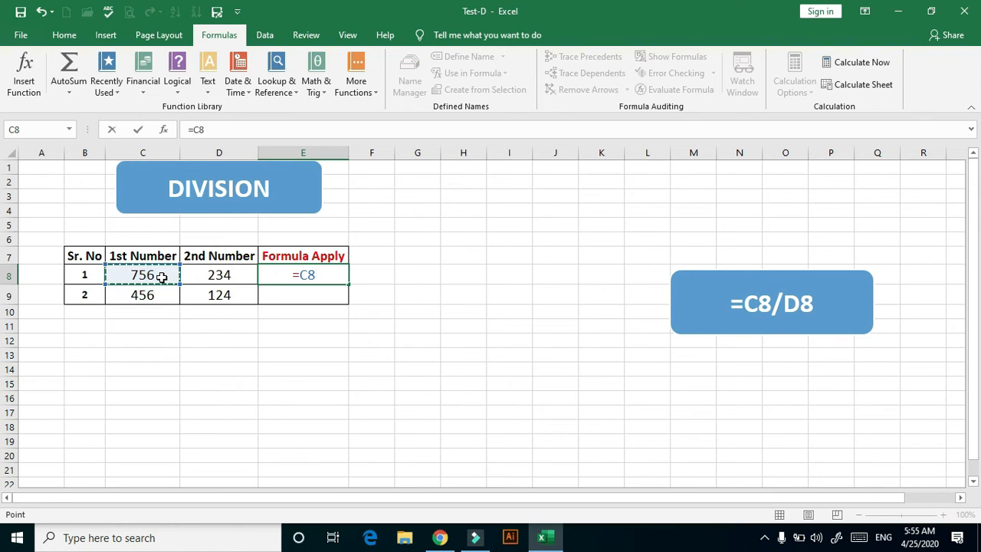
pyautogui.write('/')
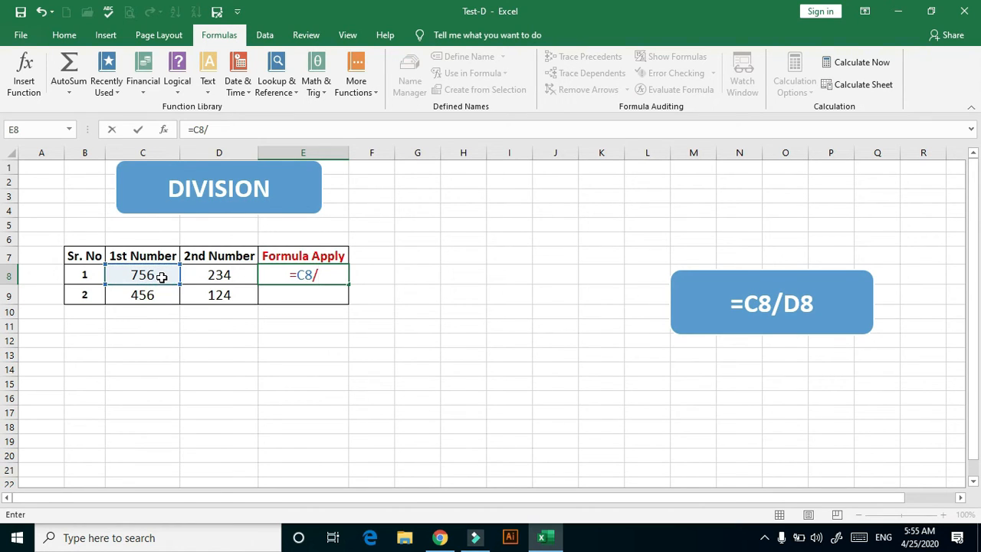
pyautogui.click(213, 277)
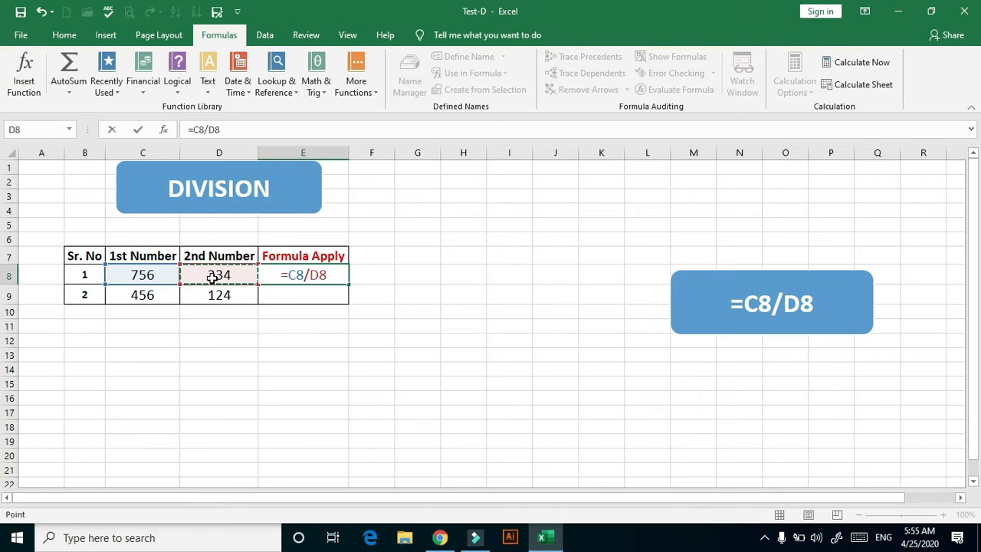
pyautogui.press('Return')
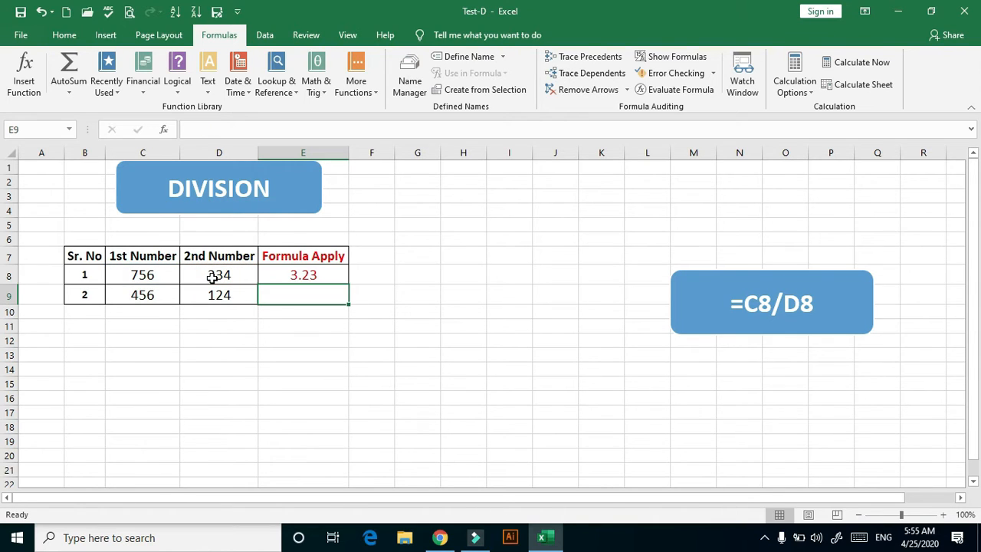
pyautogui.click(314, 275)
pyautogui.moveTo(347, 285); pyautogui.dragTo(343, 299)
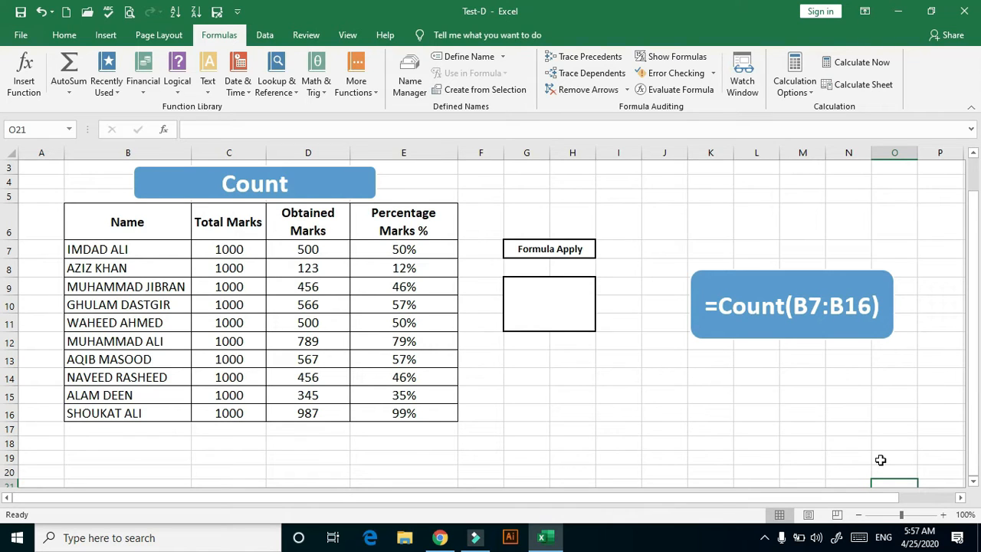
# On the Count sheet, enter the formula =COUNT(C7:C16) in the merged cell G9 to count the Total Marks entries
pyautogui.doubleClick(563, 304)
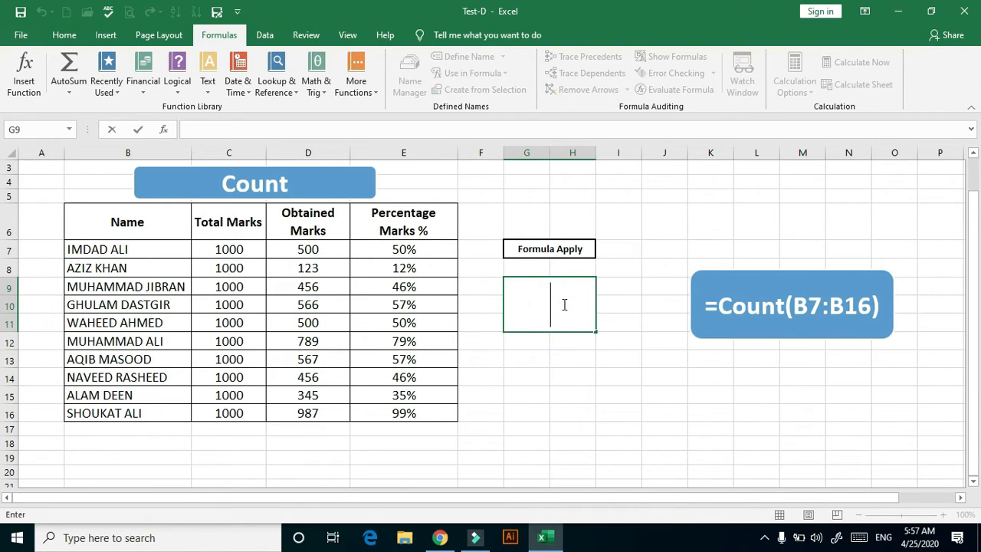
pyautogui.write('=coun')
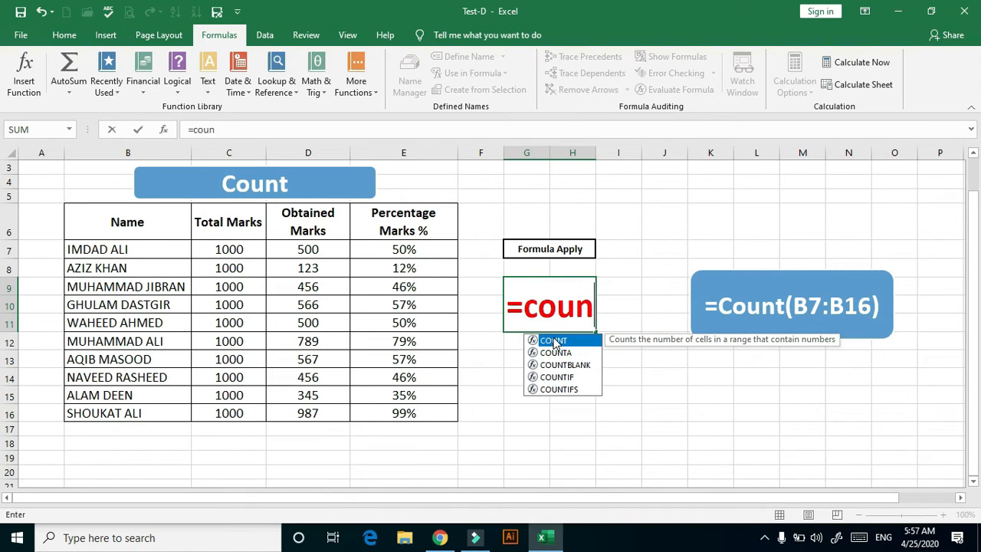
pyautogui.doubleClick(553, 341)
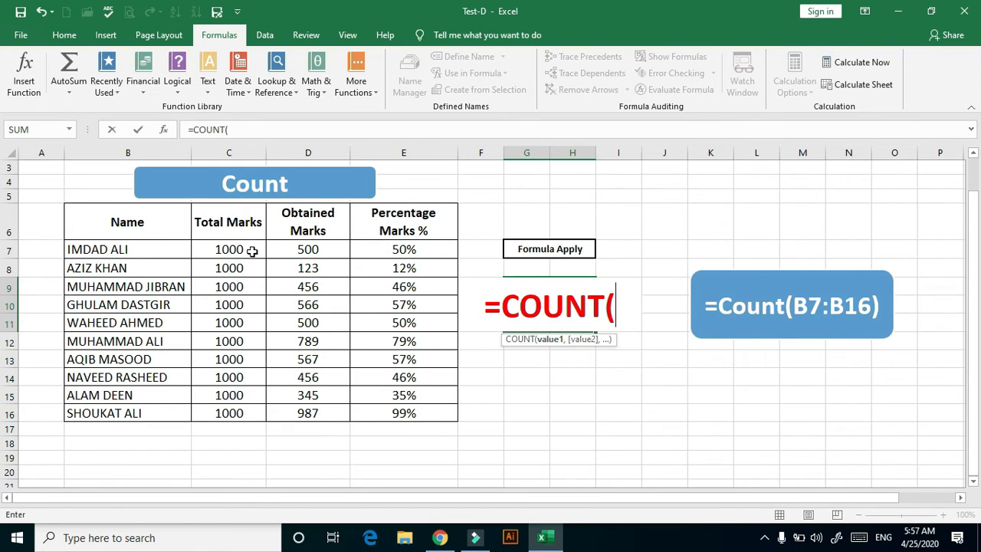
pyautogui.moveTo(252, 251); pyautogui.dragTo(252, 414)
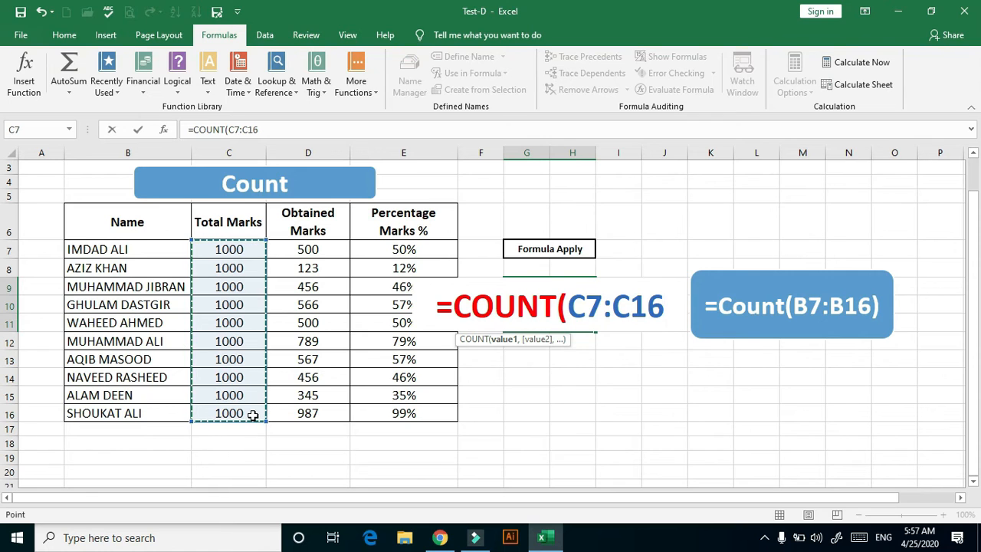
pyautogui.write(')')
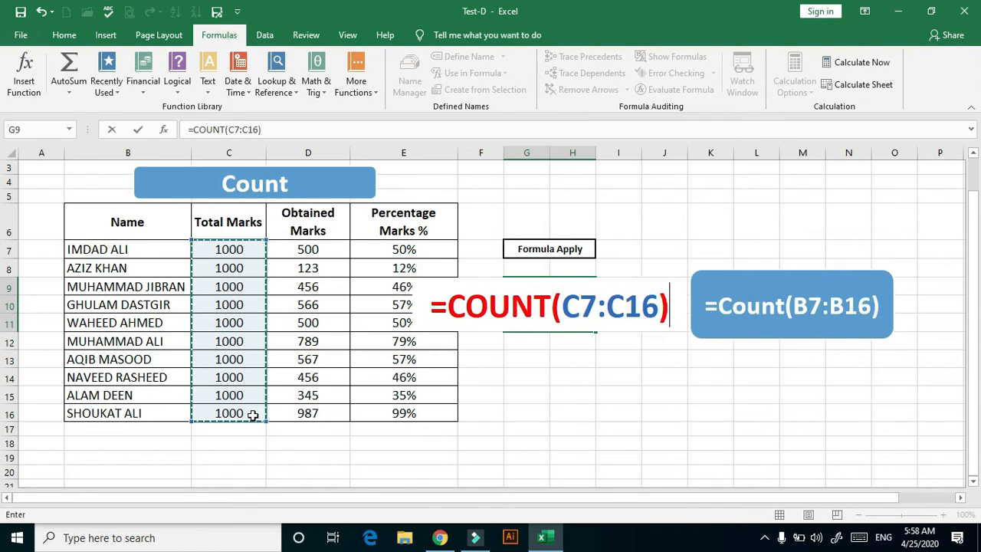
pyautogui.press('Return')
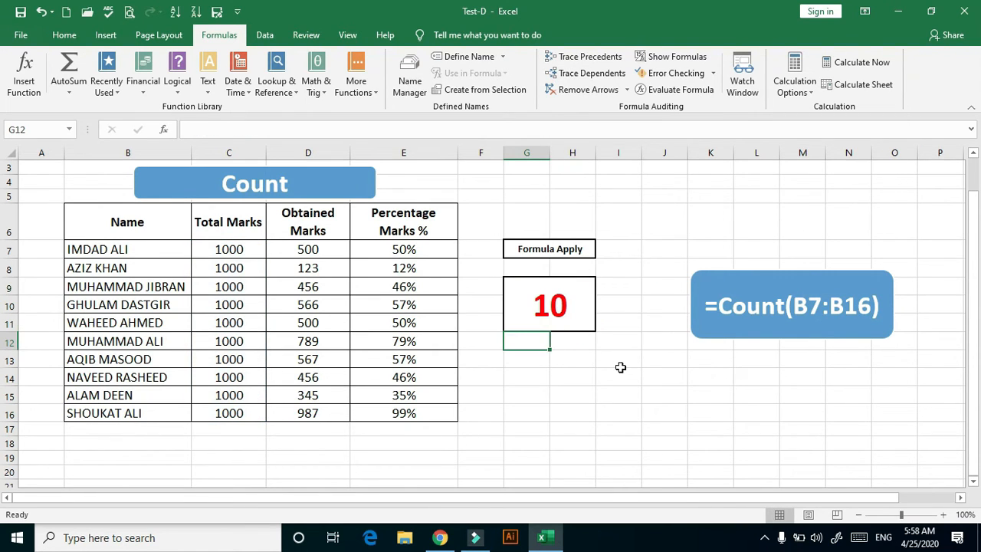
# Clear the Total Marks value in cell C11 to test the count formula, and undo the clearing
pyautogui.click(245, 324)
pyautogui.press('BackSpace')
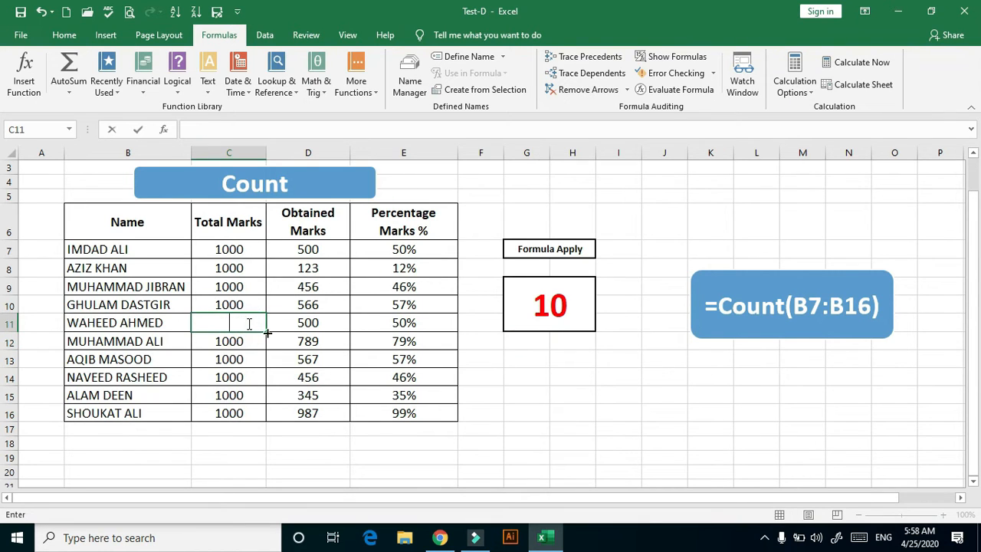
pyautogui.click(497, 453)
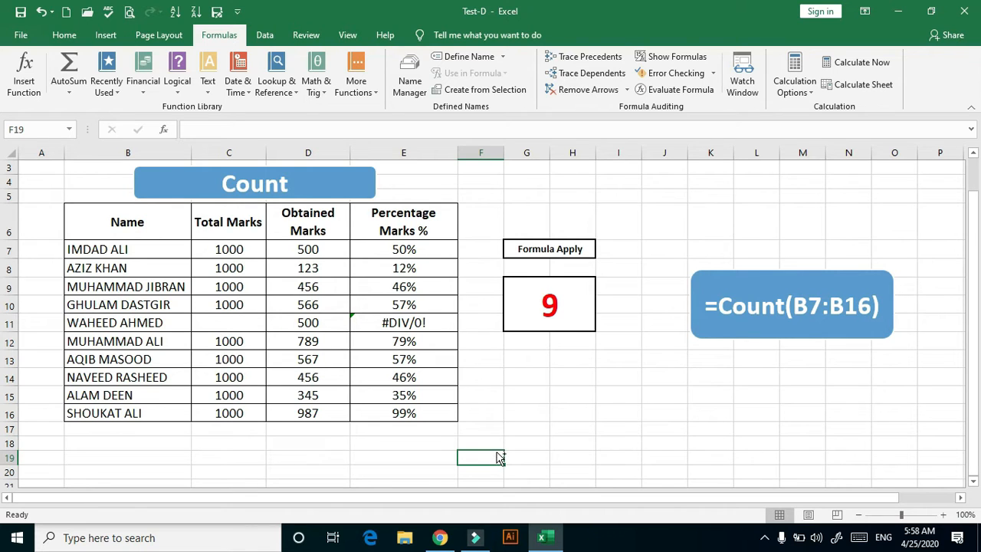
pyautogui.hotkey('ctrl', 'z')
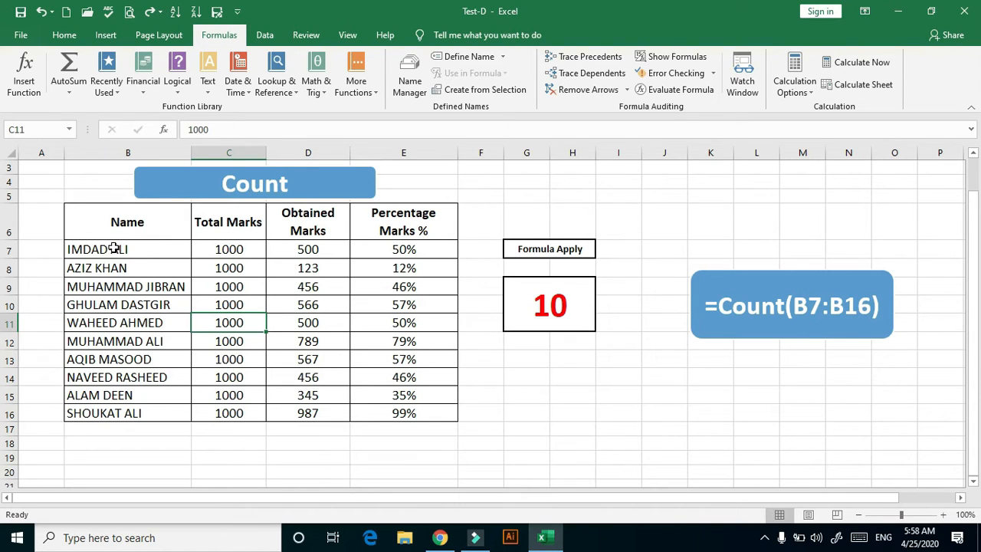
# Clear the merged cell G9 and enter the formula =COUNTA(B7:B16) there to count the entries in the Name column
pyautogui.click(558, 305)
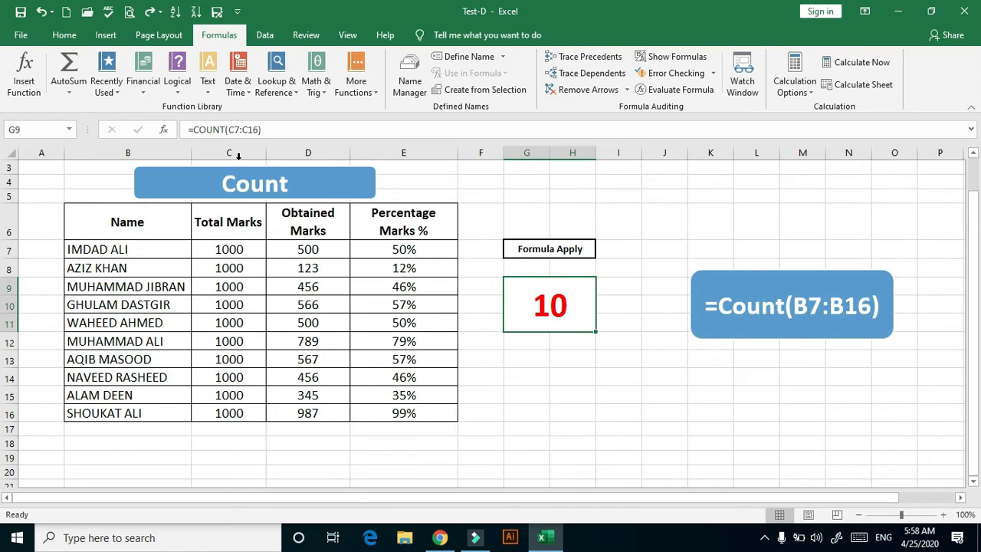
pyautogui.press('Delete')
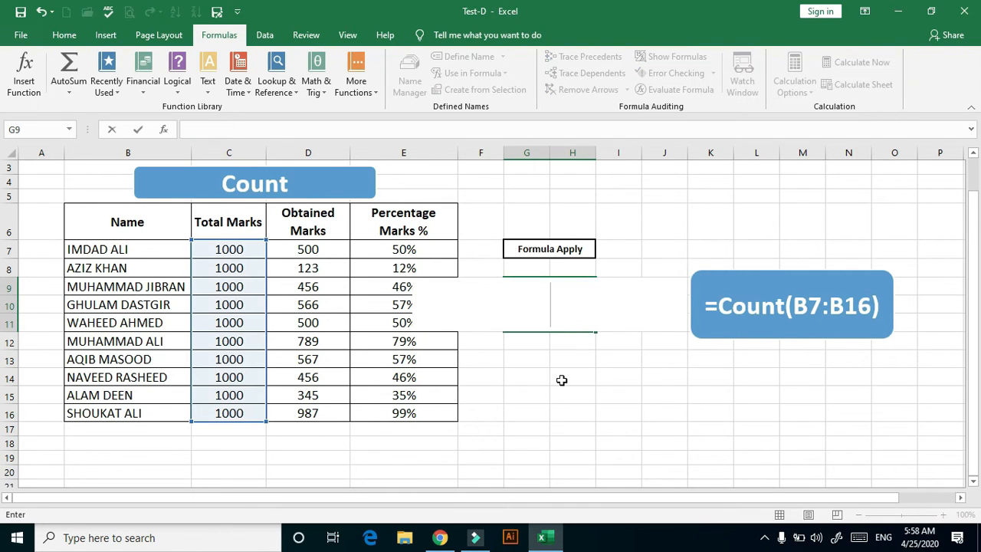
pyautogui.click(560, 376)
pyautogui.click(548, 306)
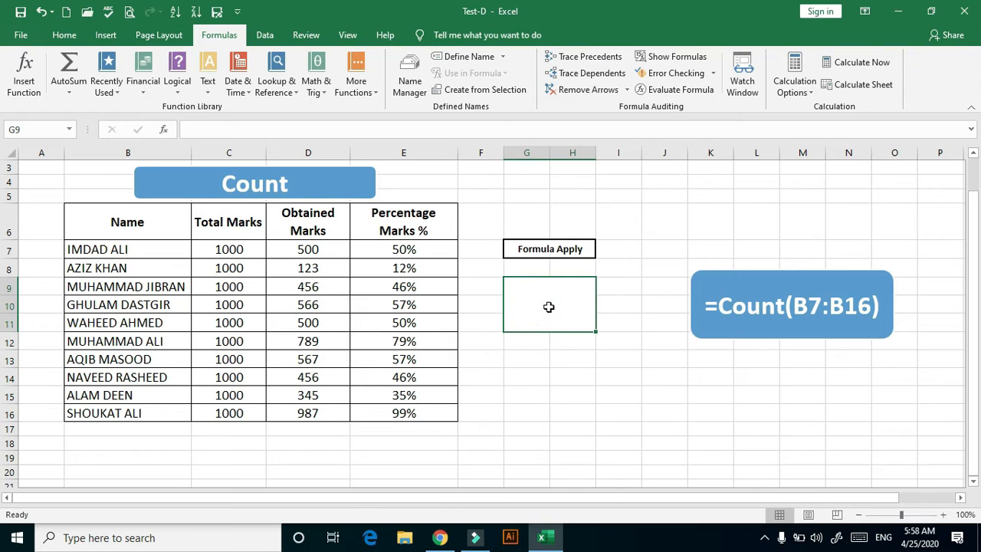
pyautogui.write('=C')
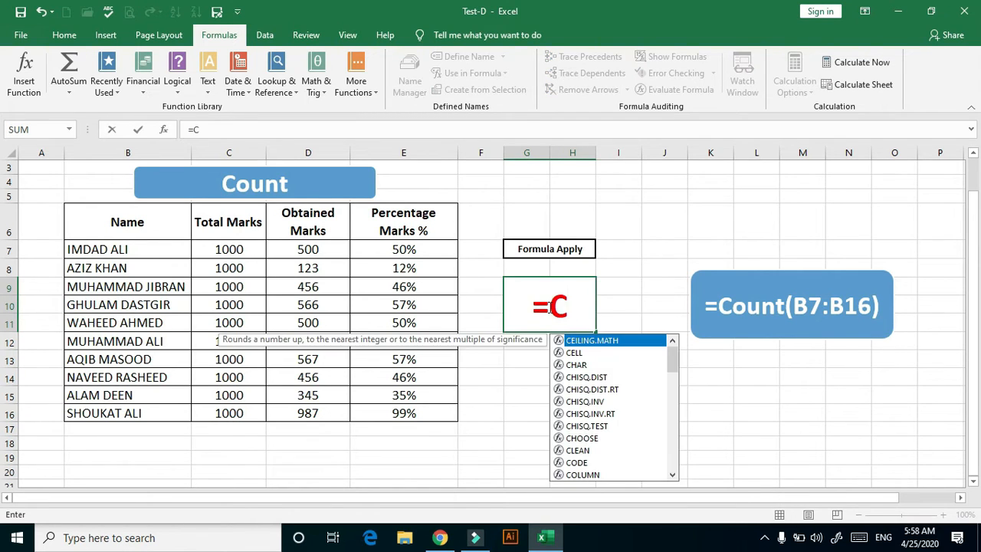
pyautogui.write('oun')
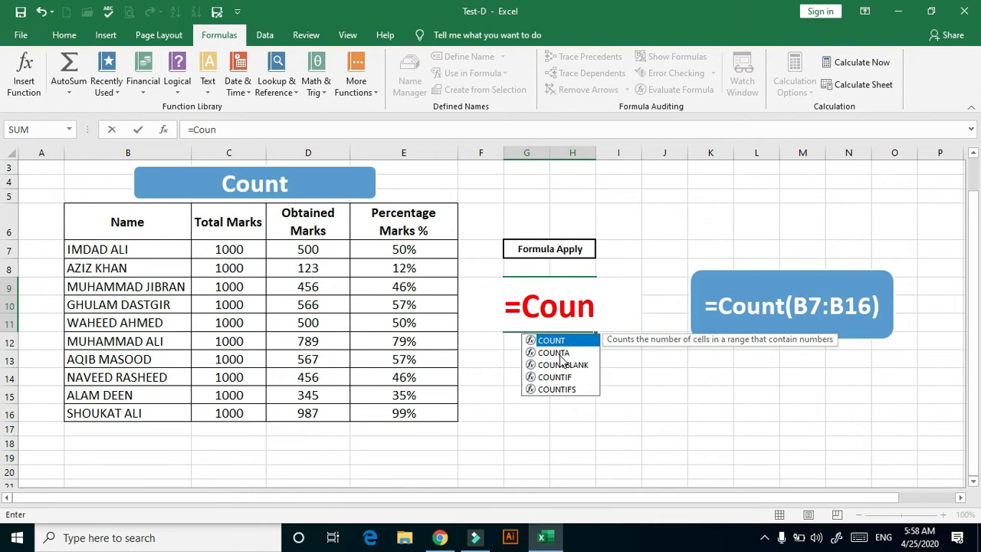
pyautogui.doubleClick(559, 354)
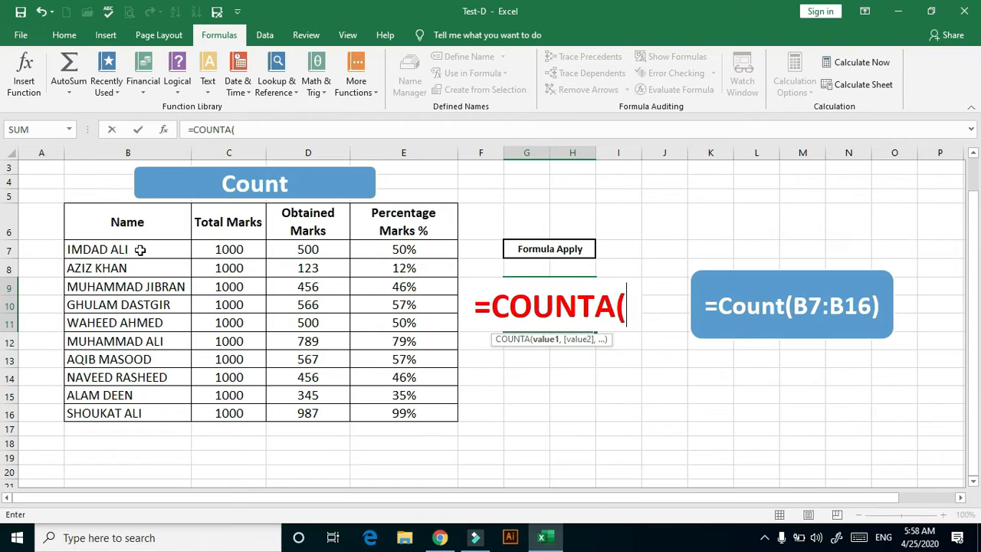
pyautogui.moveTo(140, 250); pyautogui.dragTo(174, 417)
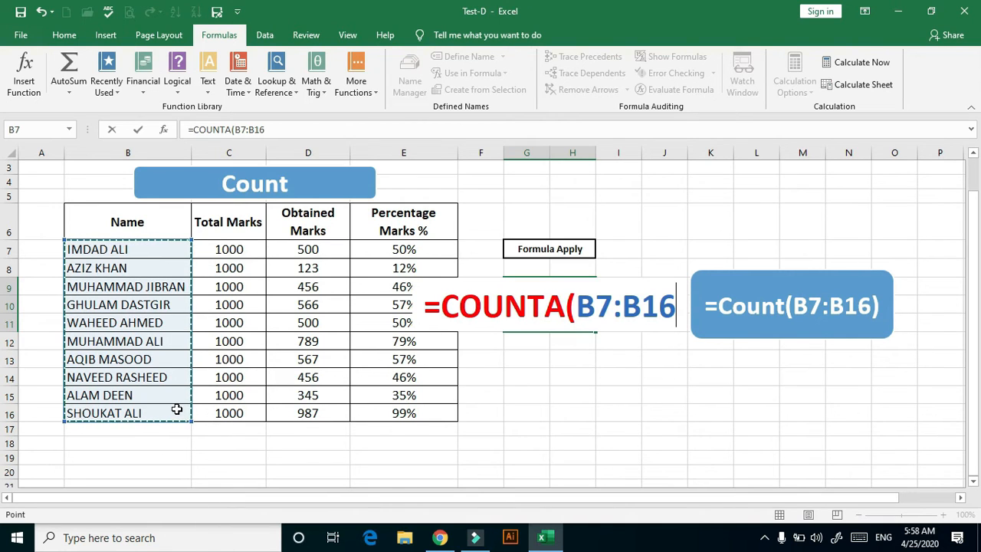
pyautogui.write(')')
pyautogui.press('Return')
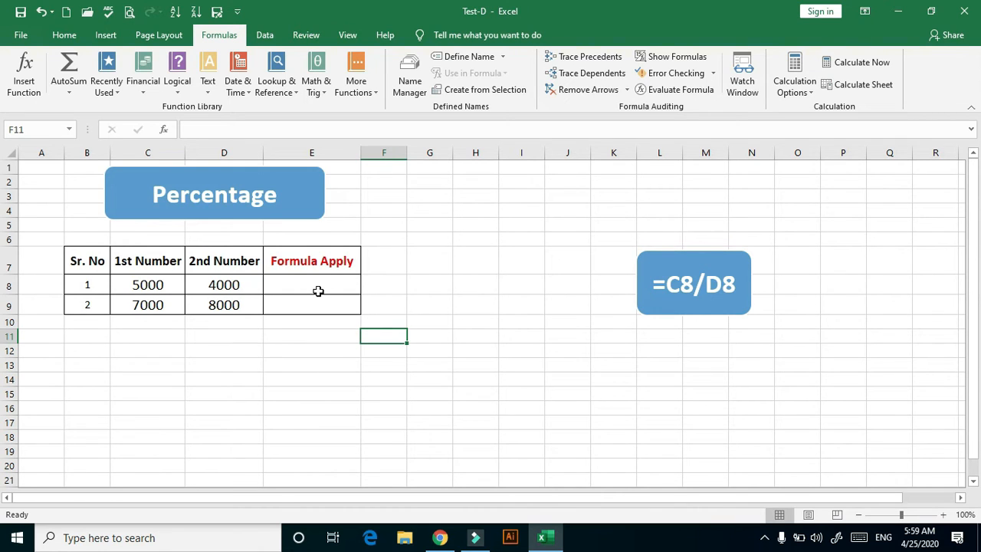
# On the Percentage sheet, enter the formula =C8/D8 in cell E8
pyautogui.doubleClick(315, 288)
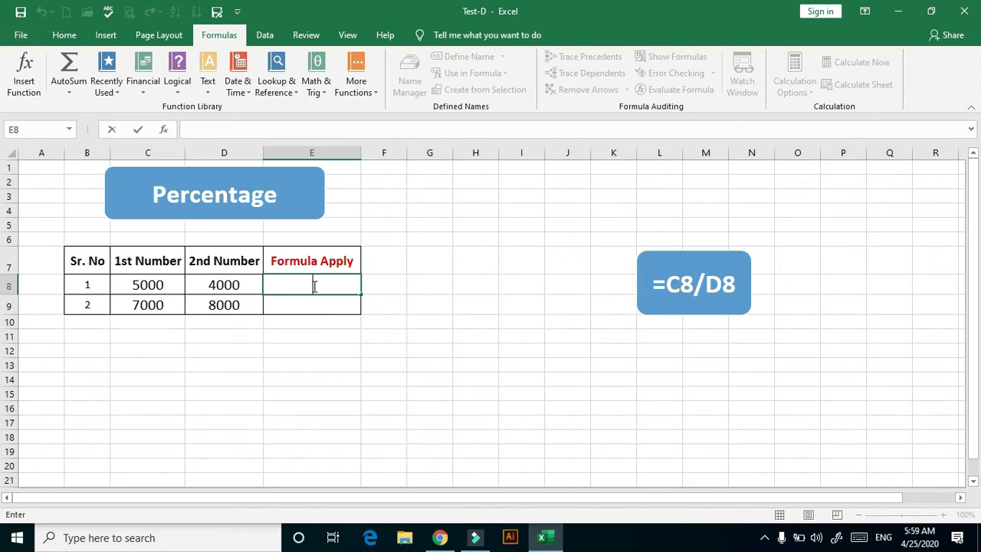
pyautogui.write('=')
pyautogui.click(147, 284)
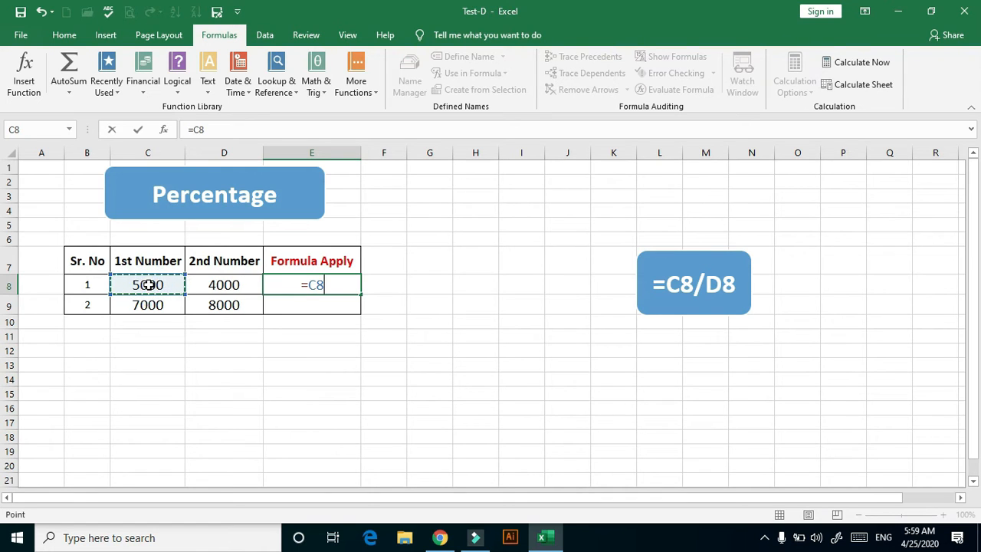
pyautogui.write('/')
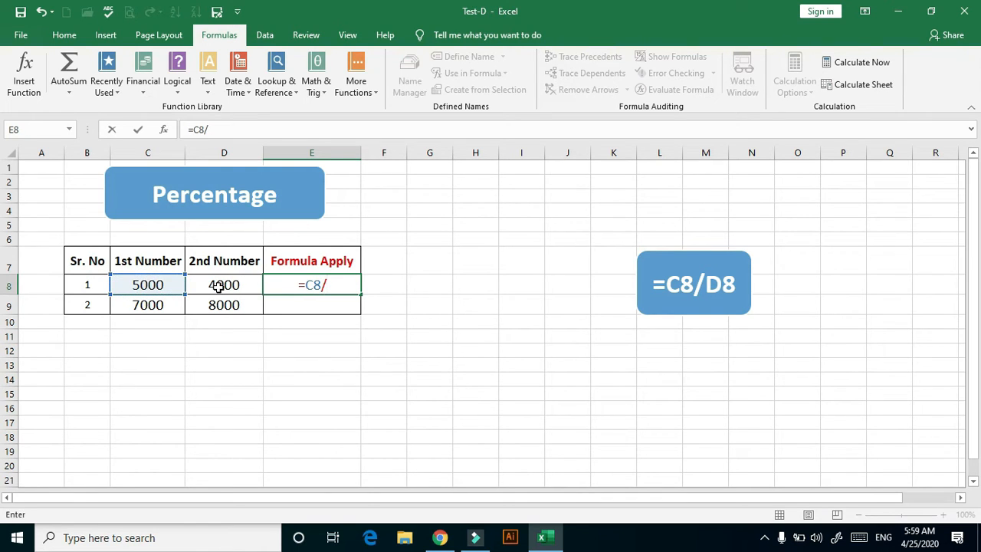
pyautogui.click(219, 284)
pyautogui.press('Return')
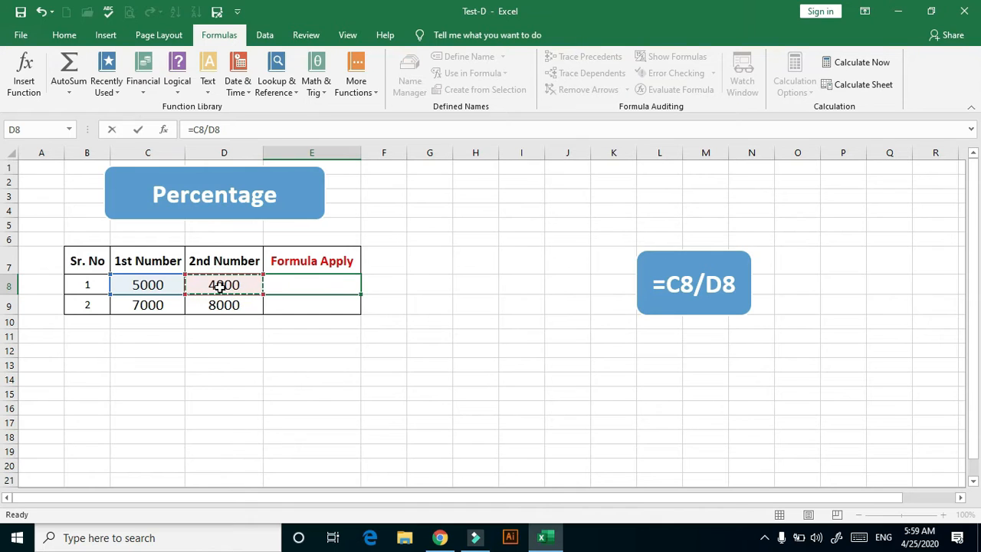
# Apply the percentage number format to cell E8 and fill it down to E9
pyautogui.click(317, 284)
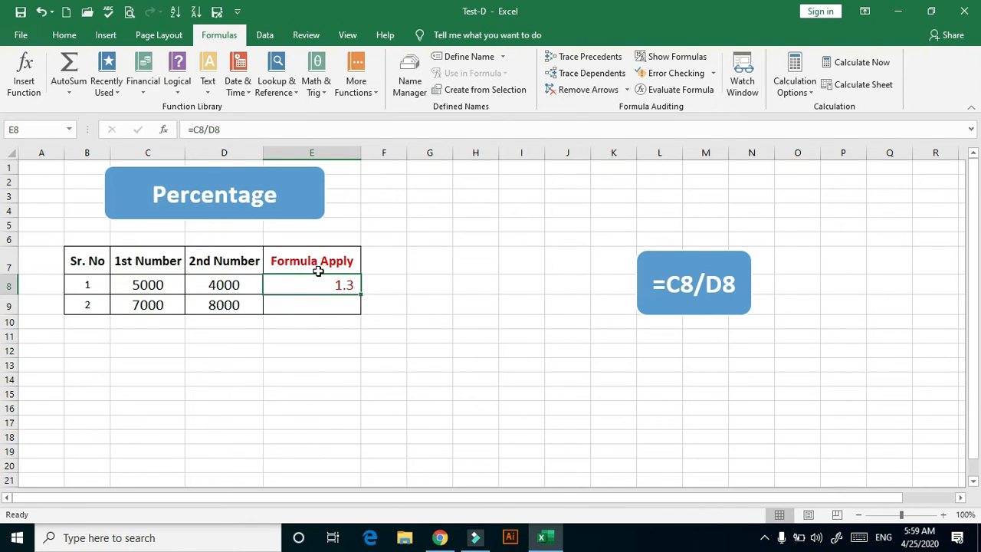
pyautogui.click(65, 36)
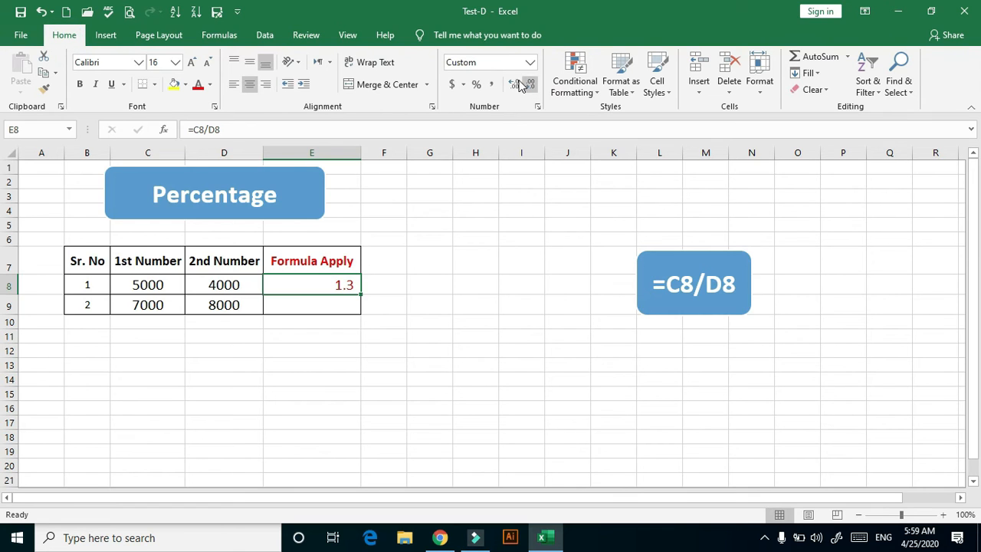
pyautogui.click(476, 84)
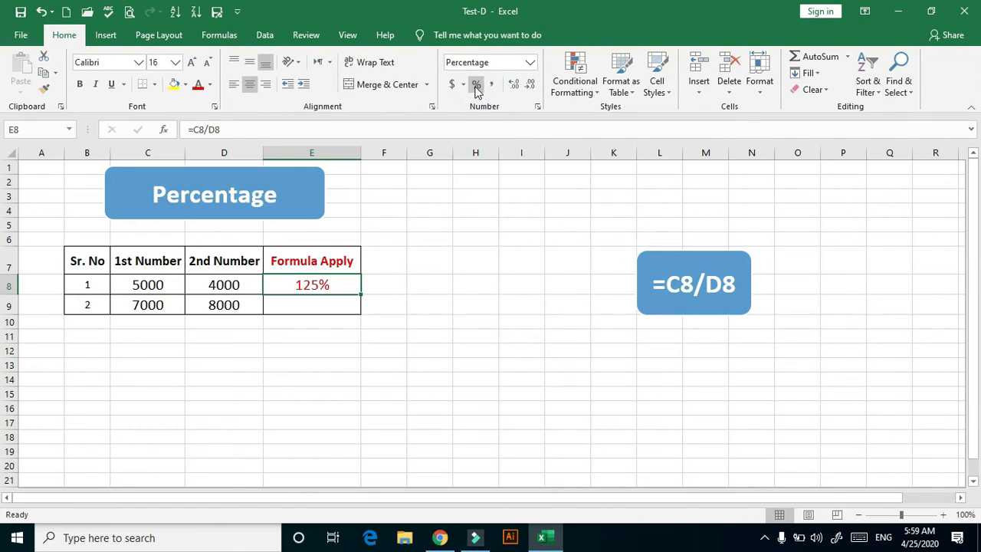
pyautogui.click(219, 35)
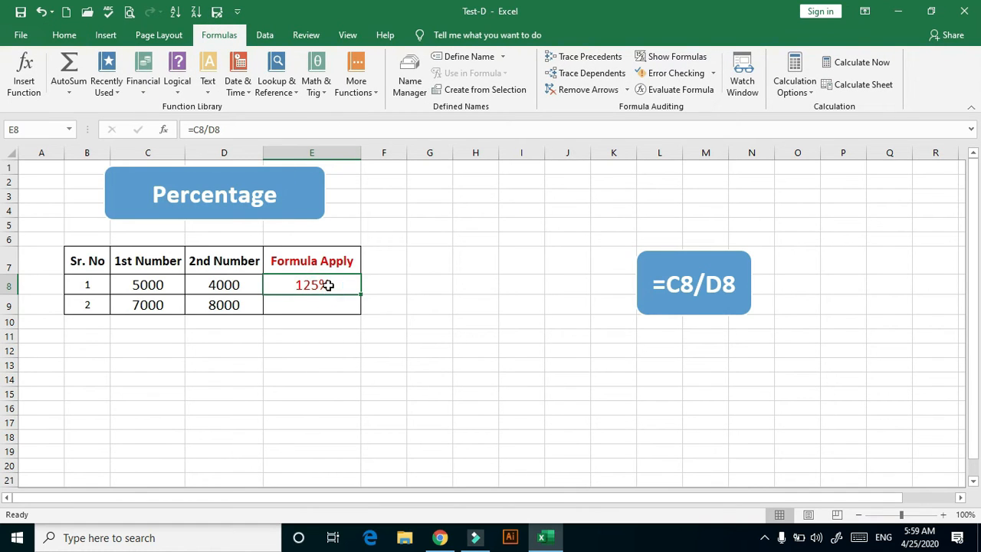
pyautogui.moveTo(361, 294); pyautogui.dragTo(360, 310)
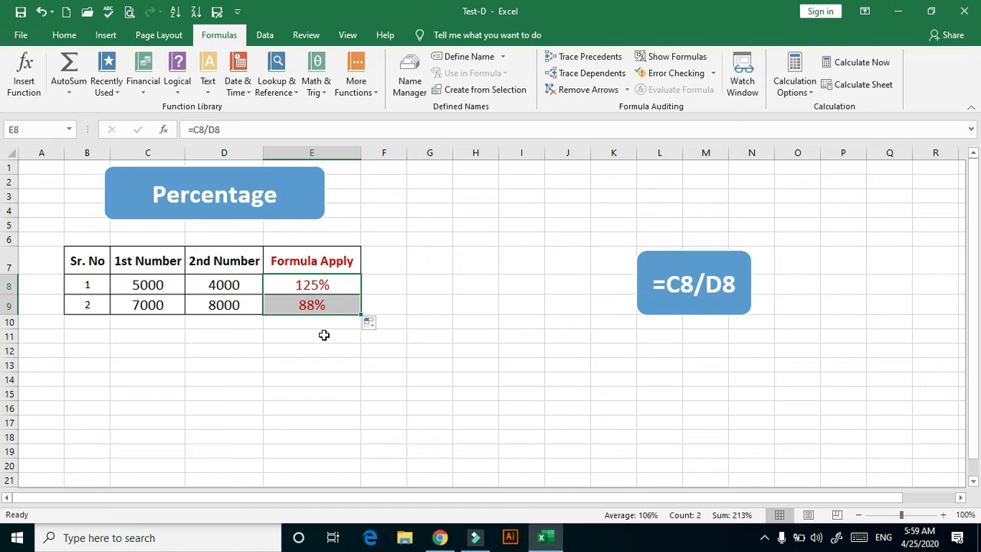
# On the Average sheet, enter the formula =AVERAGE(C7:C16) in the merged cell F9 to average the Obtained Marks
pyautogui.hotkey('ctrl', 'pagedown')
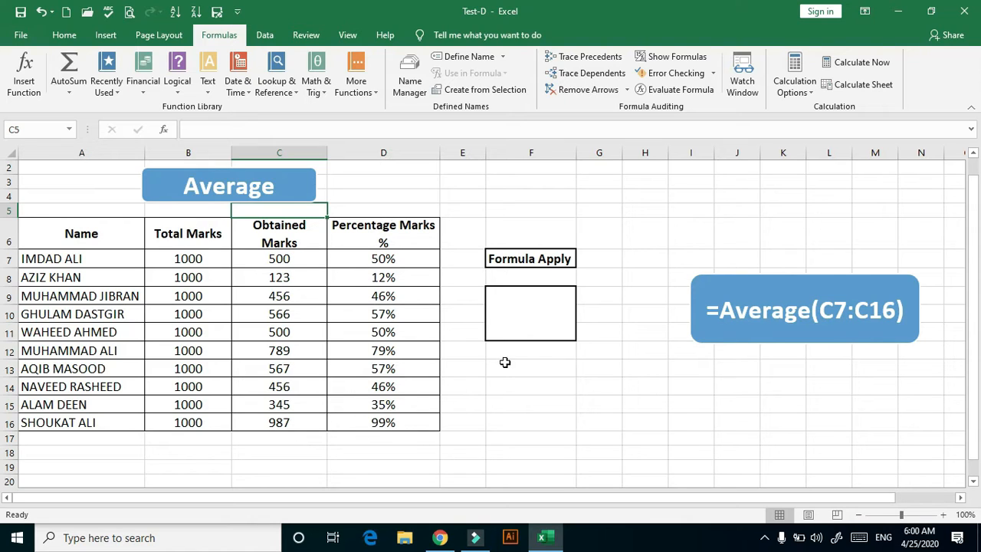
pyautogui.doubleClick(522, 307)
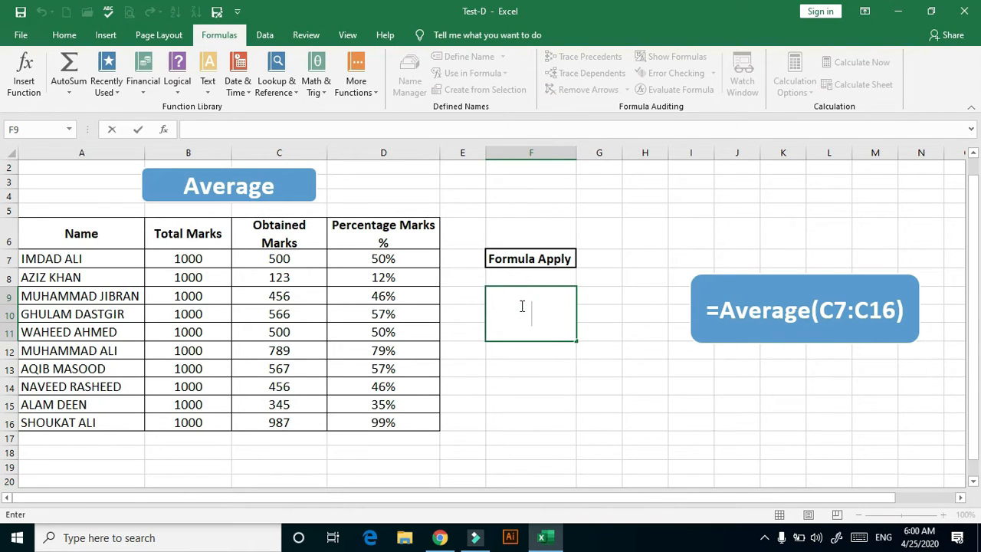
pyautogui.write('=Av')
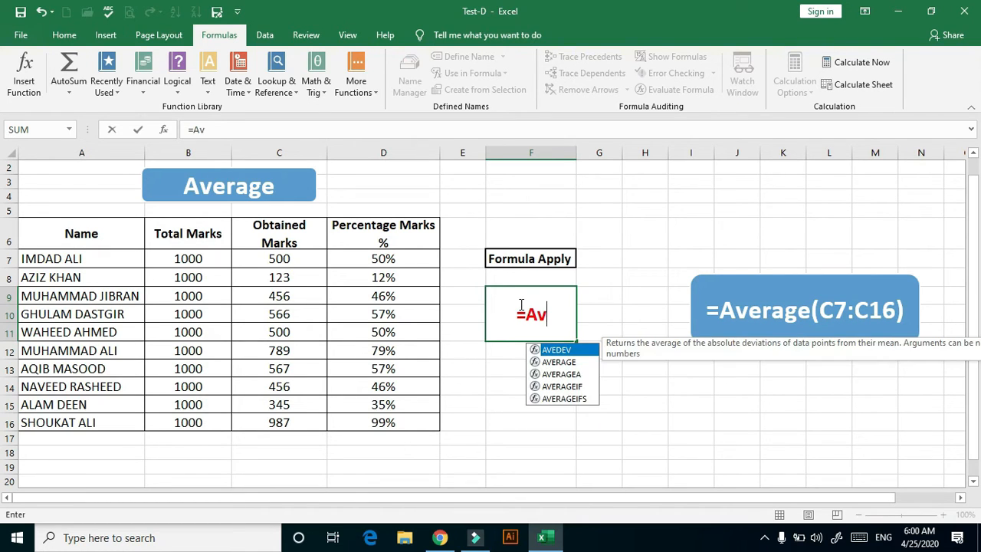
pyautogui.doubleClick(563, 362)
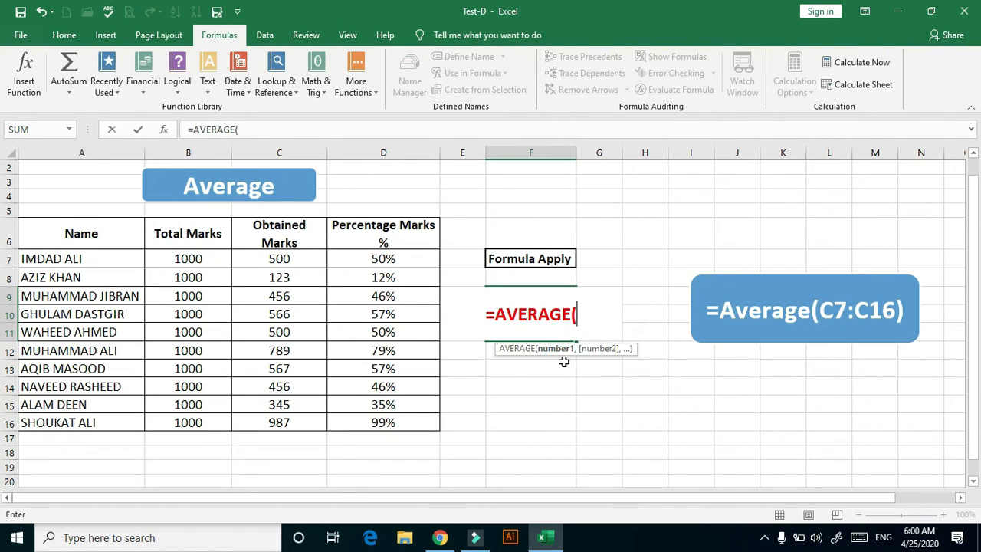
pyautogui.click(308, 259)
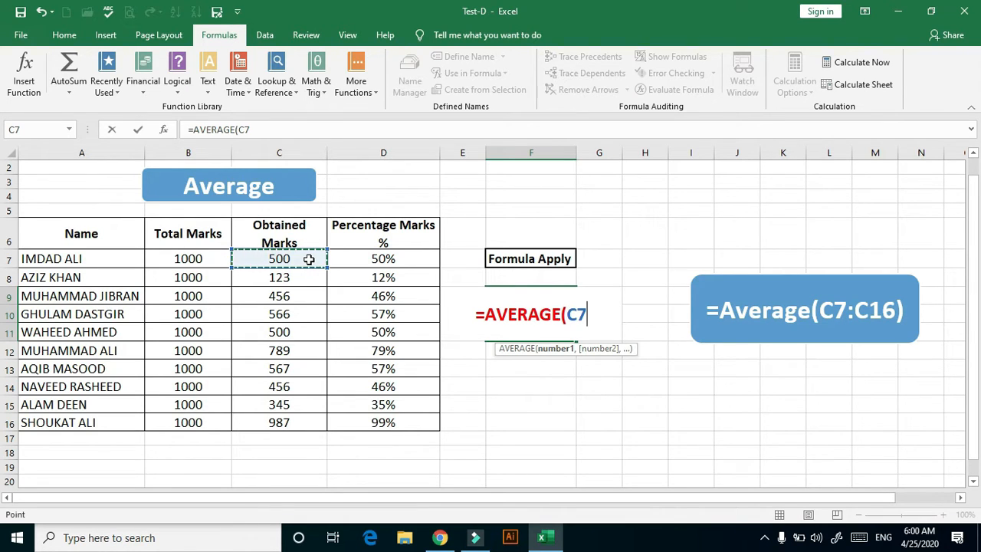
pyautogui.press('F8')
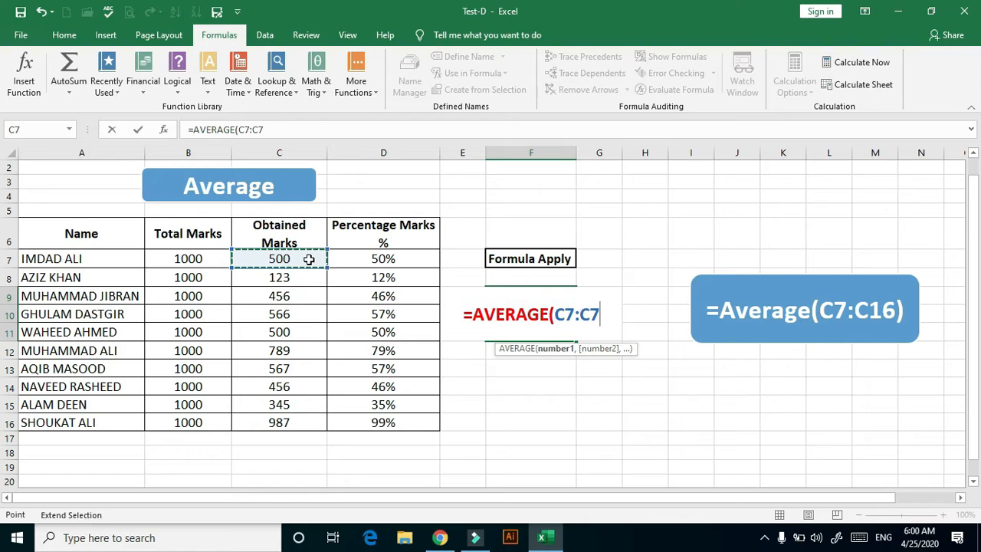
pyautogui.moveTo(325, 266); pyautogui.dragTo(325, 289)
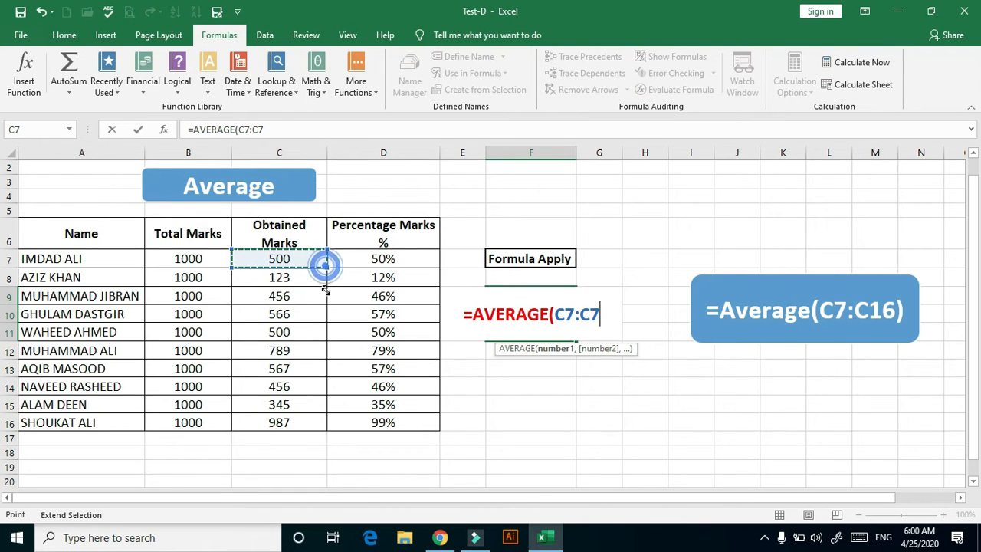
pyautogui.click(304, 422)
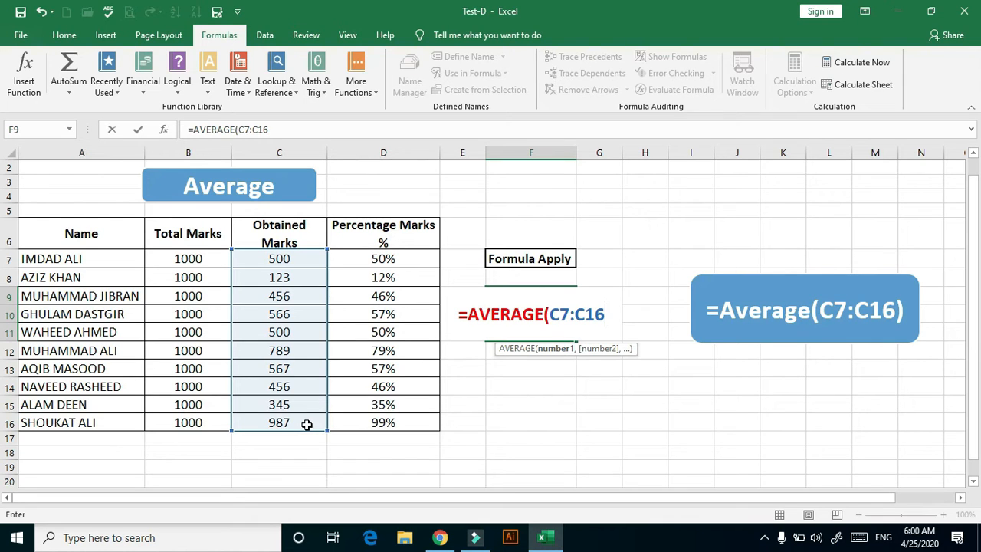
pyautogui.write(')')
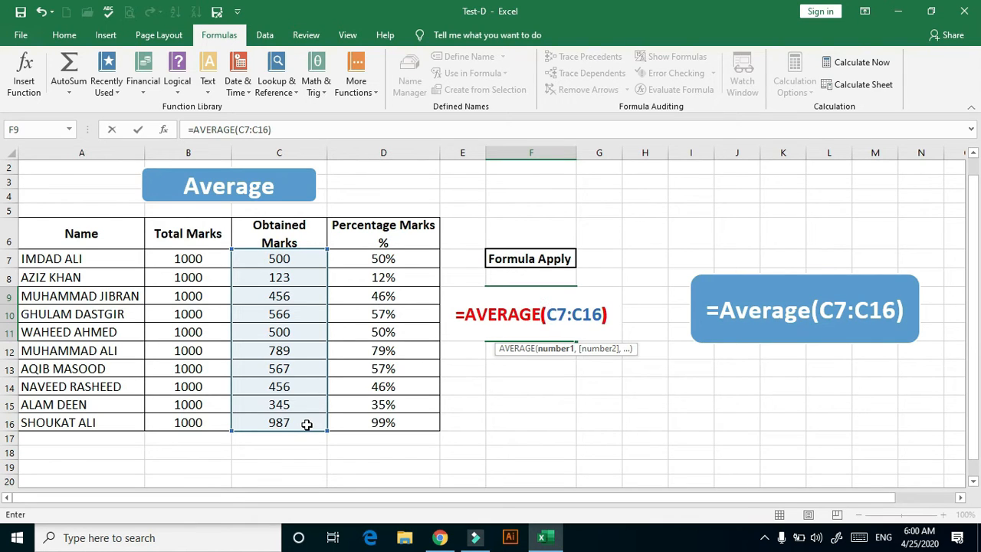
pyautogui.press('Return')
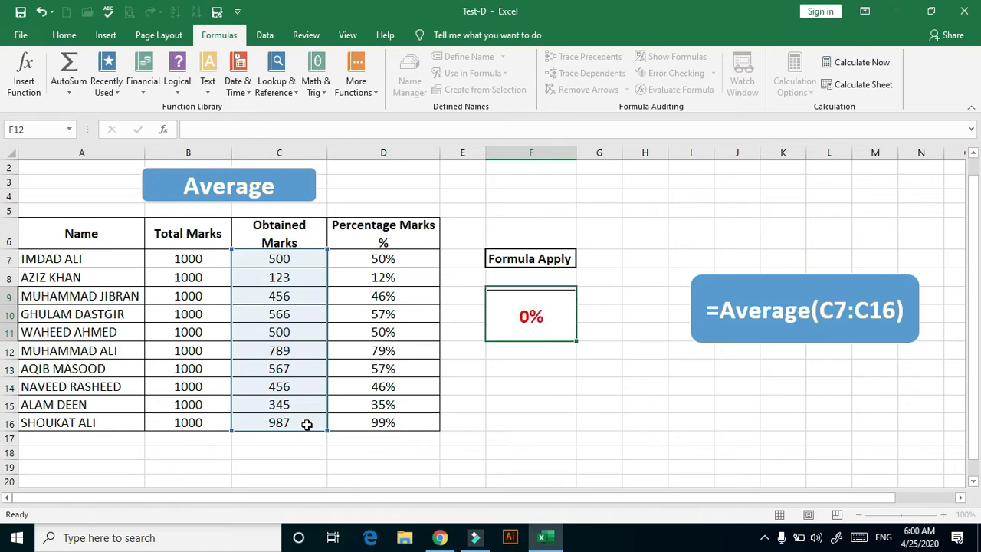
# Change the number format of the merged average cell F9 to General
pyautogui.click(529, 313)
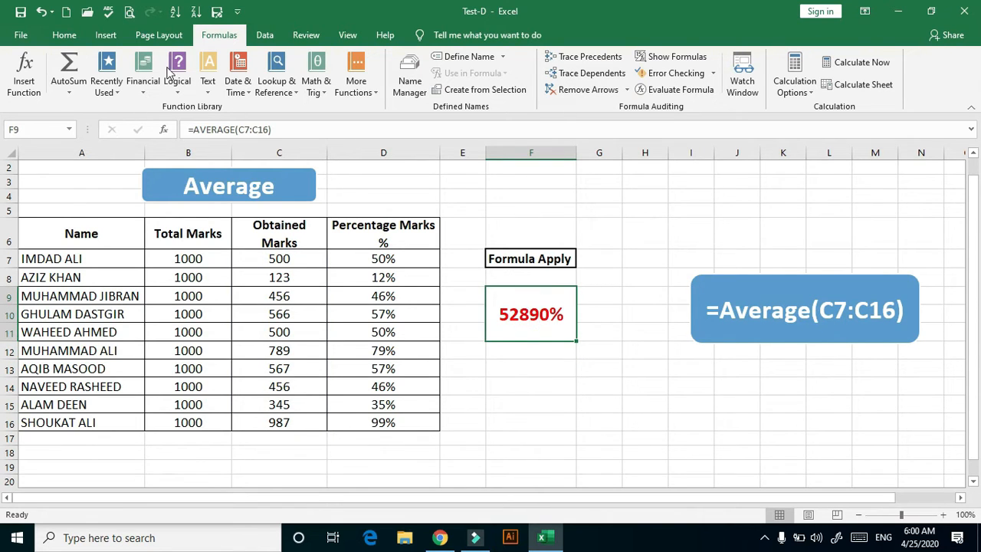
pyautogui.click(65, 36)
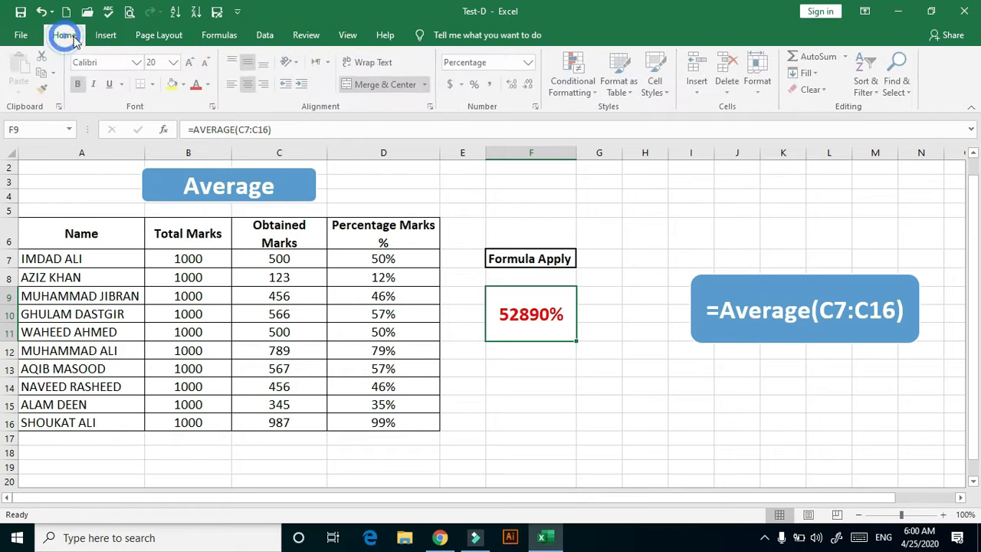
pyautogui.click(529, 62)
pyautogui.click(514, 81)
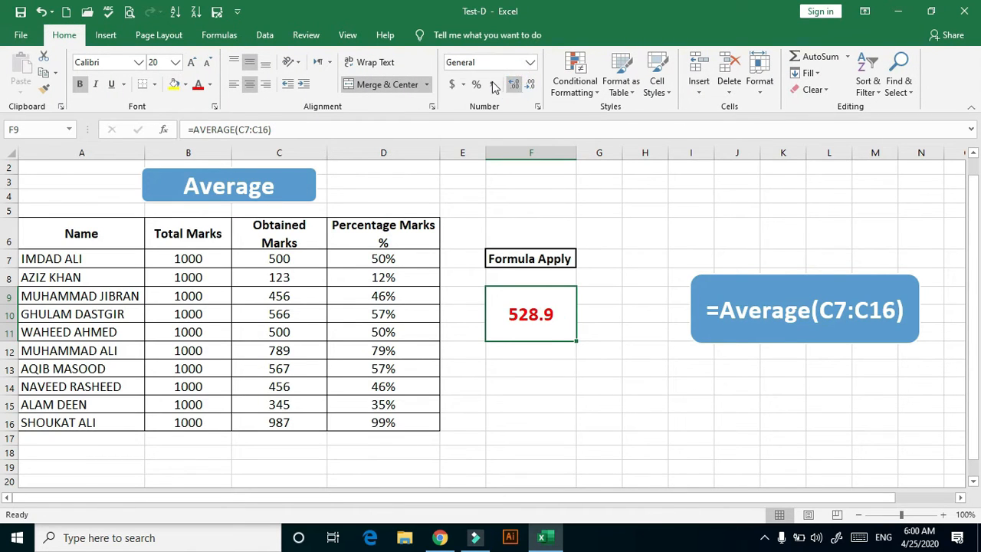
pyautogui.click(207, 36)
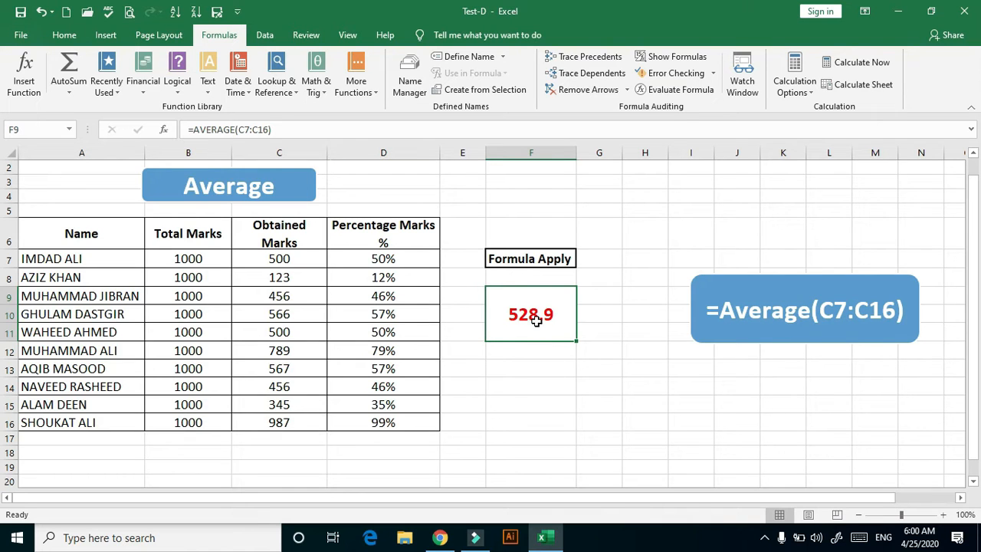
# Decrease the decimal places of the average in F9 so it shows as a whole number
pyautogui.click(143, 35)
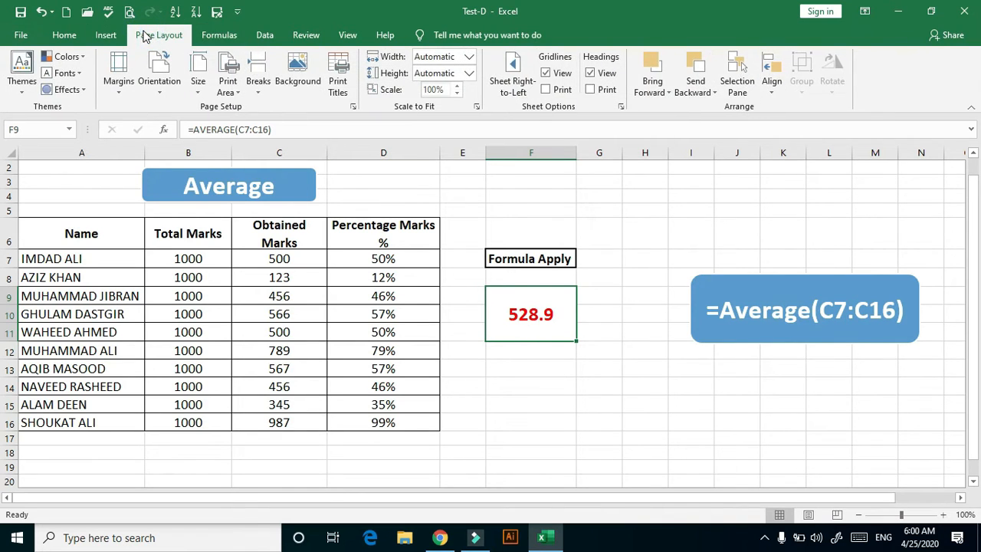
pyautogui.click(70, 34)
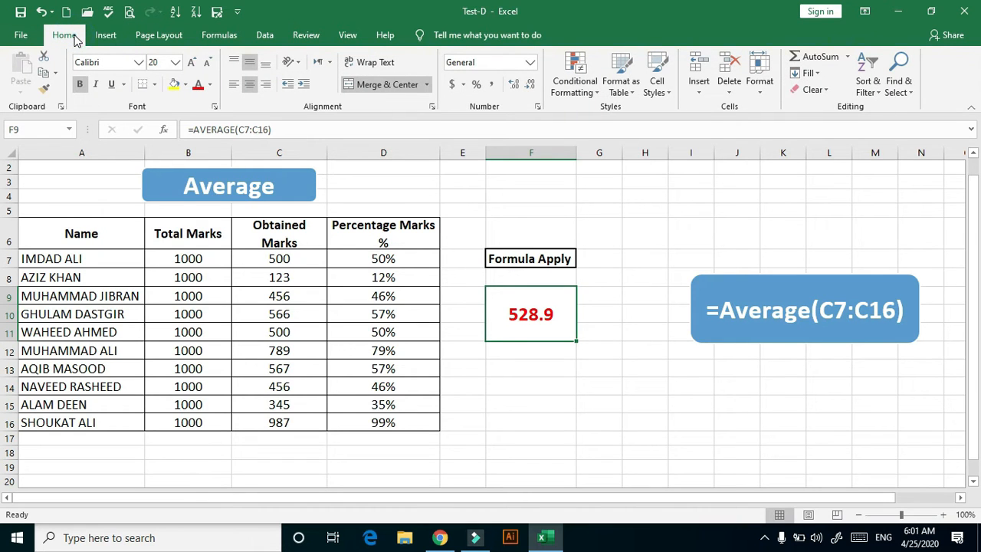
pyautogui.click(531, 86)
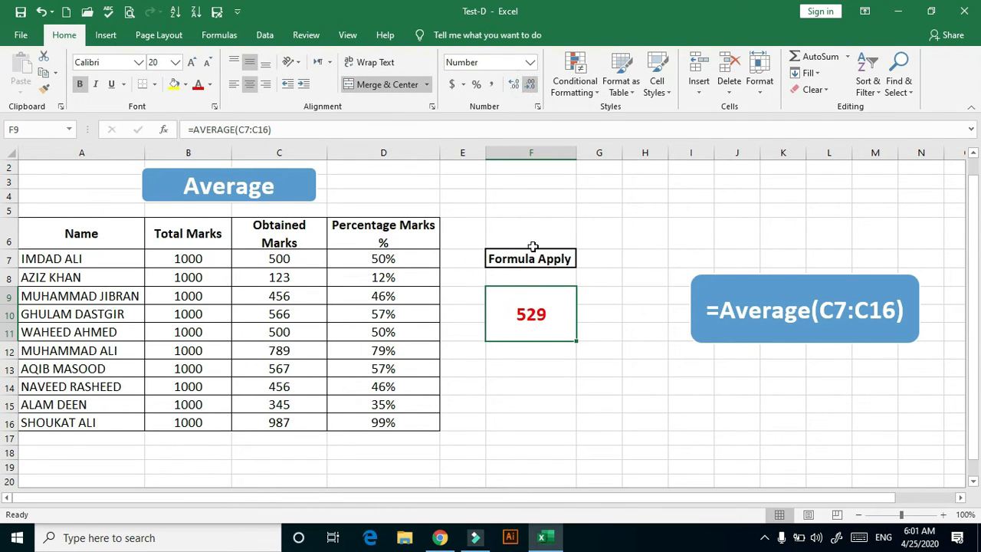
pyautogui.click(221, 35)
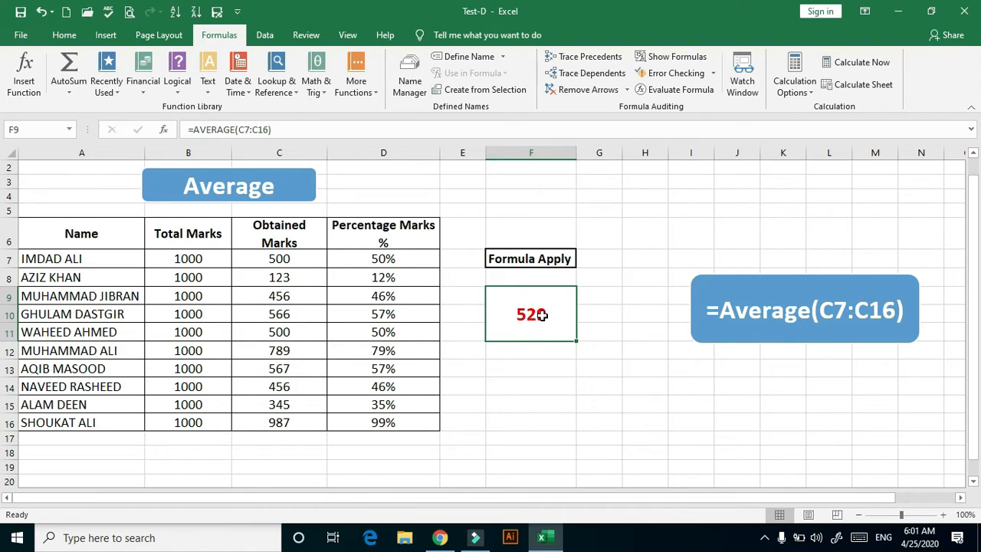
# Replace the range in the F9 formula with the Percentage Marks cells, making it =AVERAGE(D7:D16)
pyautogui.click(539, 315)
pyautogui.click(552, 342)
pyautogui.doubleClick(548, 314)
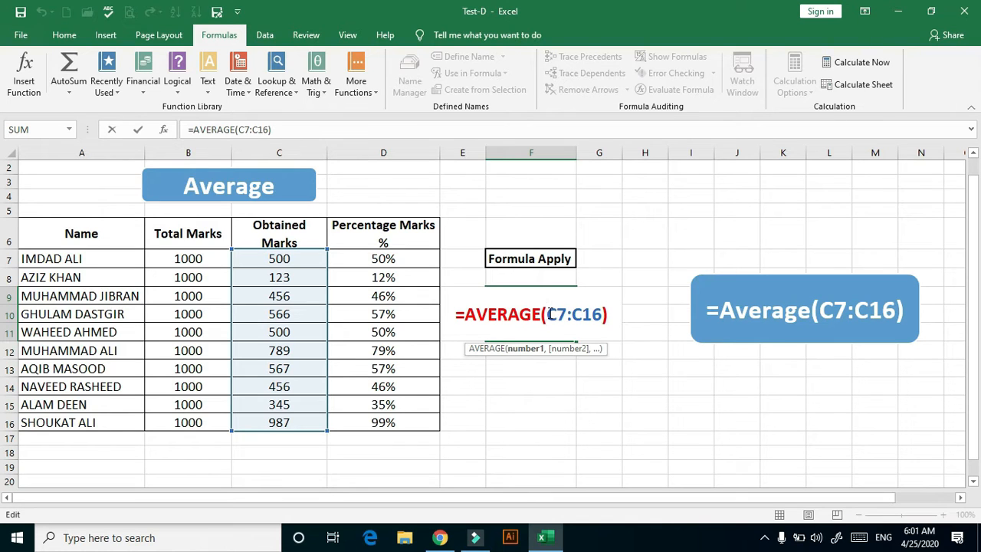
pyautogui.moveTo(548, 314); pyautogui.dragTo(602, 314)
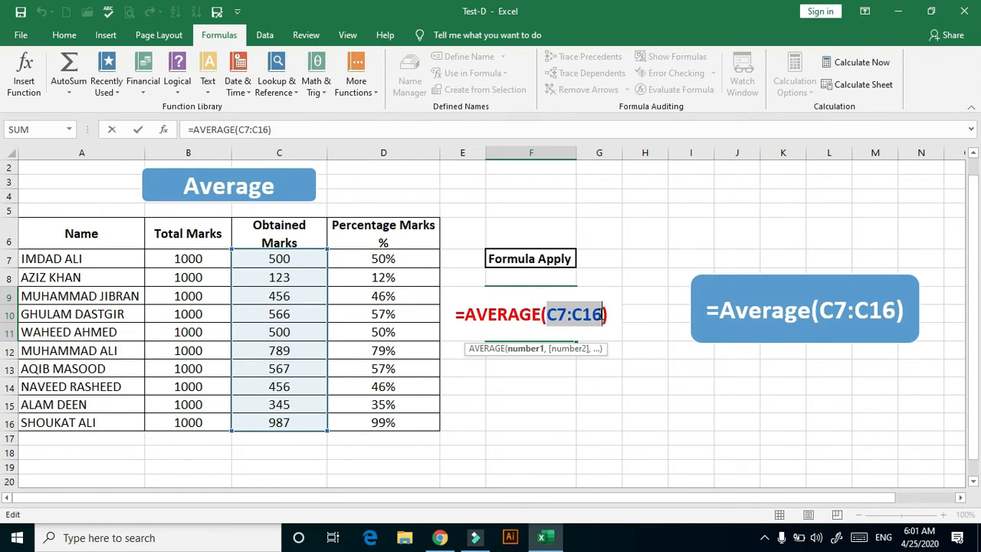
pyautogui.press('Delete')
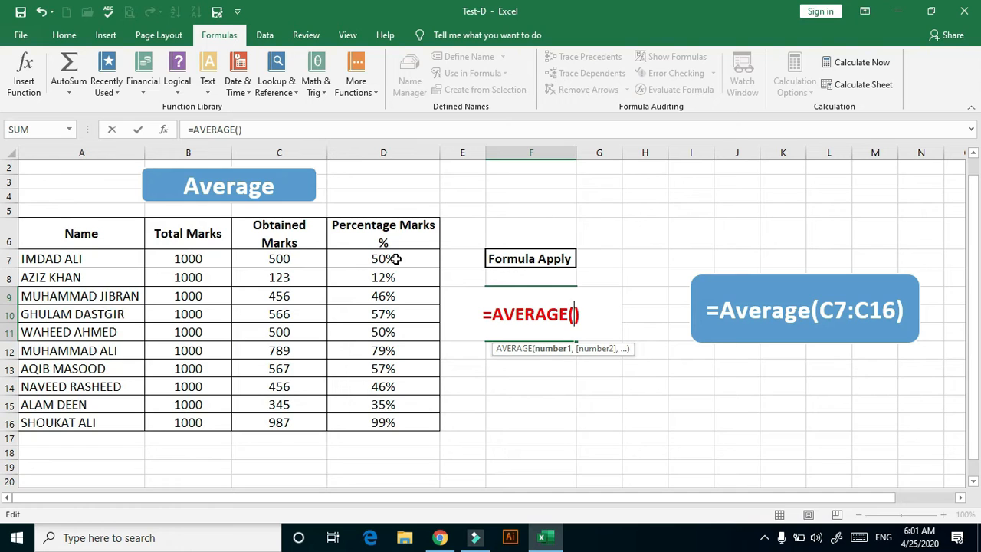
pyautogui.moveTo(395, 259); pyautogui.dragTo(393, 422)
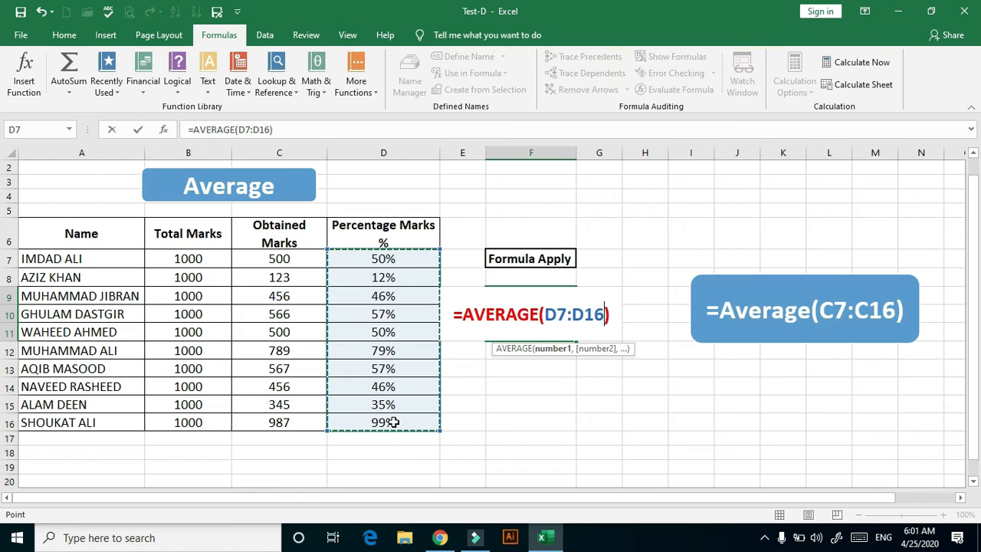
pyautogui.press('Return')
pyautogui.press('Return')
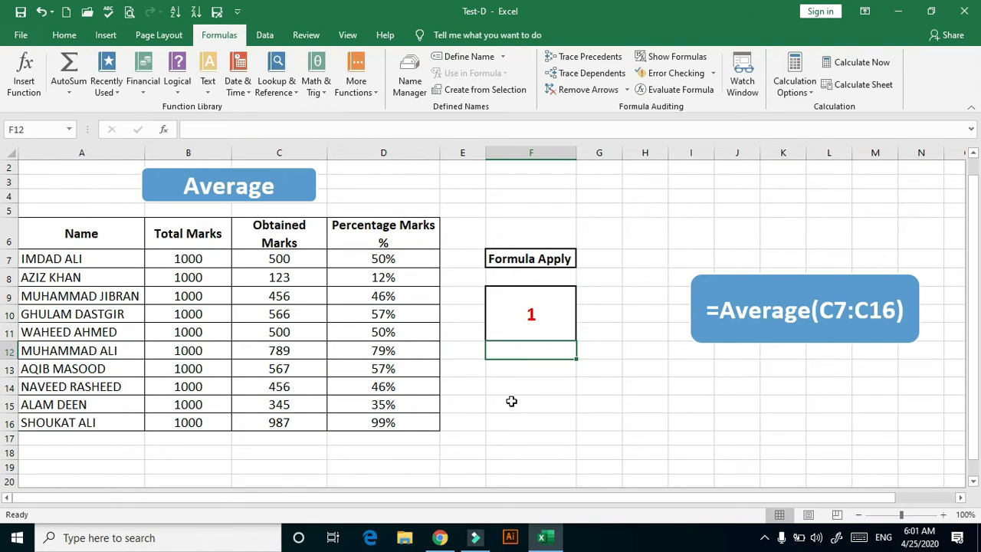
# Format the Percentage Marks average in the merged cell F9 as a percentage
pyautogui.click(511, 401)
pyautogui.click(525, 314)
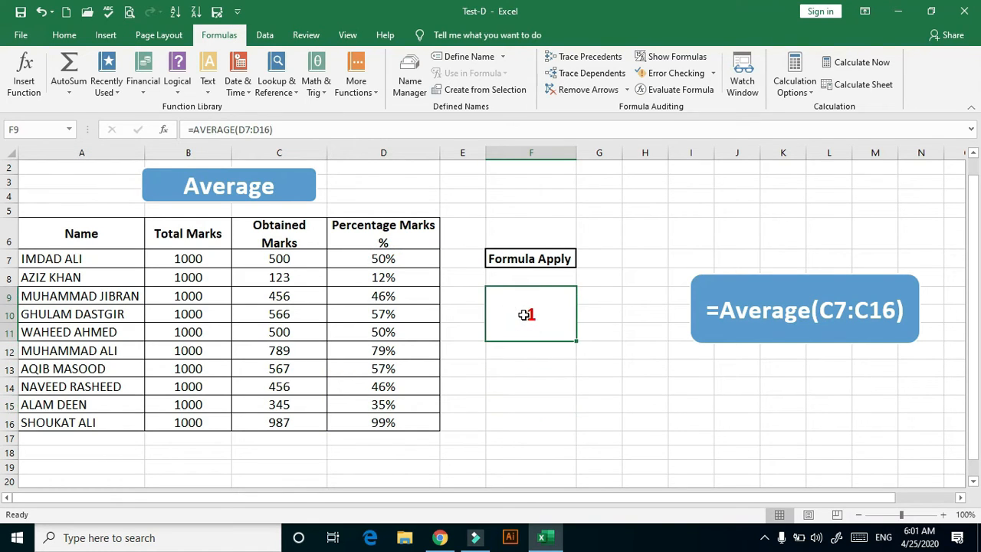
pyautogui.click(64, 35)
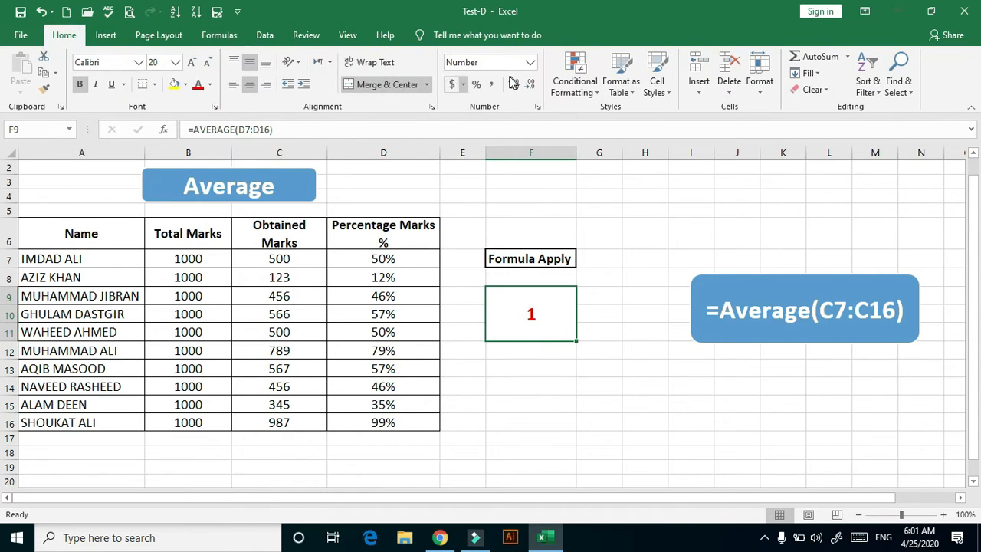
pyautogui.click(475, 84)
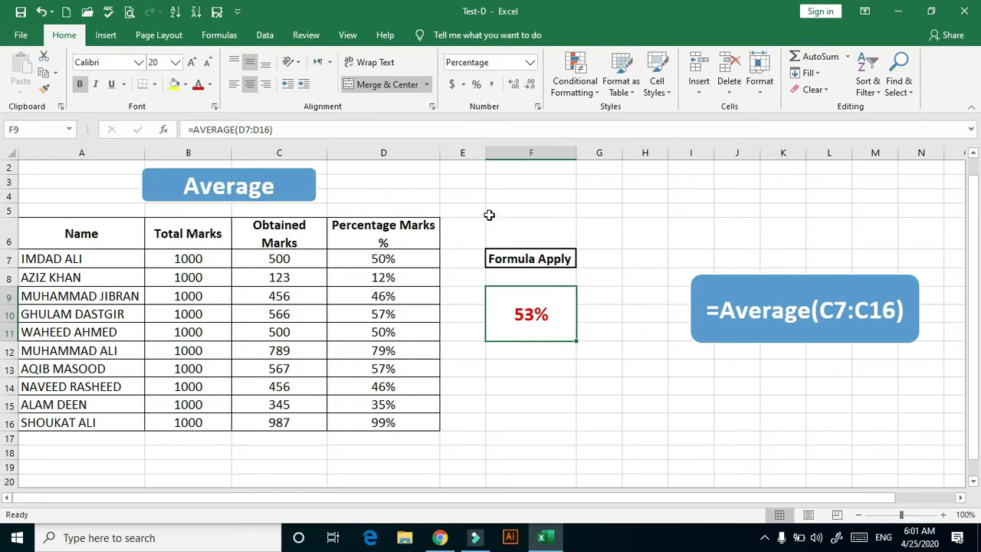
# Enter =DATE(C7,D7,E7) in F7 of the DATE sheet to build a date from the first row's year, month and day
pyautogui.click(585, 392)
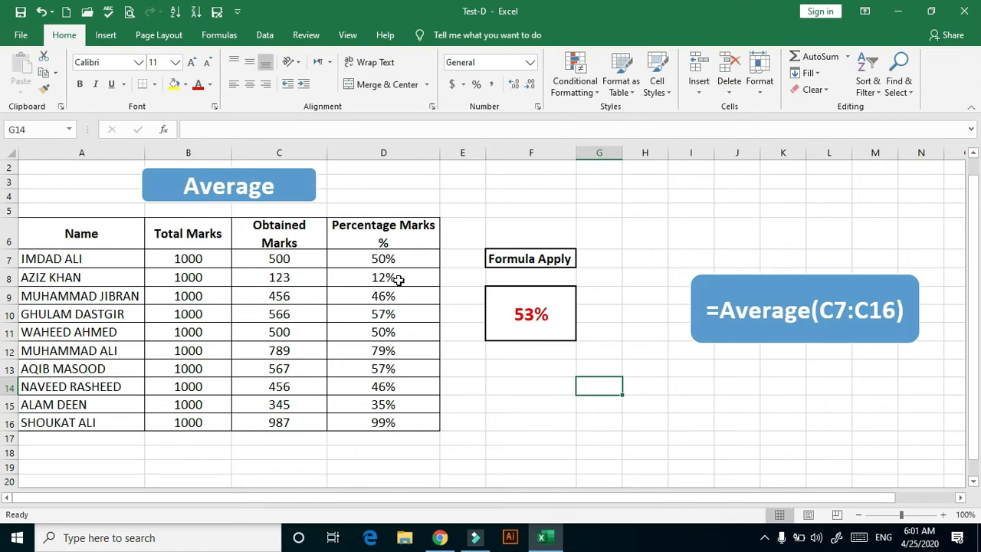
pyautogui.click(220, 35)
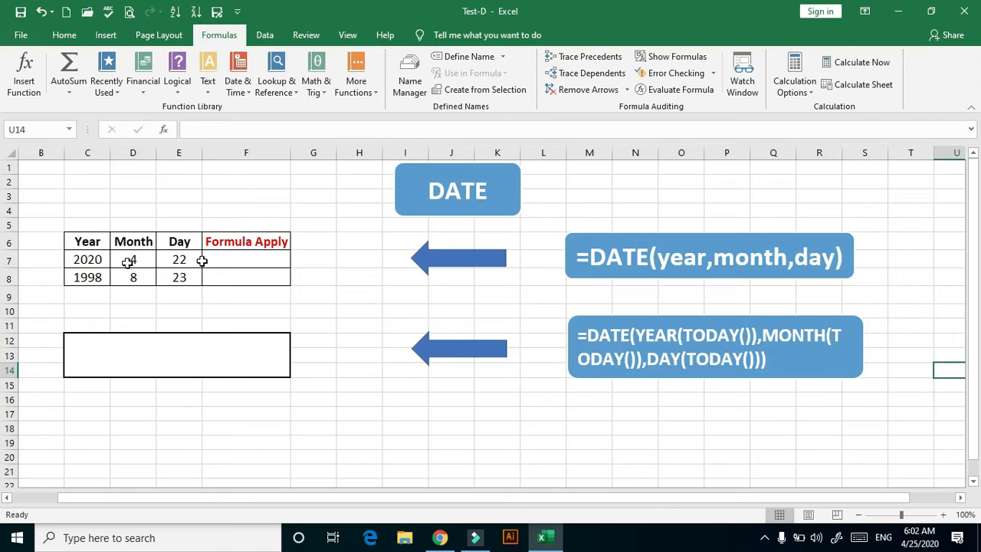
pyautogui.click(255, 259)
pyautogui.doubleClick(254, 260)
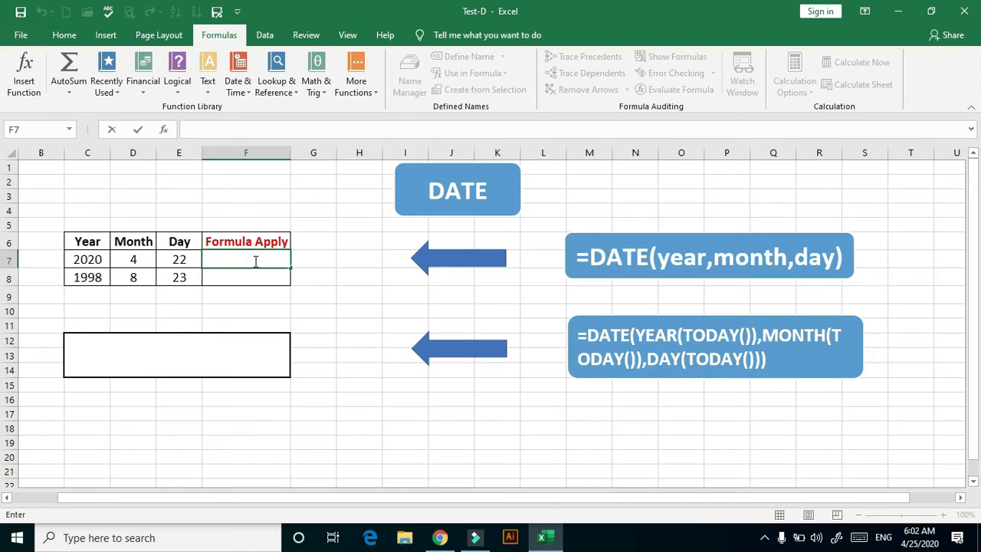
pyautogui.write('=Da')
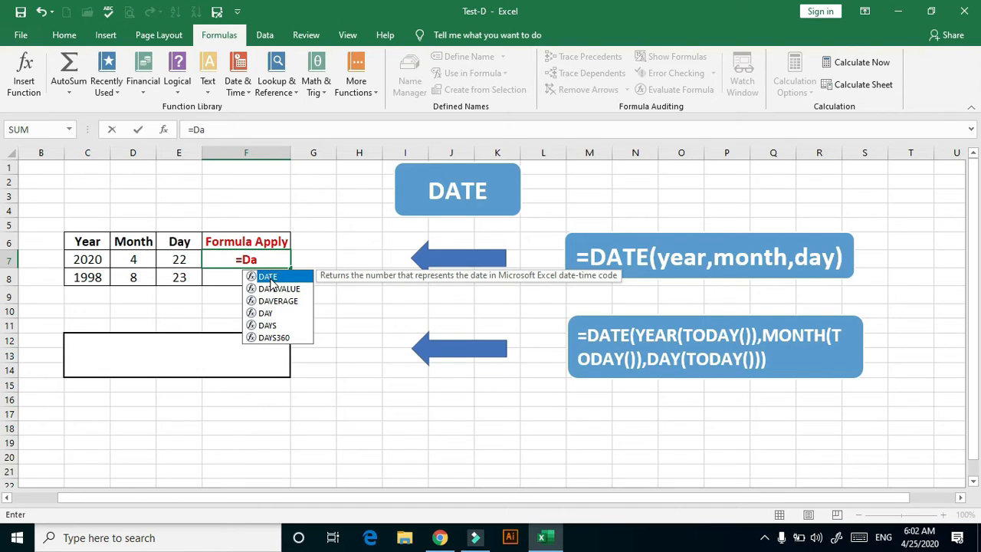
pyautogui.doubleClick(271, 280)
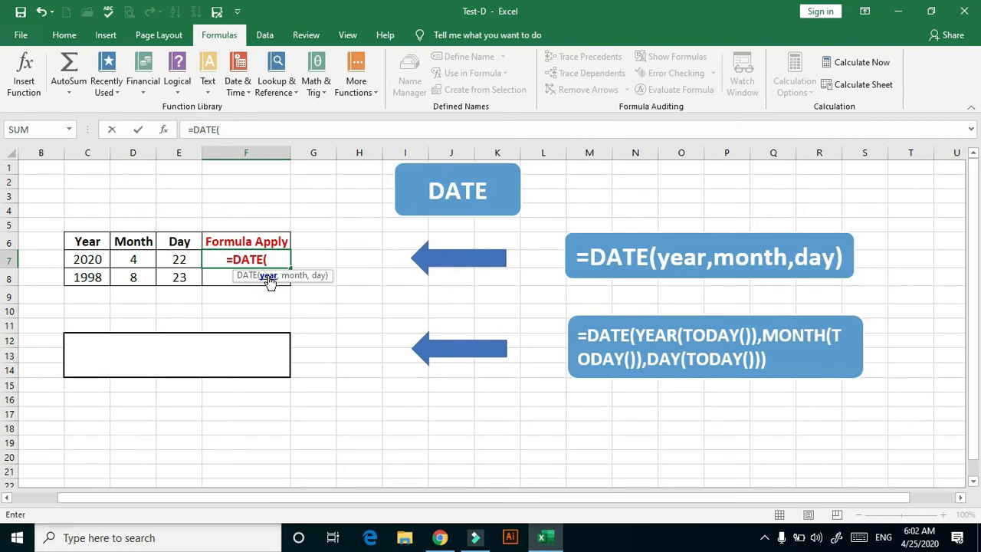
pyautogui.click(94, 262)
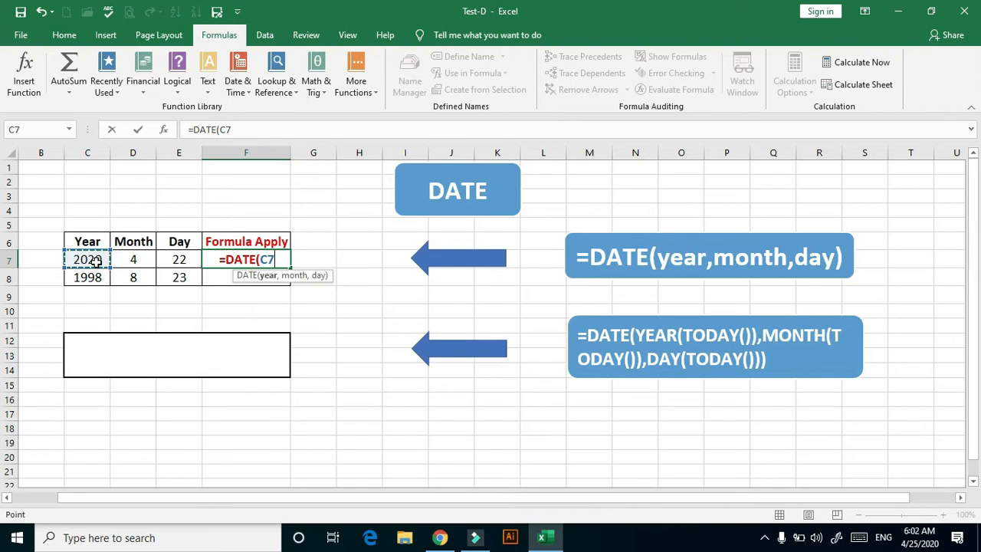
pyautogui.write(',')
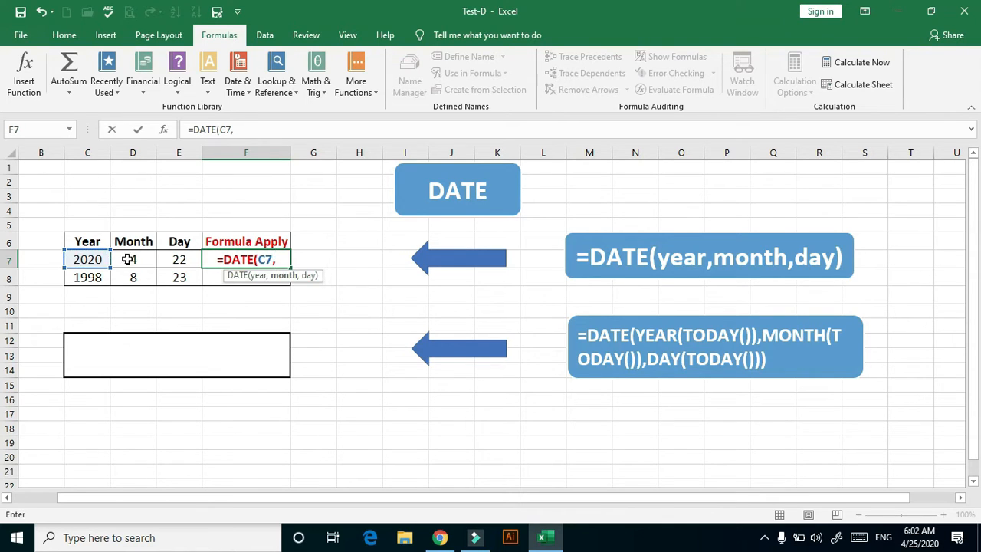
pyautogui.click(136, 261)
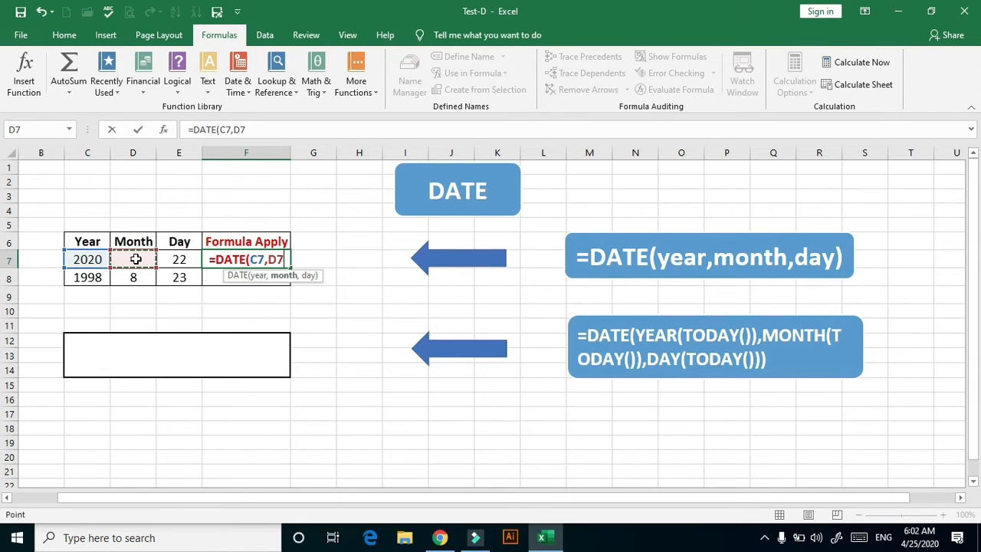
pyautogui.write(',')
pyautogui.click(185, 259)
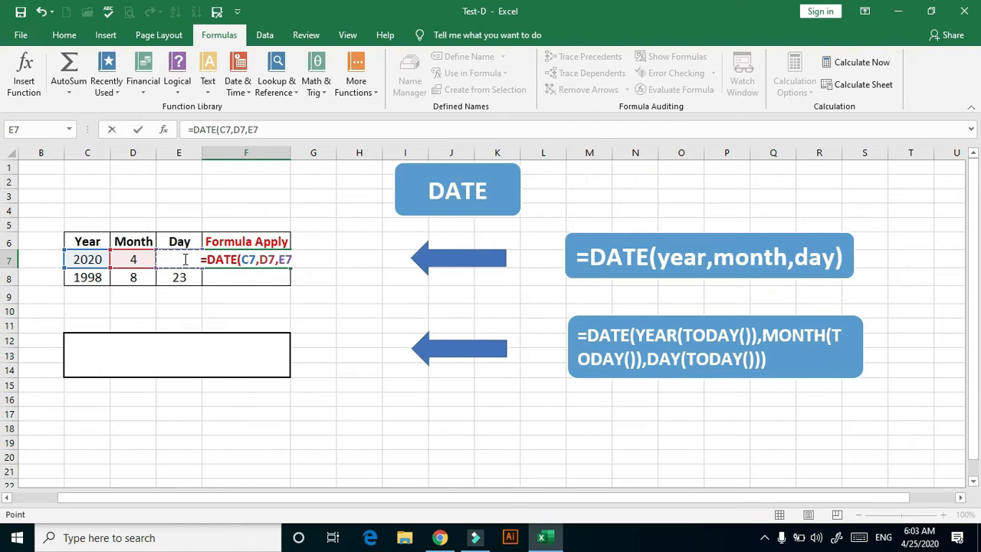
pyautogui.write(')')
pyautogui.press('Return')
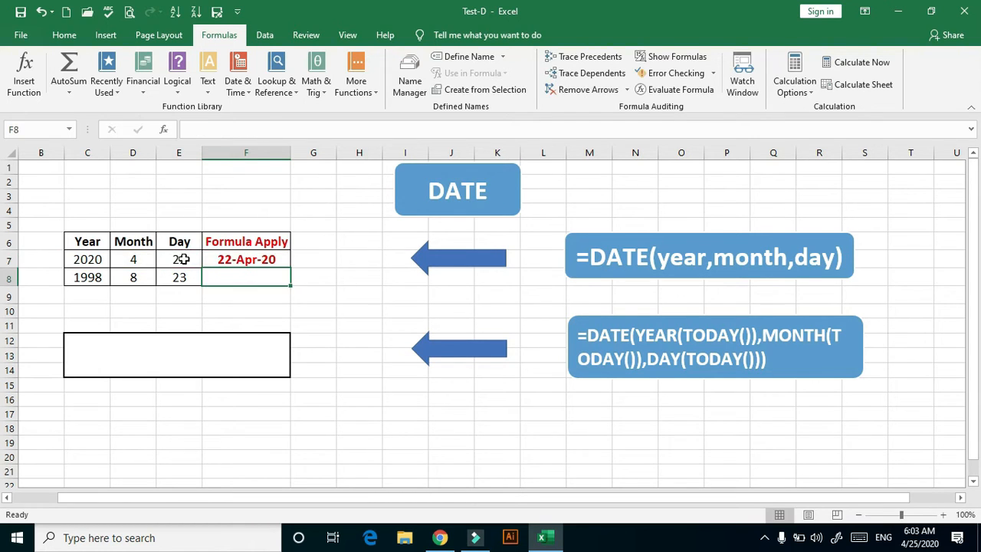
# Fill the DATE formula from F7 down to F8 for the 1998 row
pyautogui.click(276, 261)
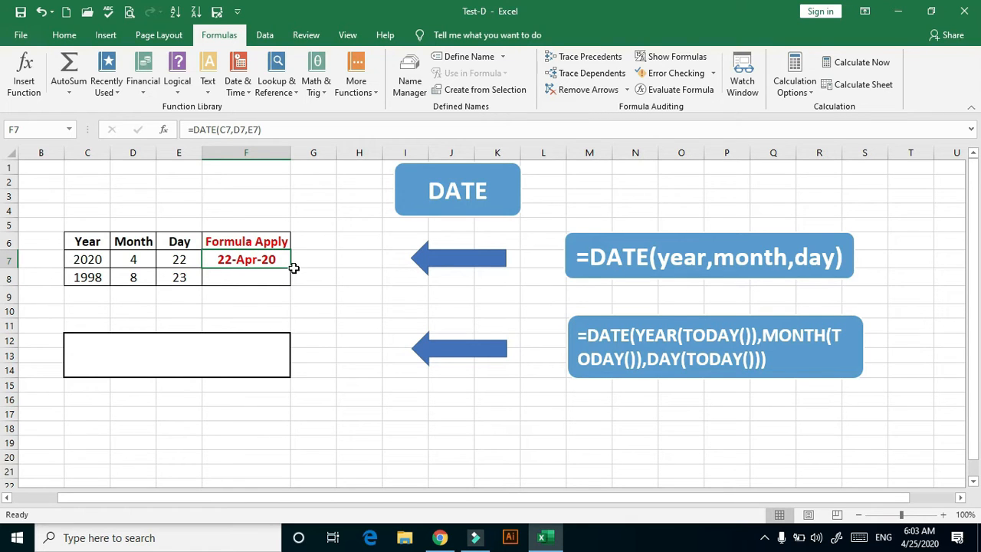
pyautogui.moveTo(289, 266); pyautogui.dragTo(294, 289)
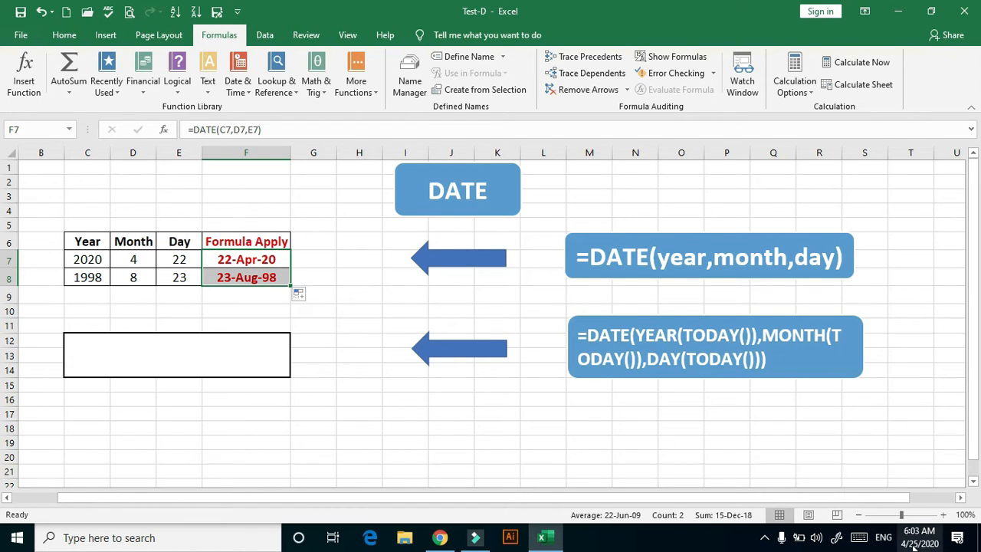
pyautogui.moveTo(927, 527)
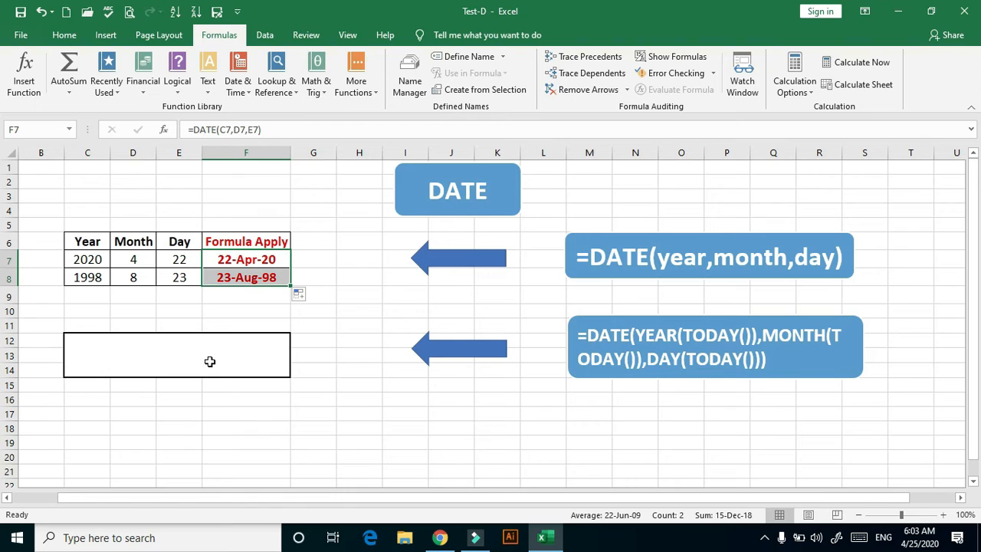
# Enter =DATE(YEAR(TODAY()),MONTH(TODAY()),DAY(TODAY())) in the merged cell C12 below the date table
pyautogui.doubleClick(165, 351)
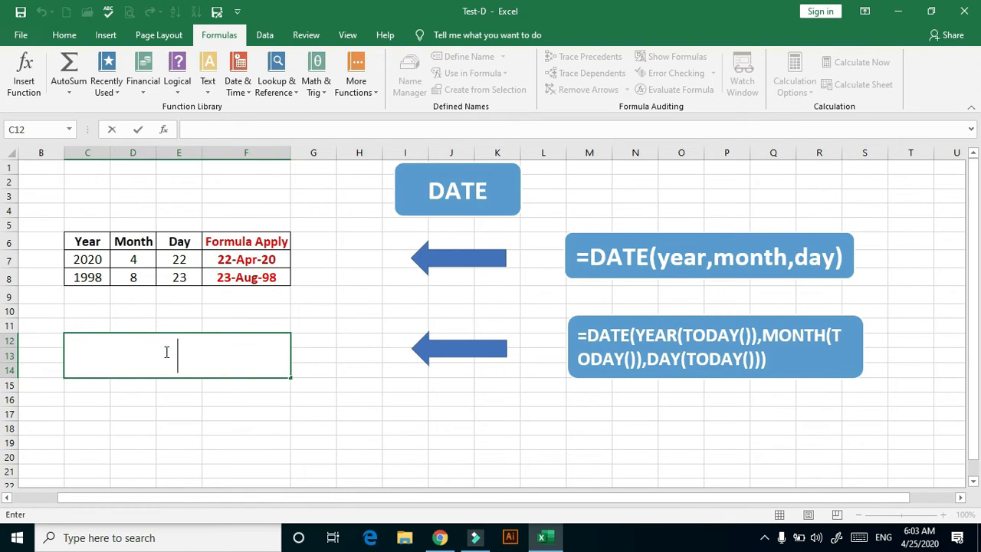
pyautogui.write('=Da')
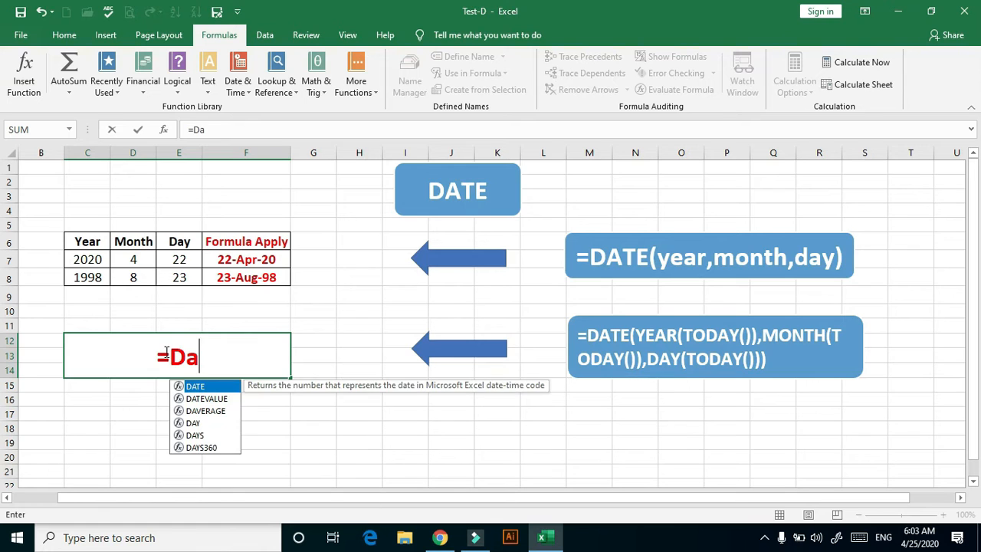
pyautogui.press('BackSpace')
pyautogui.write('ATE')
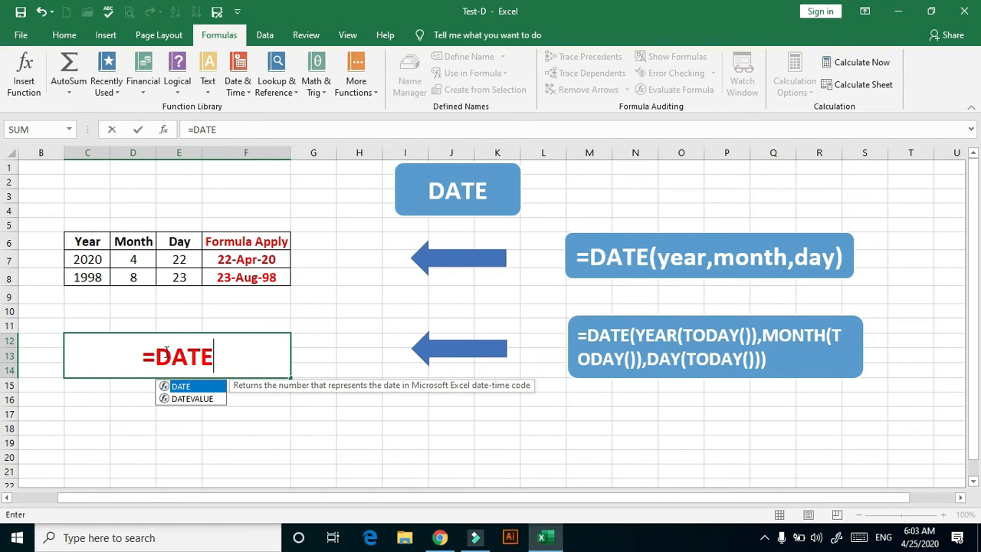
pyautogui.write('(Y')
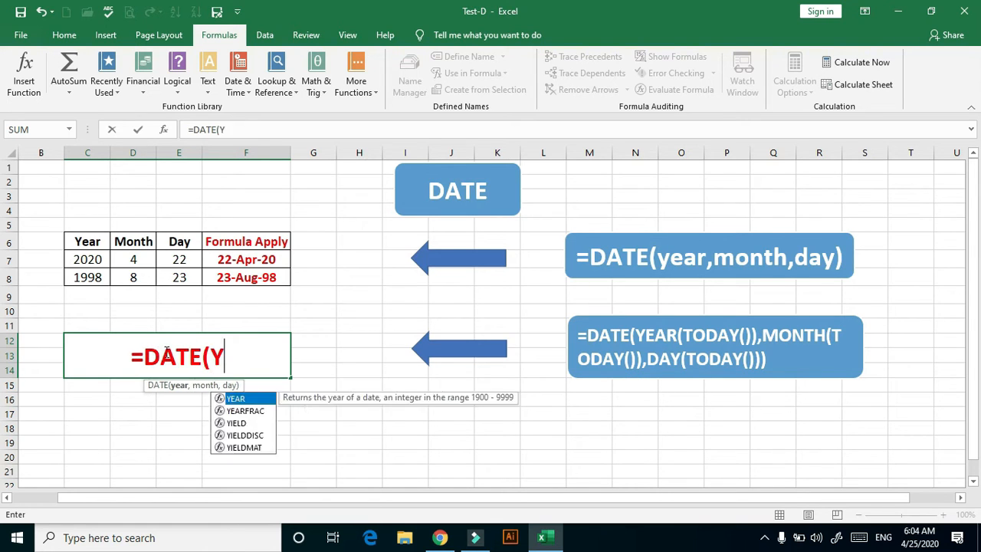
pyautogui.write('EAR(TODAY')
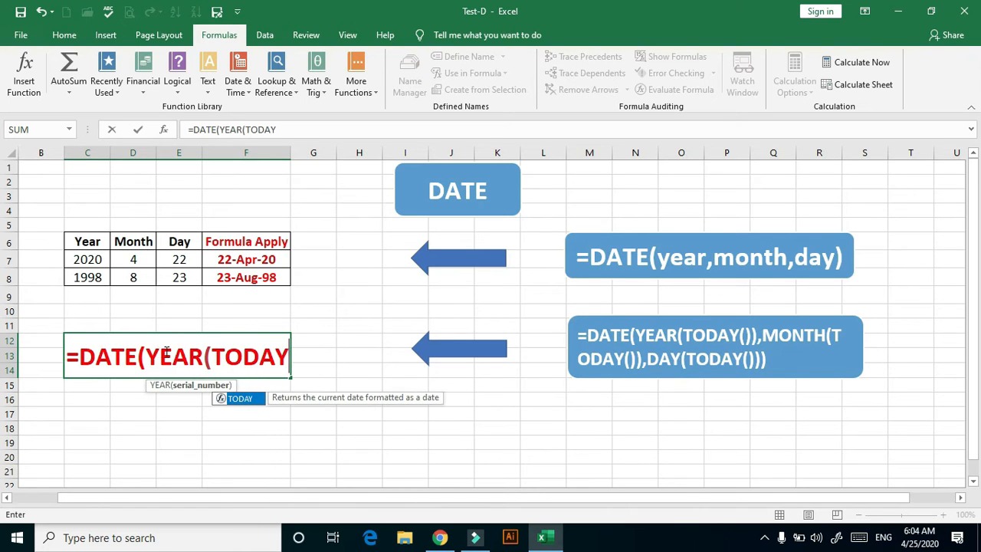
pyautogui.write('()),')
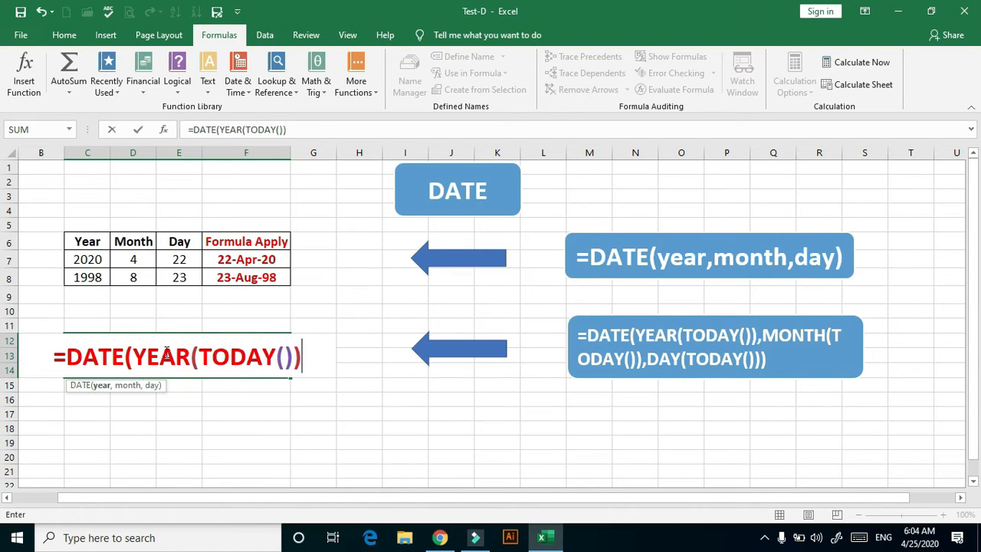
pyautogui.write('MONTH')
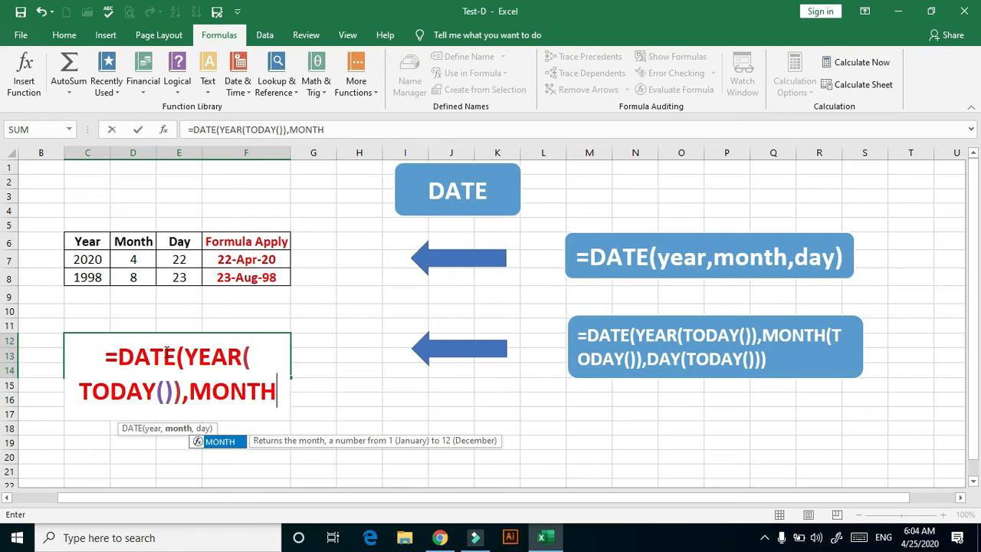
pyautogui.write('(TODAY(')
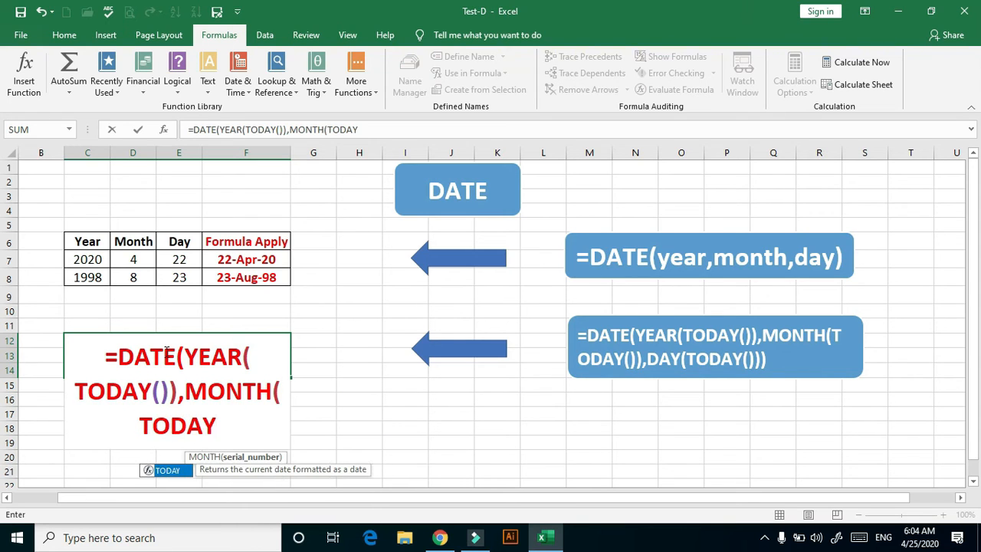
pyautogui.write(')),')
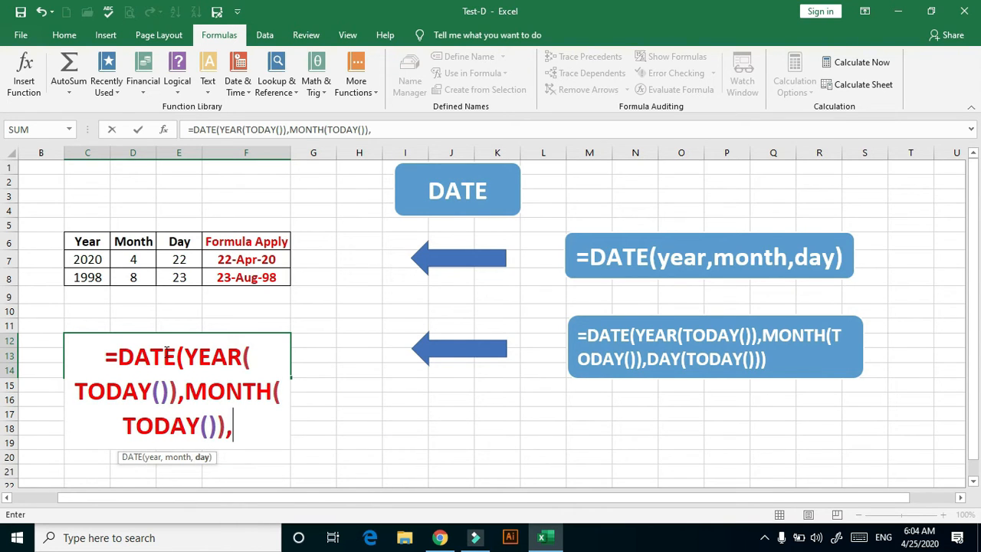
pyautogui.write('DAY(TODAY')
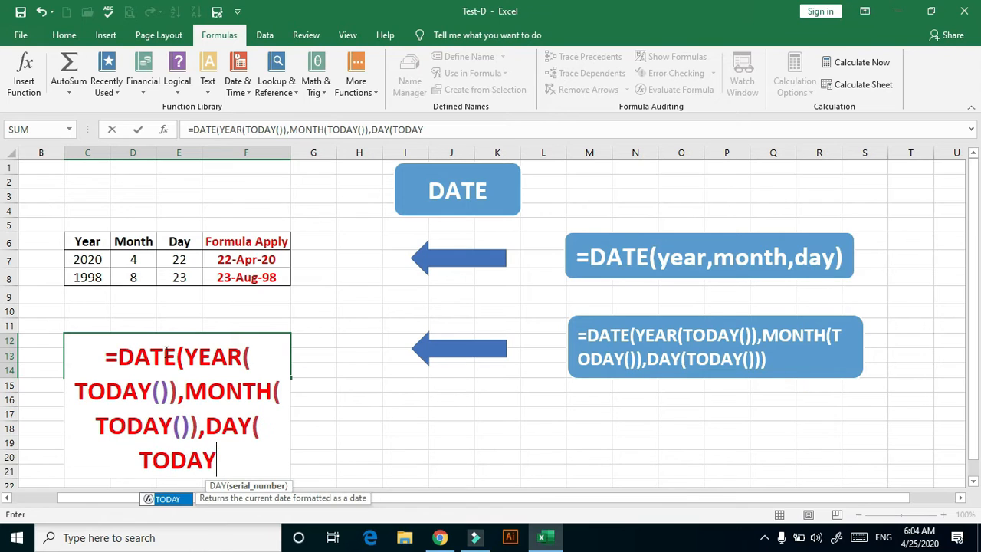
pyautogui.write('()')
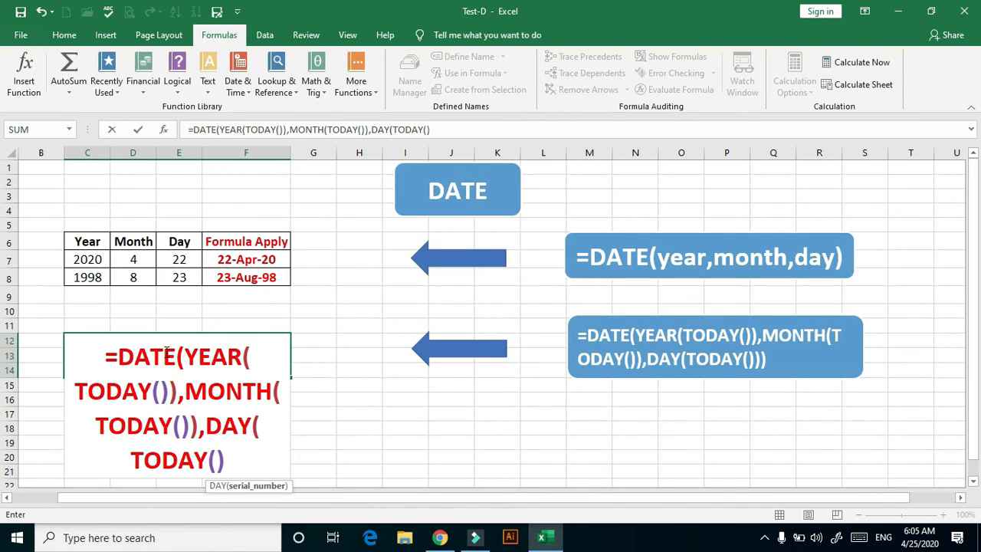
pyautogui.write('))')
pyautogui.press('Return')
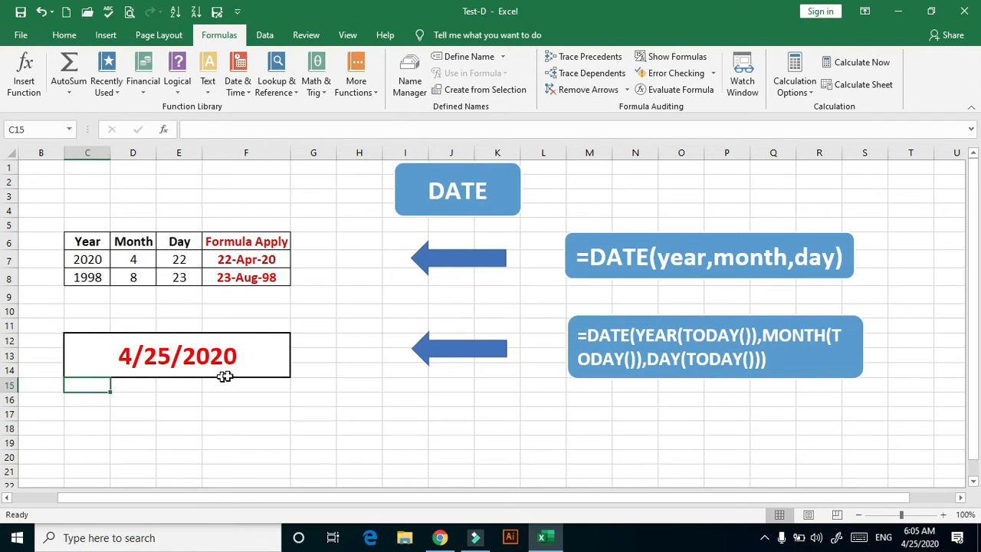
pyautogui.moveTo(918, 546)
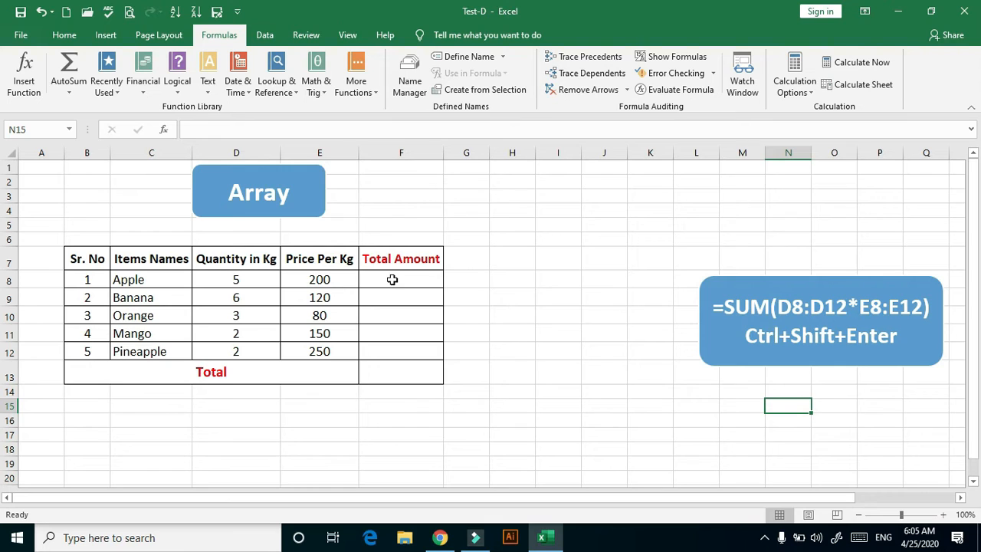
# Enter =SUM(D8:D12*E8:E12) as an array formula in the Total cell F13 of the Array sheet
pyautogui.click(405, 371)
pyautogui.doubleClick(406, 370)
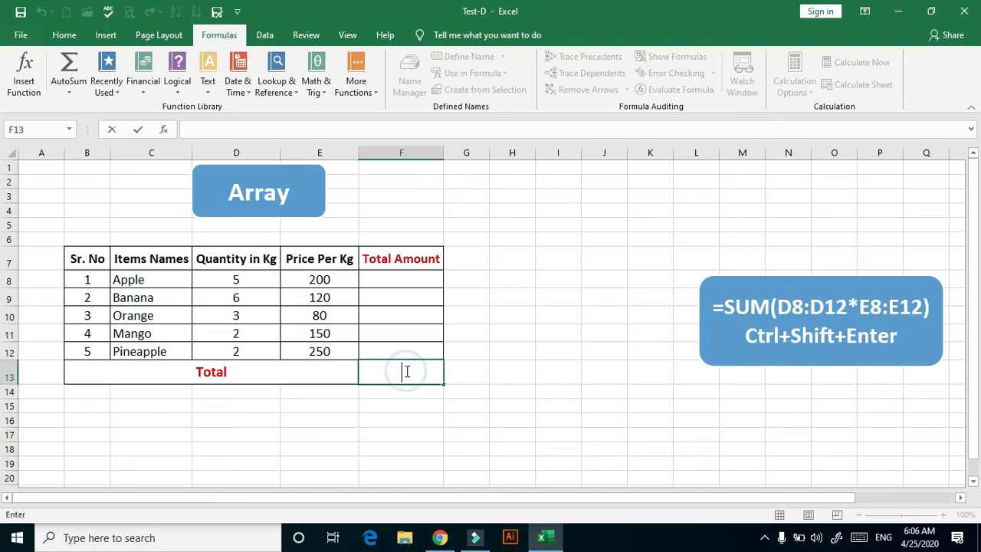
pyautogui.write('=sum')
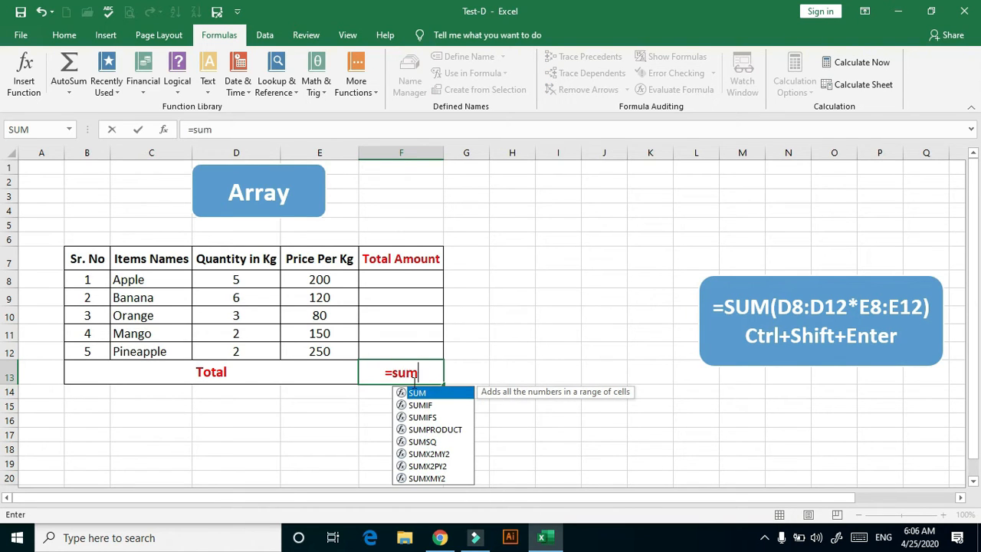
pyautogui.doubleClick(419, 393)
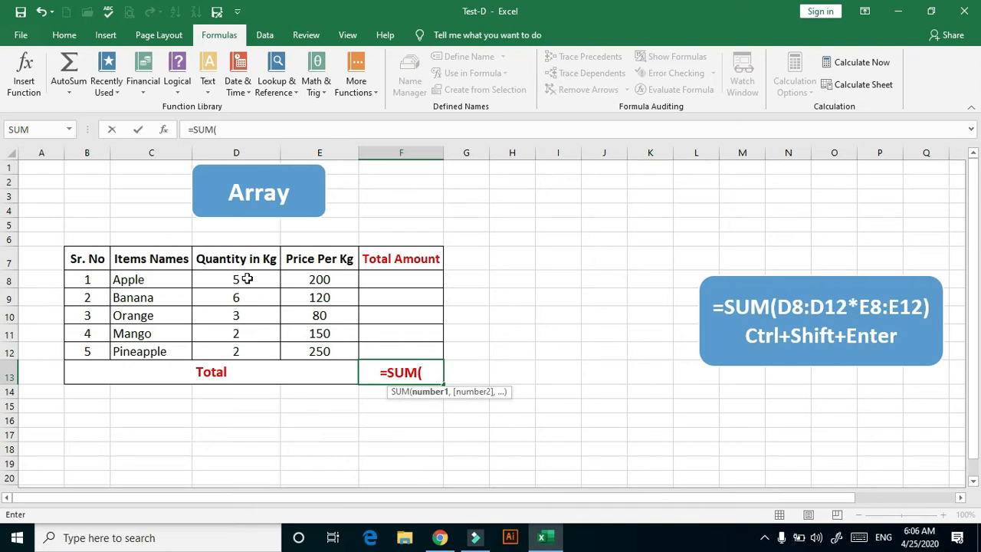
pyautogui.moveTo(246, 279); pyautogui.dragTo(242, 350)
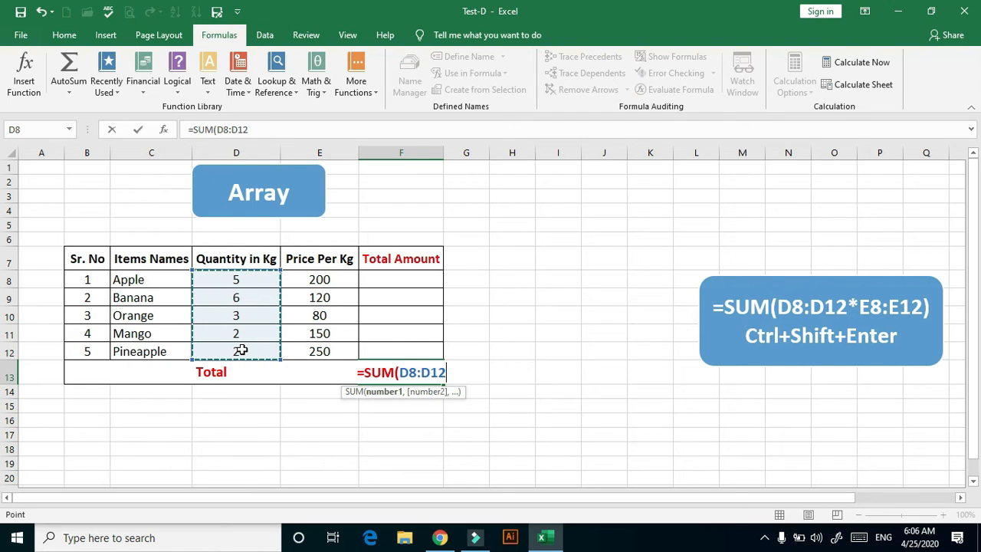
pyautogui.write('*')
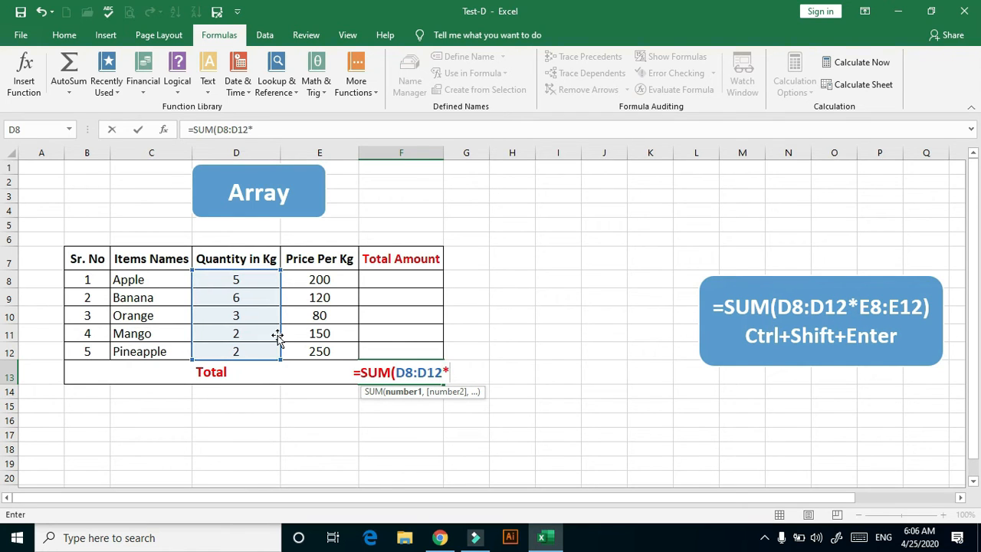
pyautogui.moveTo(319, 279); pyautogui.dragTo(334, 350)
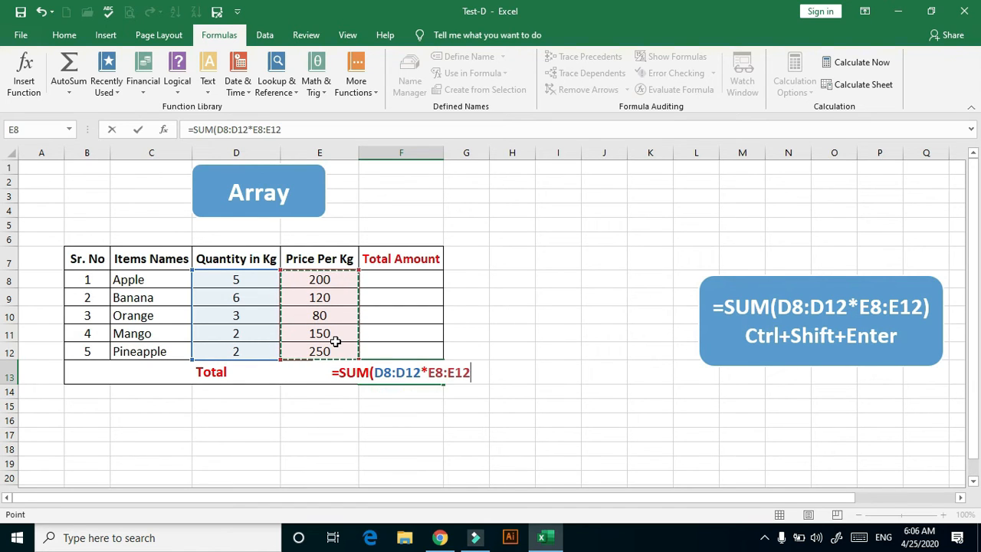
pyautogui.write(')')
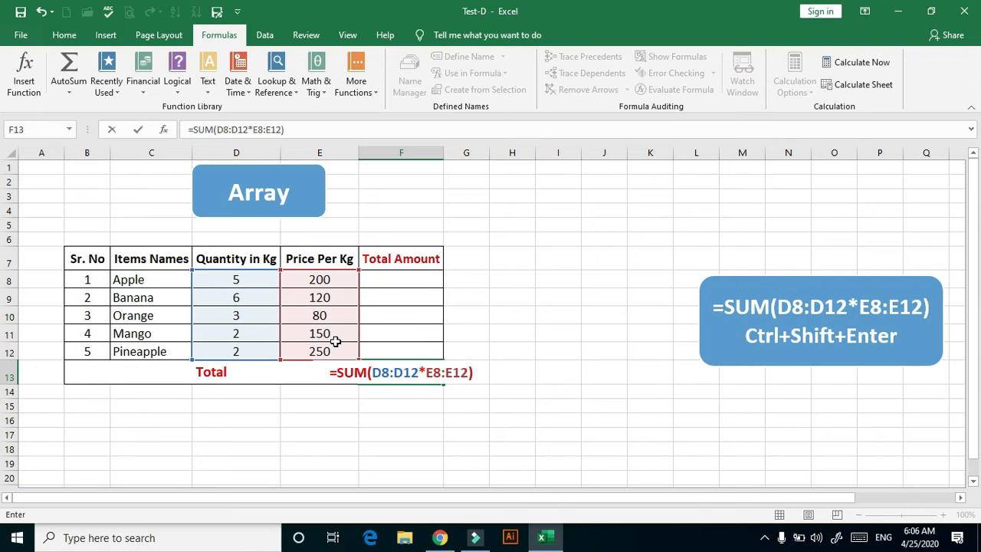
pyautogui.hotkey('ctrl', 'shift', 'Return')
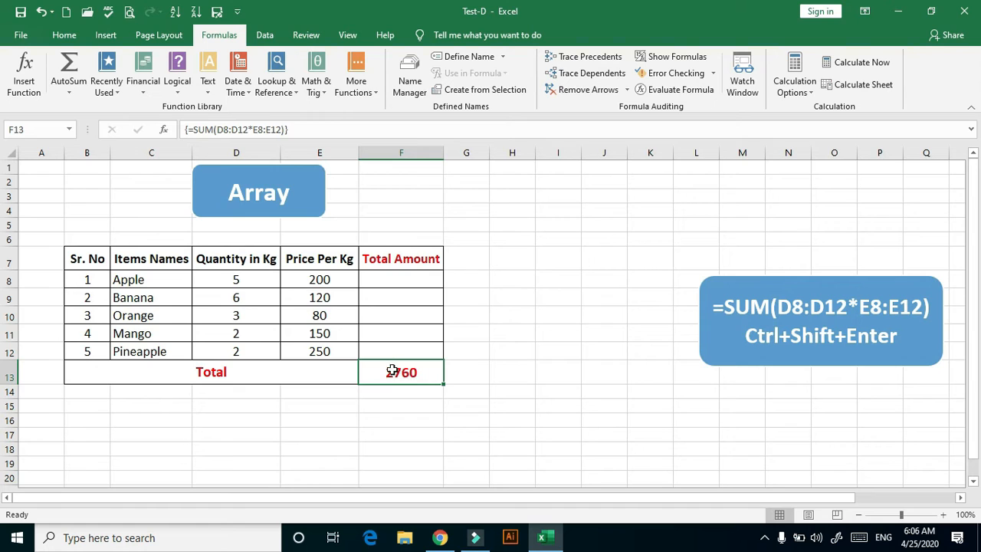
# Enter =D8*E8 in F8 of the Array sheet to multiply the Apple quantity by its price per kg
pyautogui.doubleClick(386, 277)
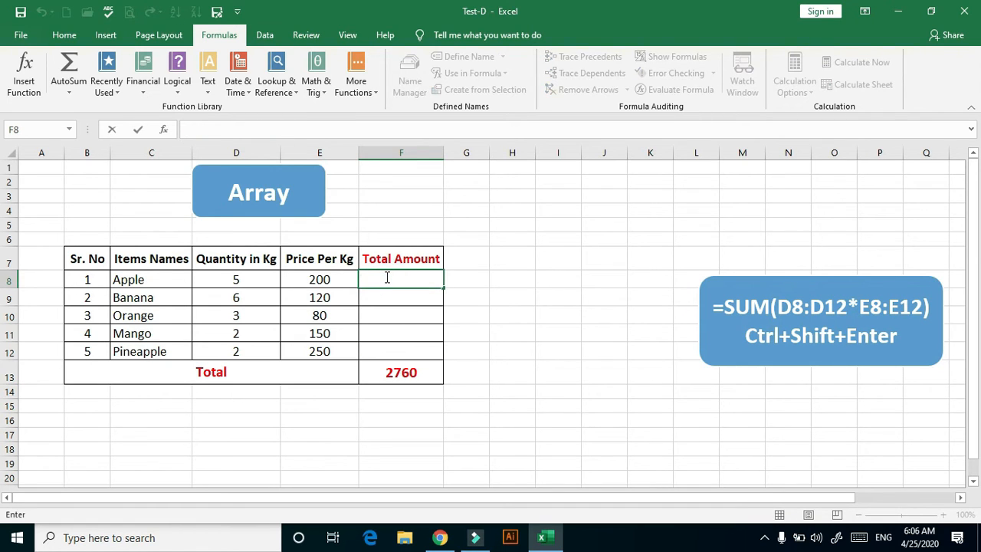
pyautogui.write('=')
pyautogui.click(241, 280)
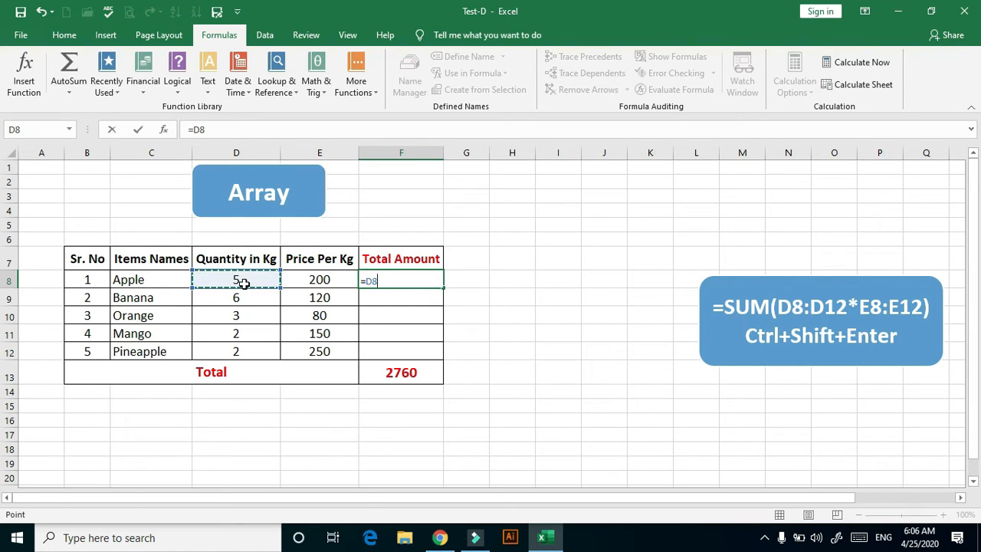
pyautogui.write('*')
pyautogui.click(298, 278)
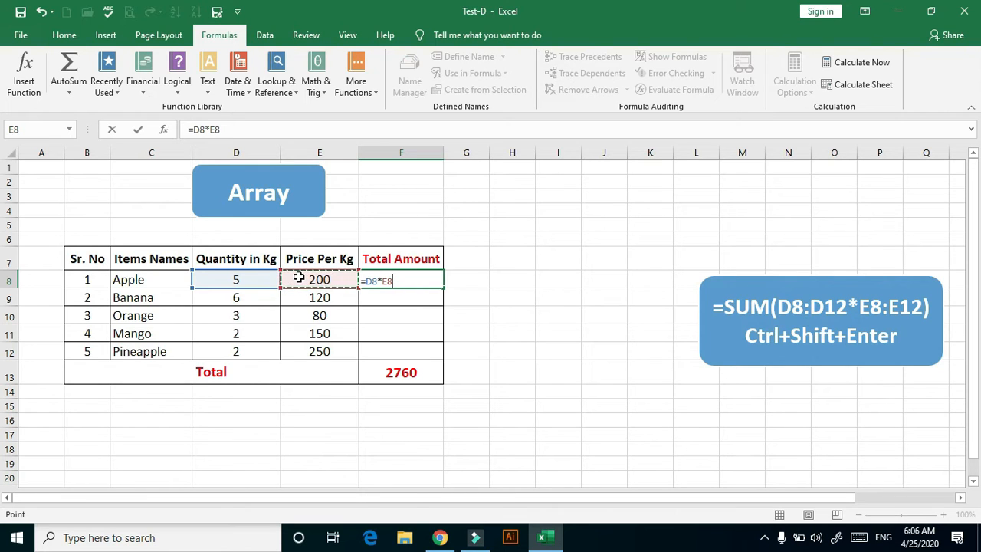
pyautogui.press('Return')
# Fill the multiplication formula from F8 down to F12 in the Total Amount column
pyautogui.click(399, 279)
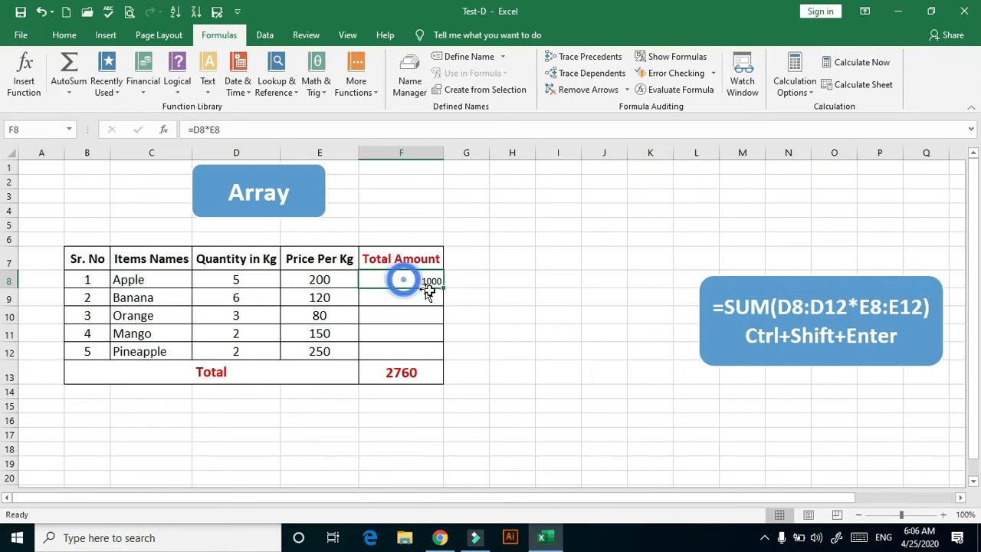
pyautogui.moveTo(442, 286); pyautogui.dragTo(440, 296)
pyautogui.moveTo(437, 343); pyautogui.dragTo(437, 354)
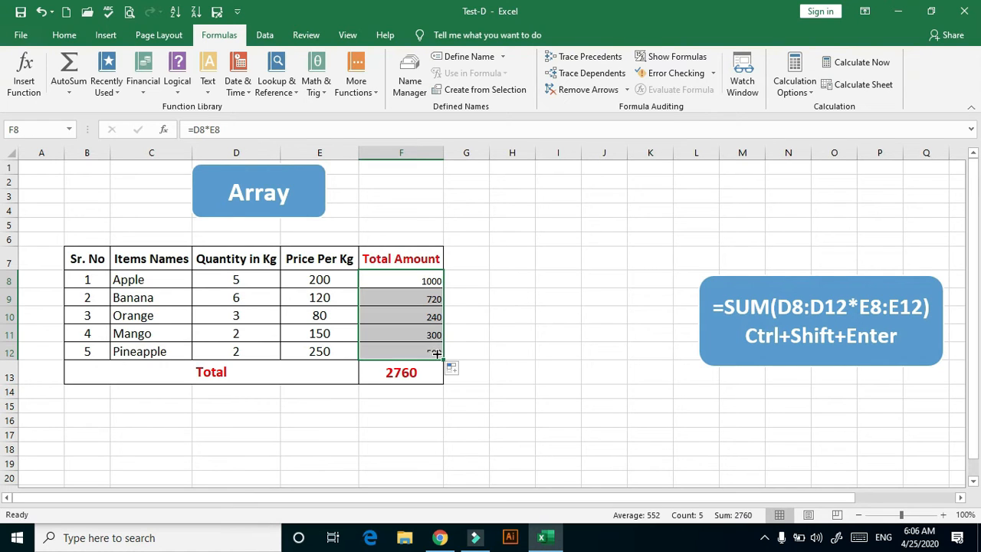
# Enter =SUM(F8:F12) in F15 below the table to cross-check the array total
pyautogui.click(377, 394)
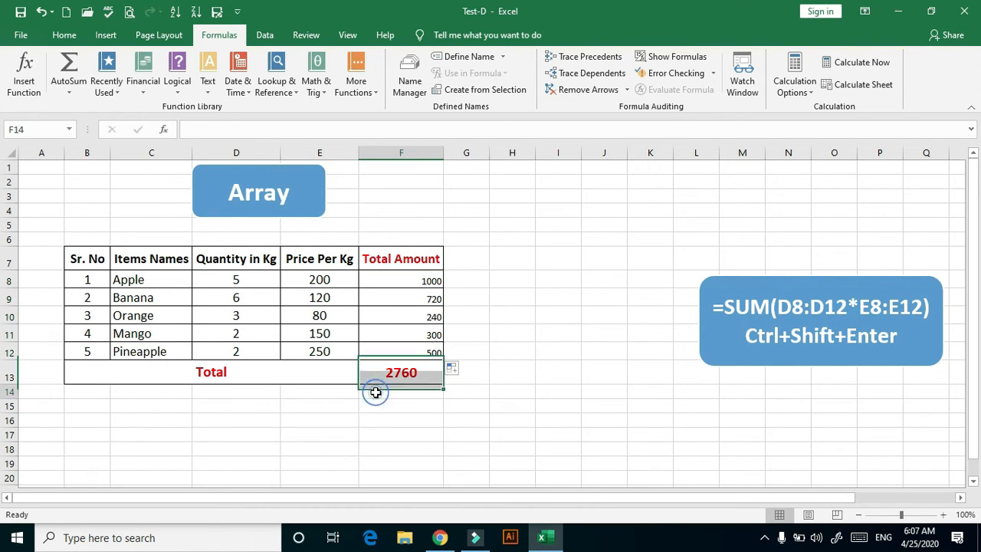
pyautogui.click(377, 409)
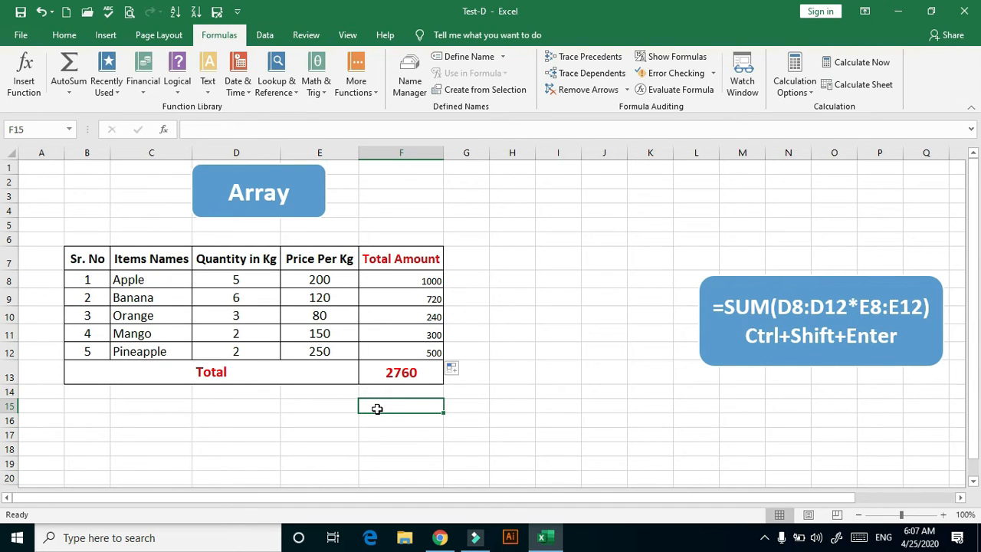
pyautogui.write('=')
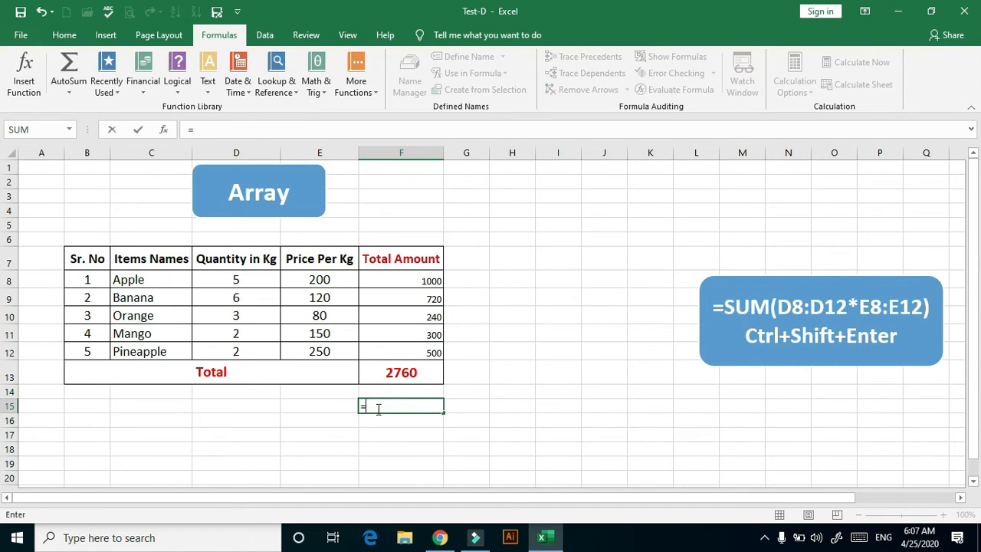
pyautogui.write('um')
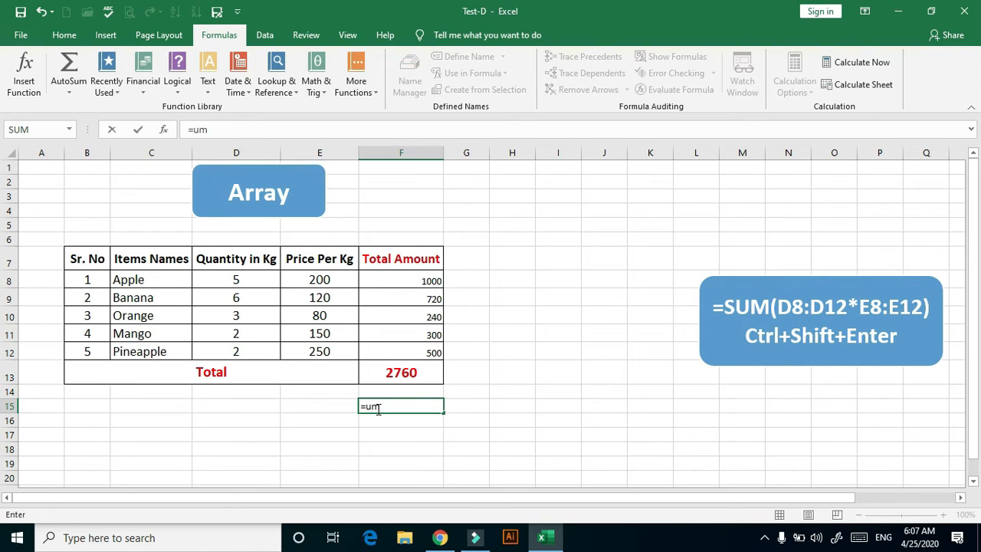
pyautogui.press('BackSpace')
pyautogui.press('BackSpace')
pyautogui.write('s')
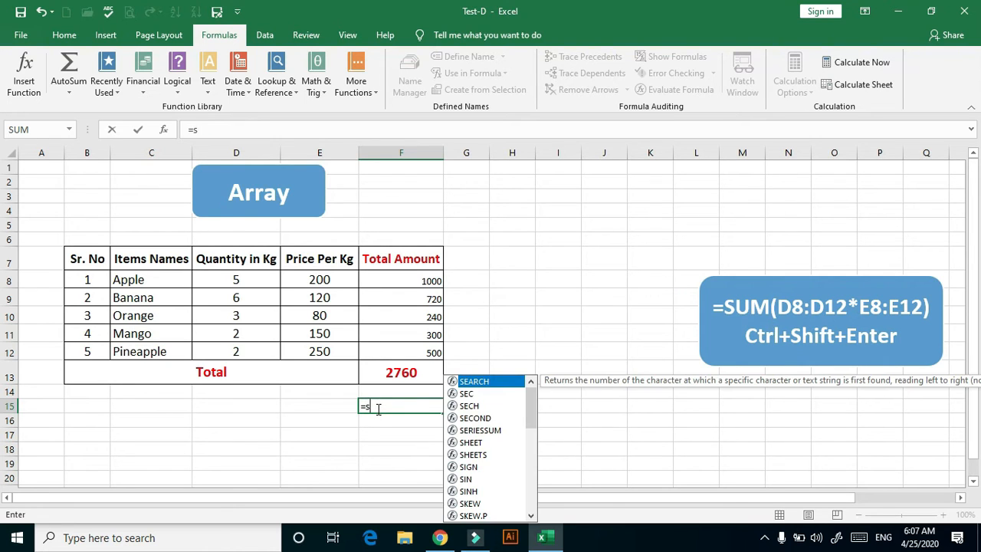
pyautogui.write('um')
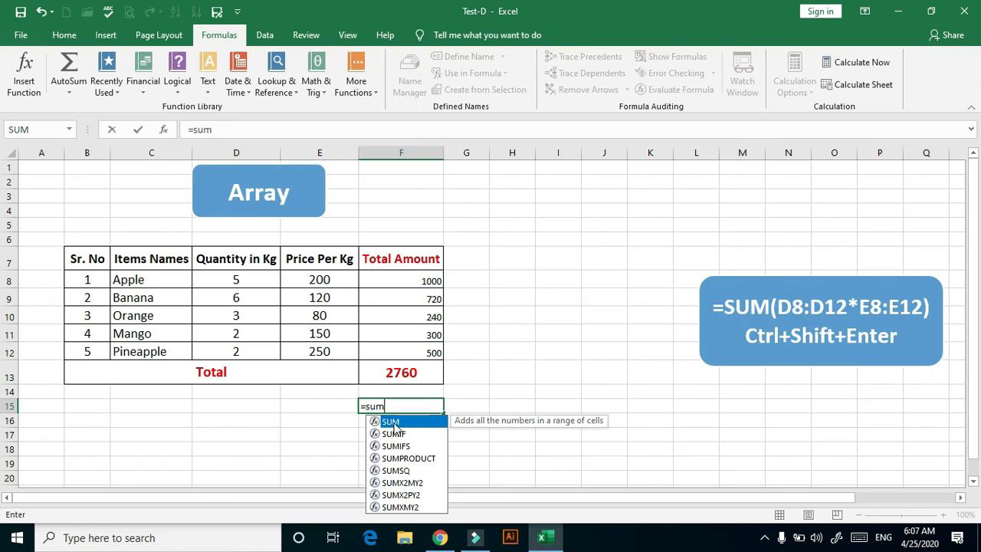
pyautogui.doubleClick(393, 422)
pyautogui.moveTo(427, 280); pyautogui.dragTo(427, 350)
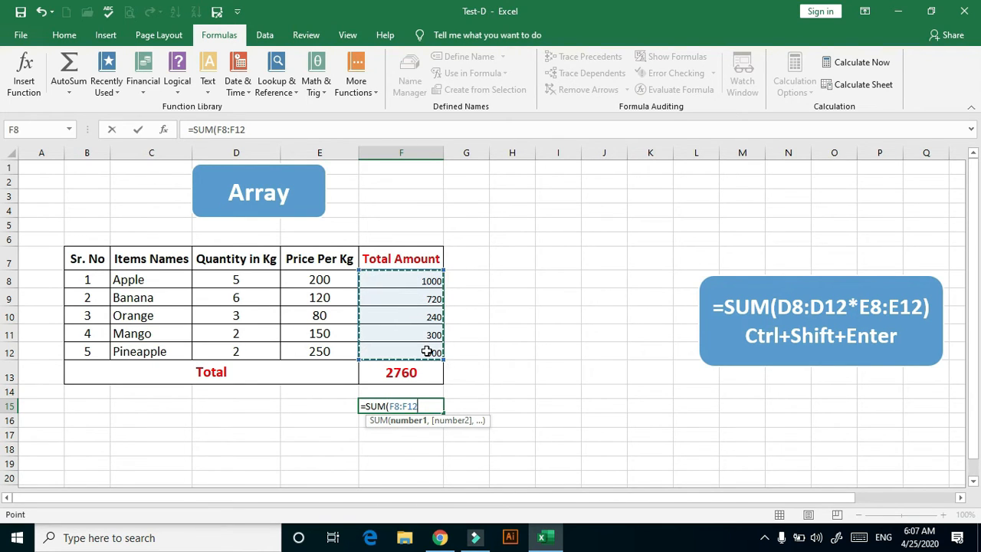
pyautogui.write(')')
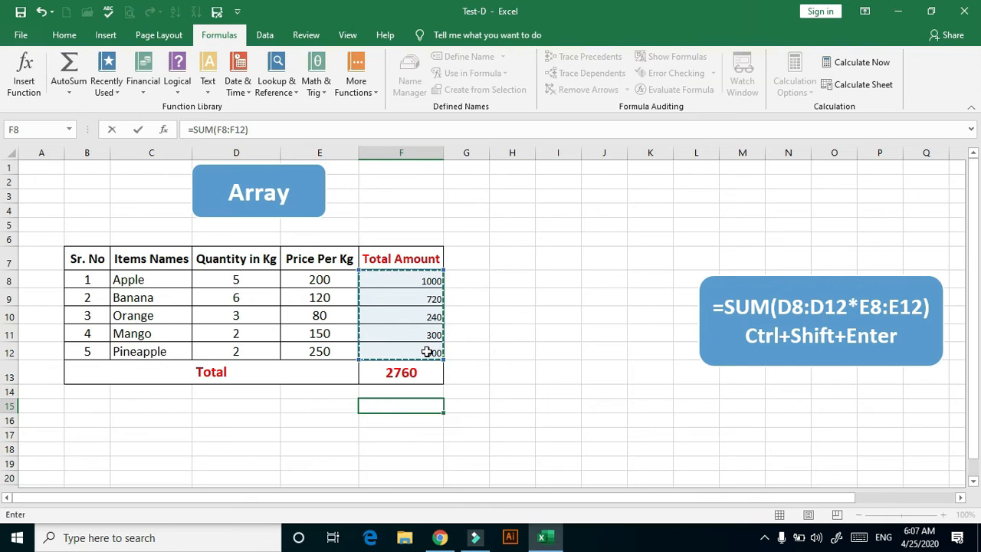
pyautogui.press('Return')
pyautogui.click(463, 434)
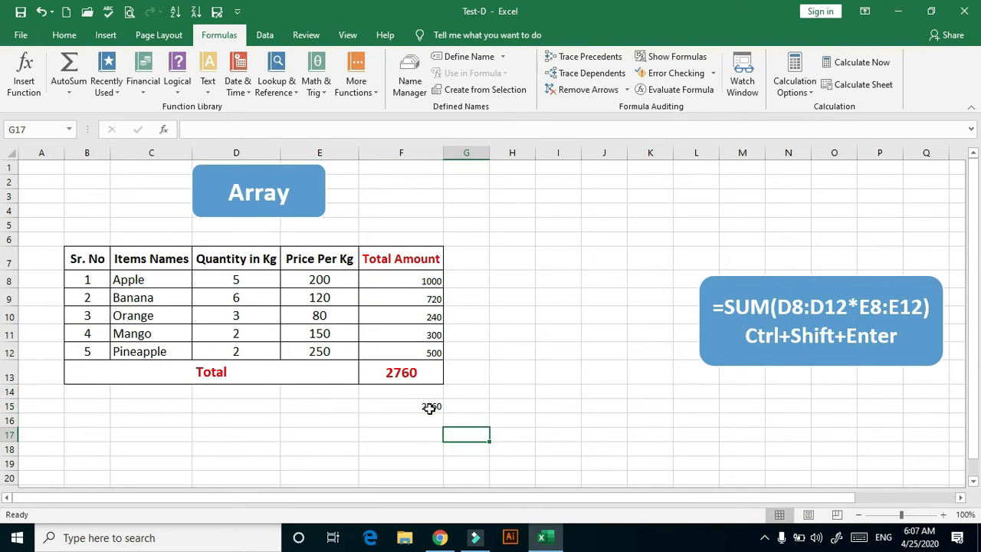
pyautogui.click(429, 408)
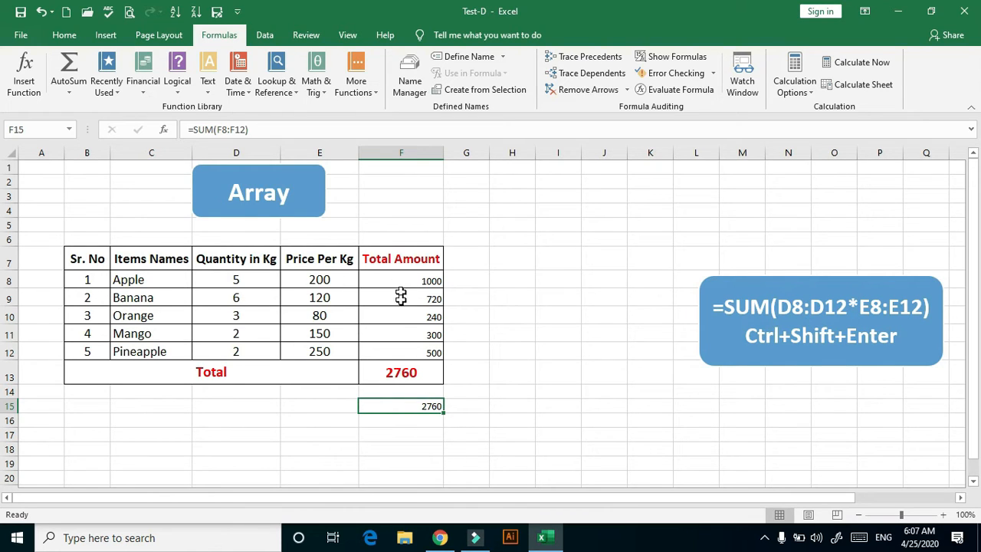
# On the IF sheet, start an IF formula in F6 with the logical test E6>=50%
pyautogui.hotkey('ctrl', 'pagedown')
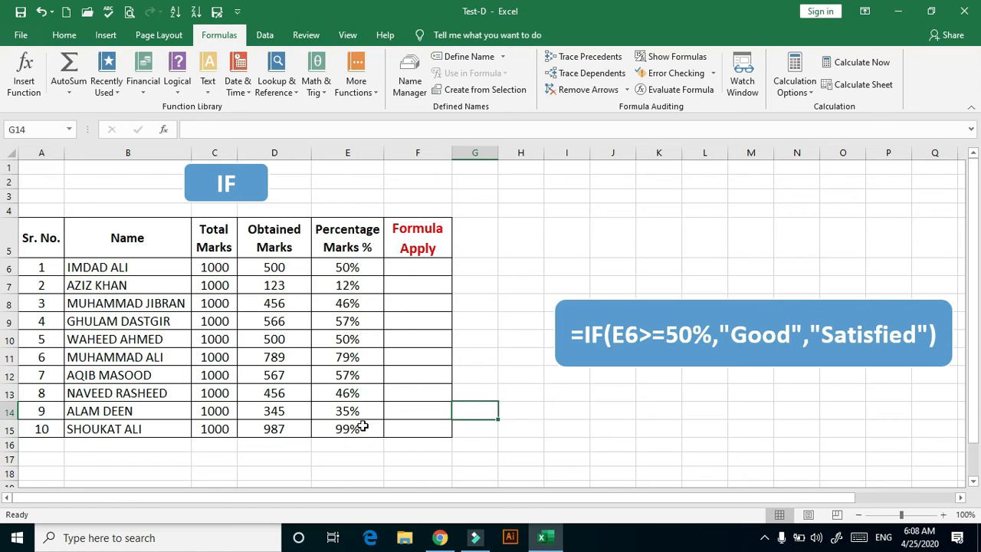
pyautogui.click(430, 268)
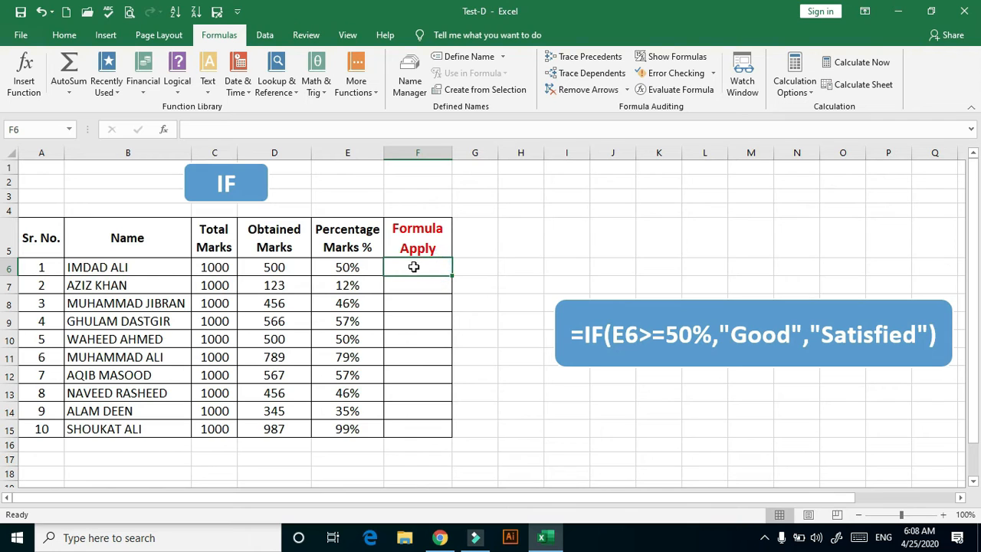
pyautogui.doubleClick(414, 267)
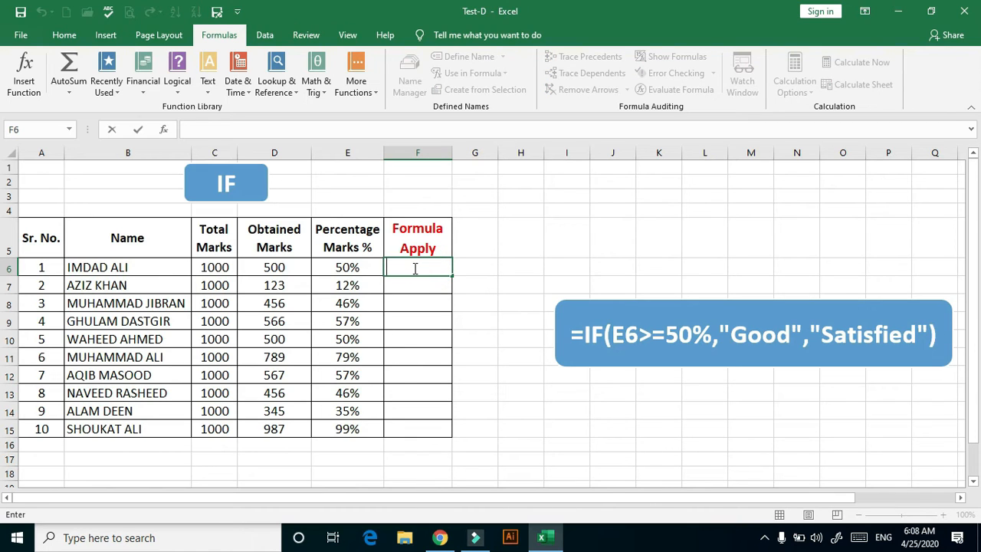
pyautogui.write('=if')
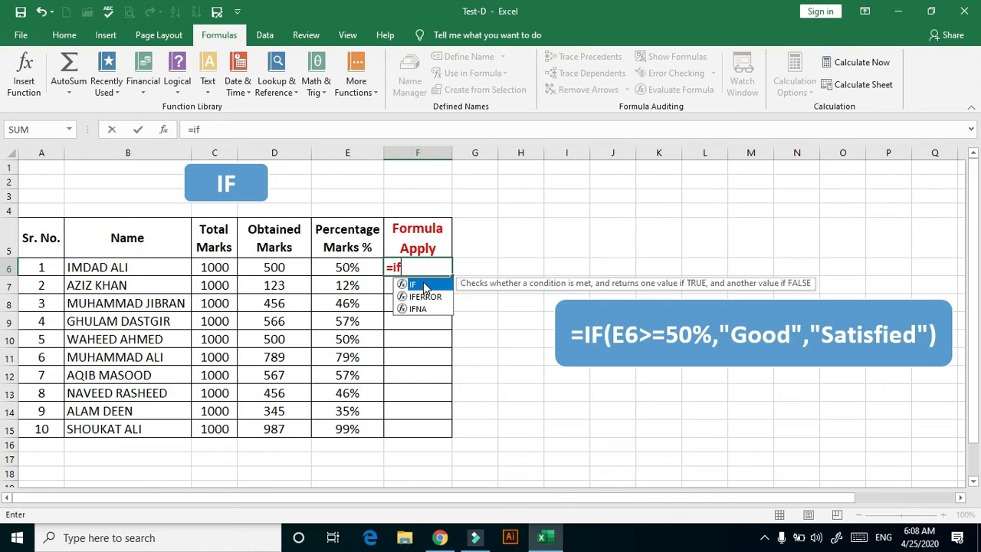
pyautogui.doubleClick(424, 285)
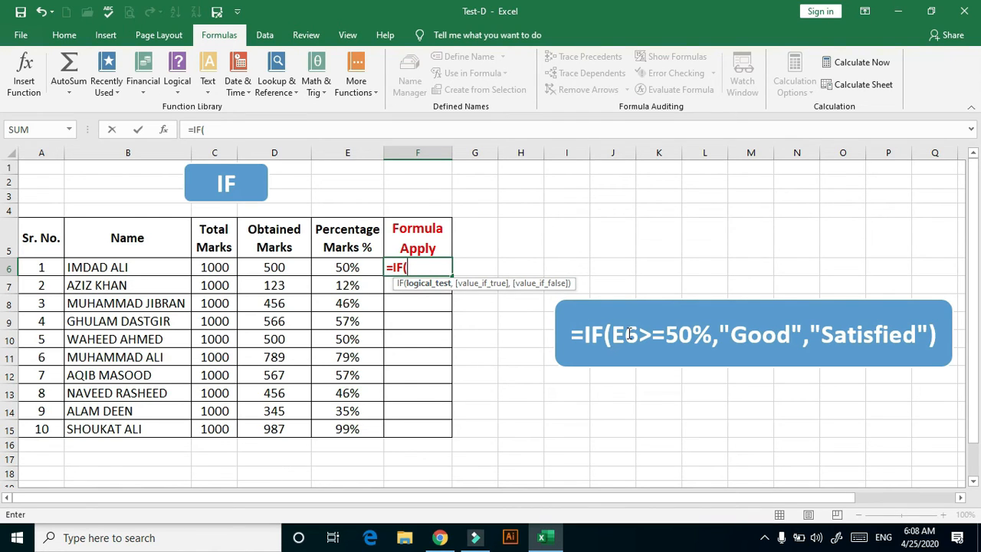
pyautogui.click(365, 269)
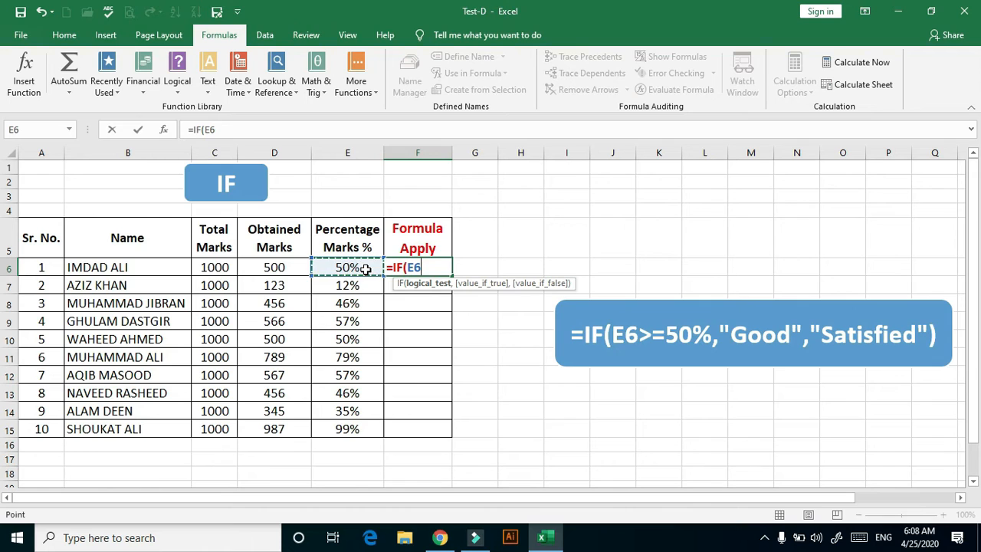
pyautogui.write('>=50')
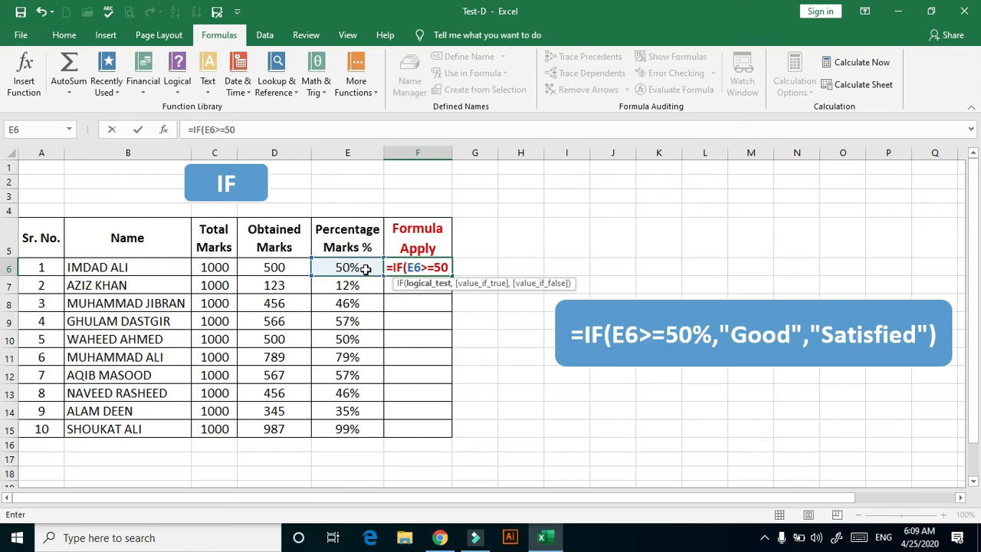
pyautogui.write('%,')
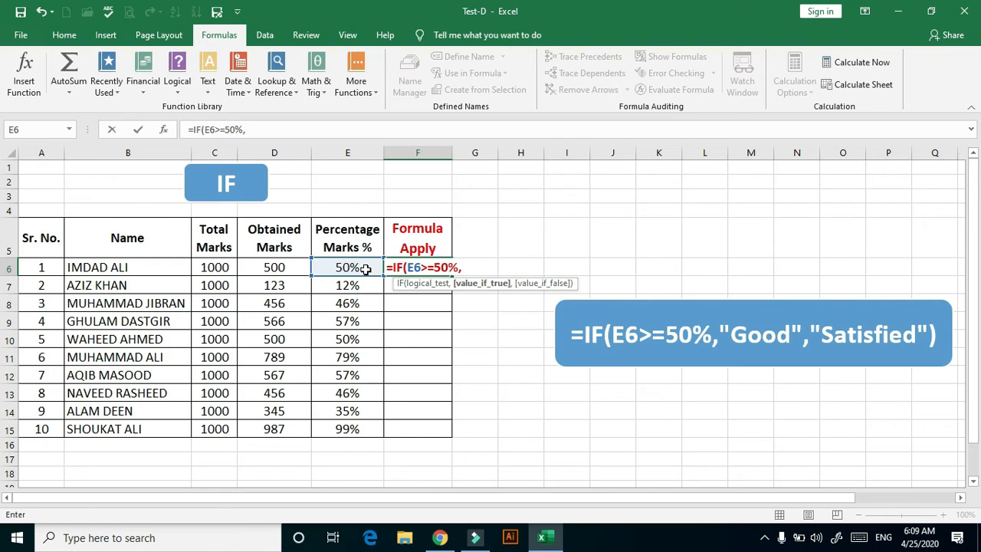
# Complete the IF formula in F6 with "GOOD" as the true value and "SATISFIED" as the false value
pyautogui.write('"GOOD')
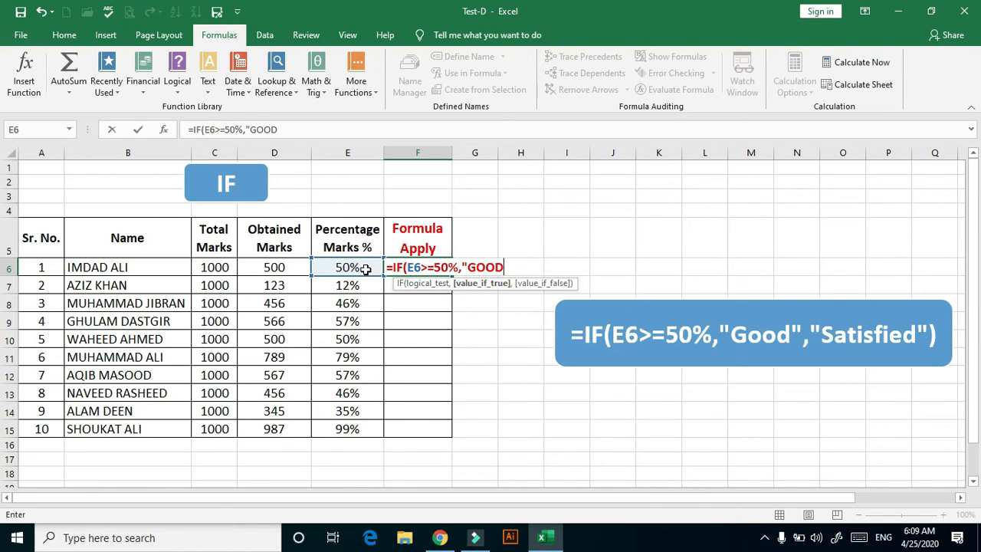
pyautogui.write('",')
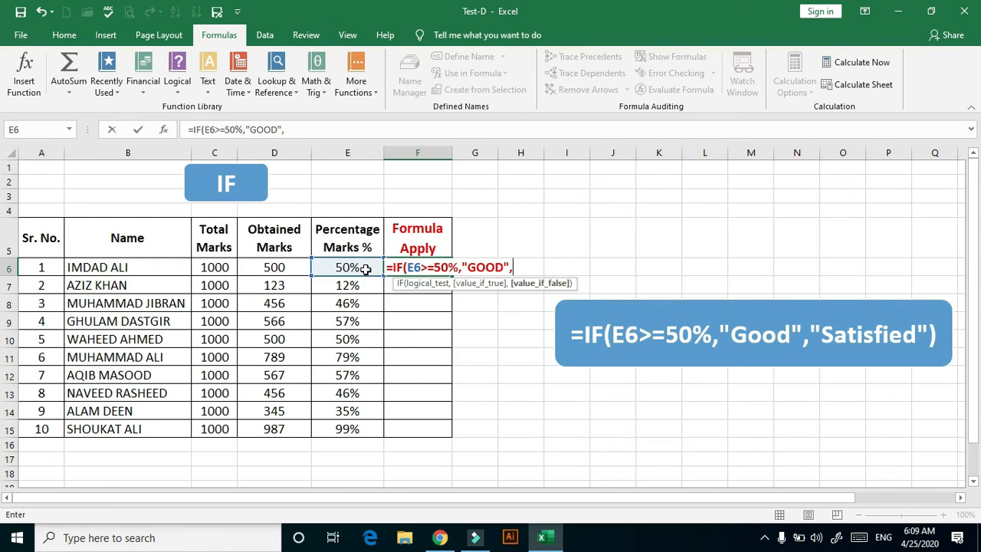
pyautogui.write('"SATISF')
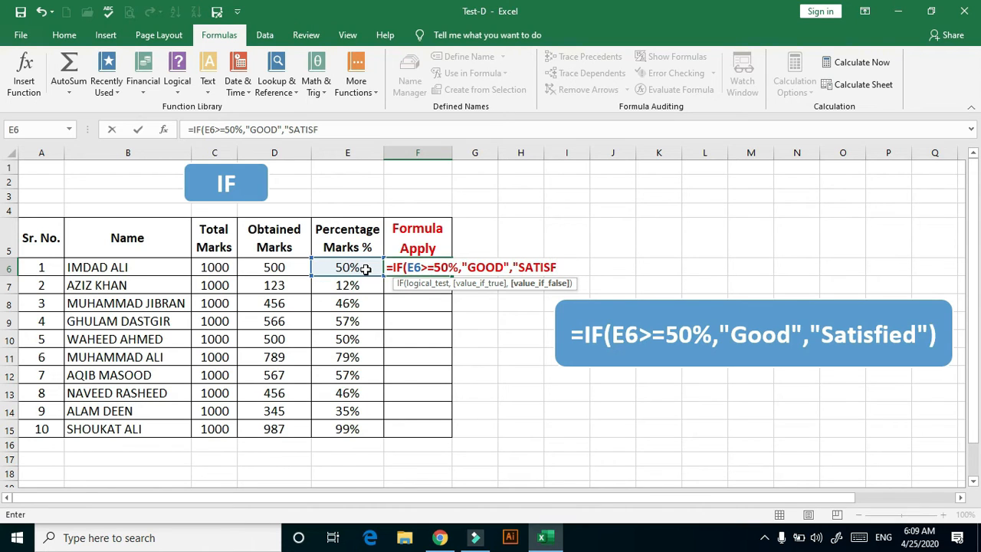
pyautogui.write('IED")')
pyautogui.press('Return')
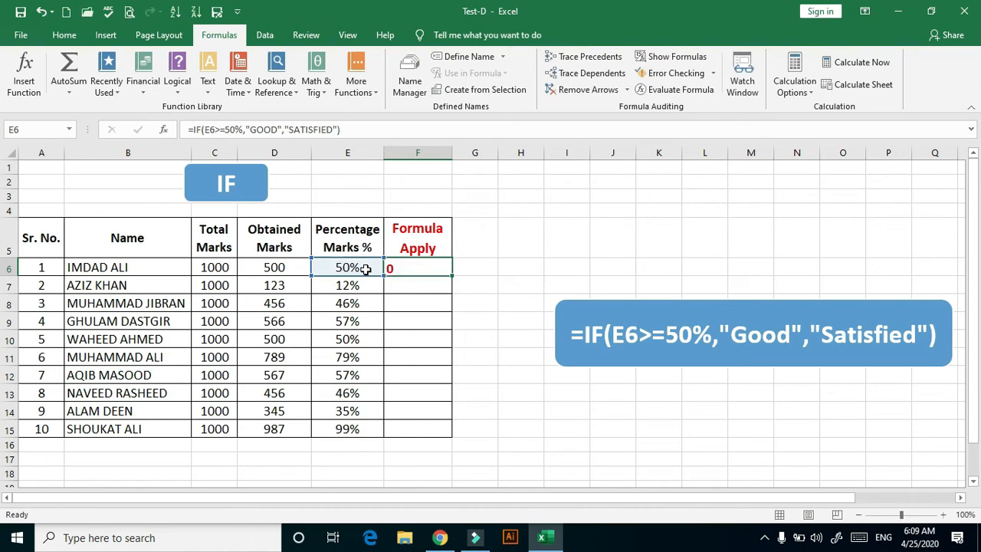
# Fill the IF formula from F6 down to F15 for all the listed students
pyautogui.click(444, 268)
pyautogui.moveTo(453, 282); pyautogui.dragTo(443, 430)
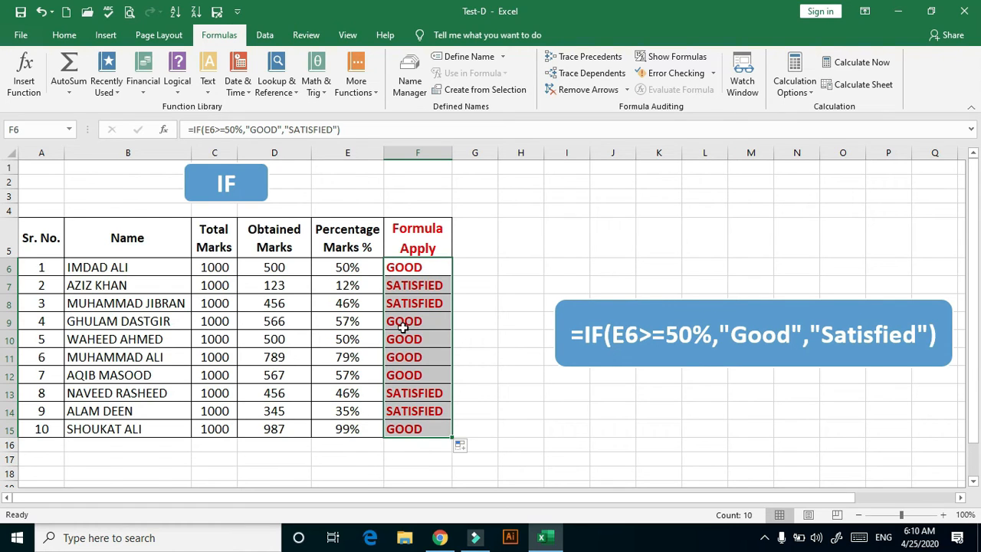
# Enter =TRIM(D9) in E9 of the TRIM sheet to remove the extra spaces from the first item name
pyautogui.hotkey('ctrl', 'pagedown')
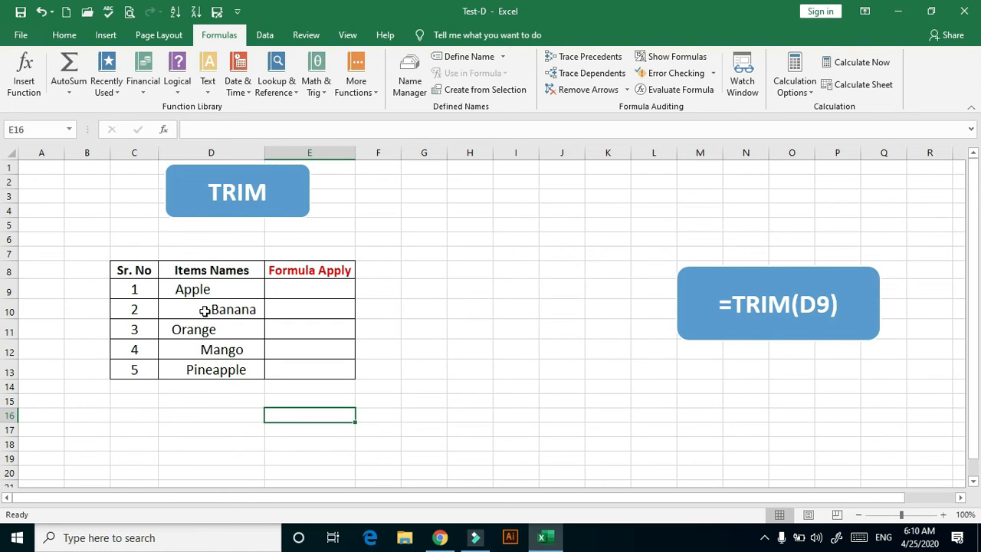
pyautogui.doubleClick(290, 289)
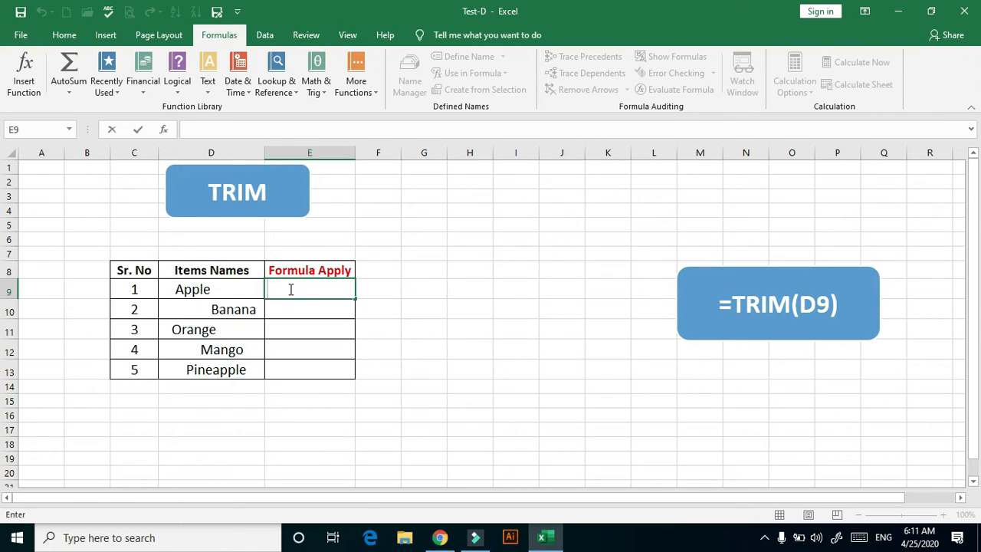
pyautogui.write('=trim')
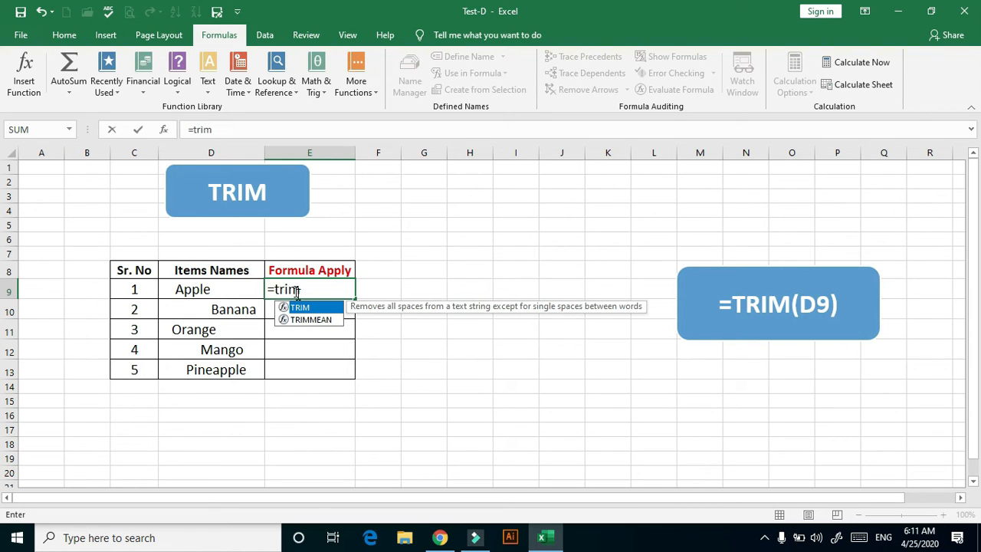
pyautogui.doubleClick(303, 310)
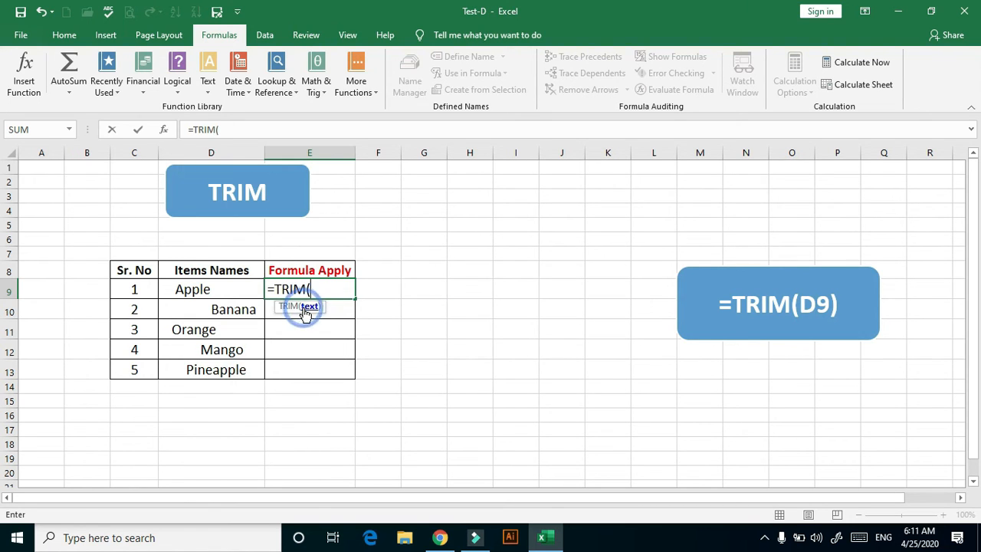
pyautogui.click(221, 287)
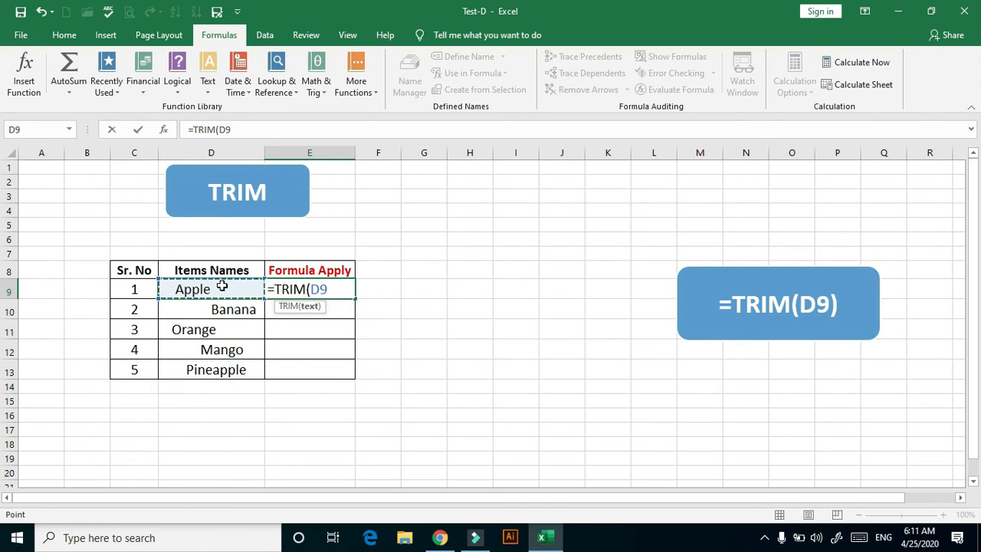
pyautogui.write(')')
pyautogui.press('Return')
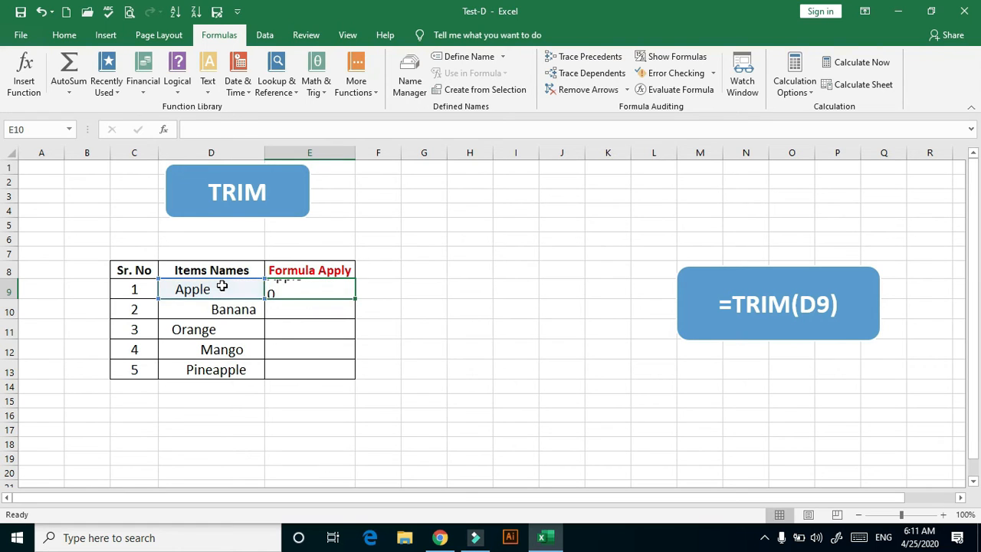
# Fill the TRIM formula from E9 down to E13 for the remaining item names
pyautogui.click(299, 288)
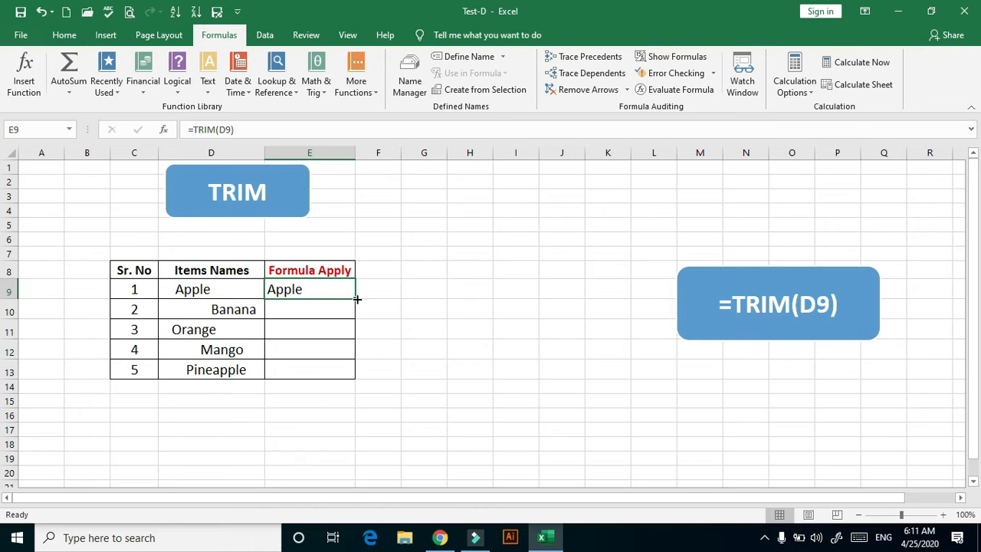
pyautogui.moveTo(356, 298); pyautogui.dragTo(349, 371)
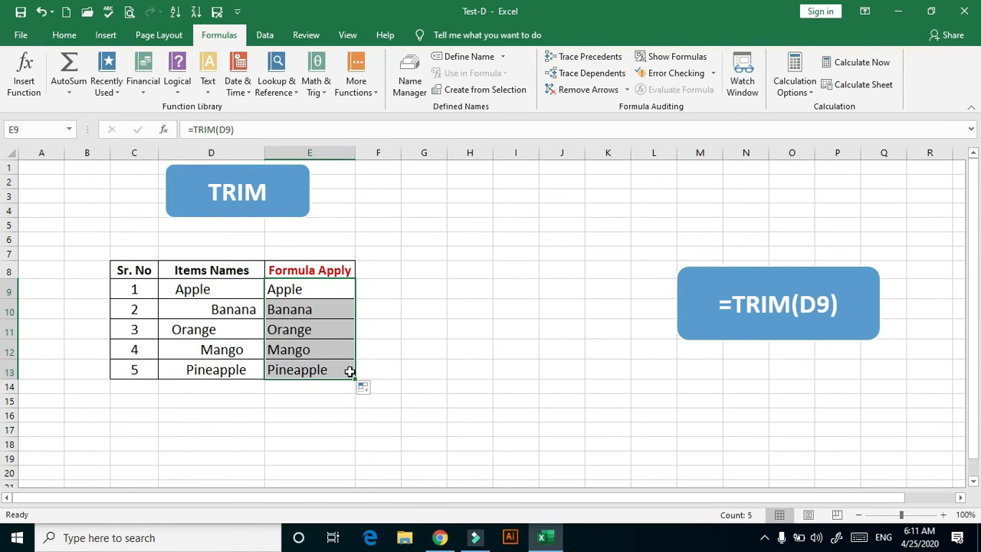
# On the LEFT - MID - RIGHT sheet, enter =LEFT(E7,4) in F7 to extract the first four characters of the item name
pyautogui.hotkey('ctrl', 'pagedown')
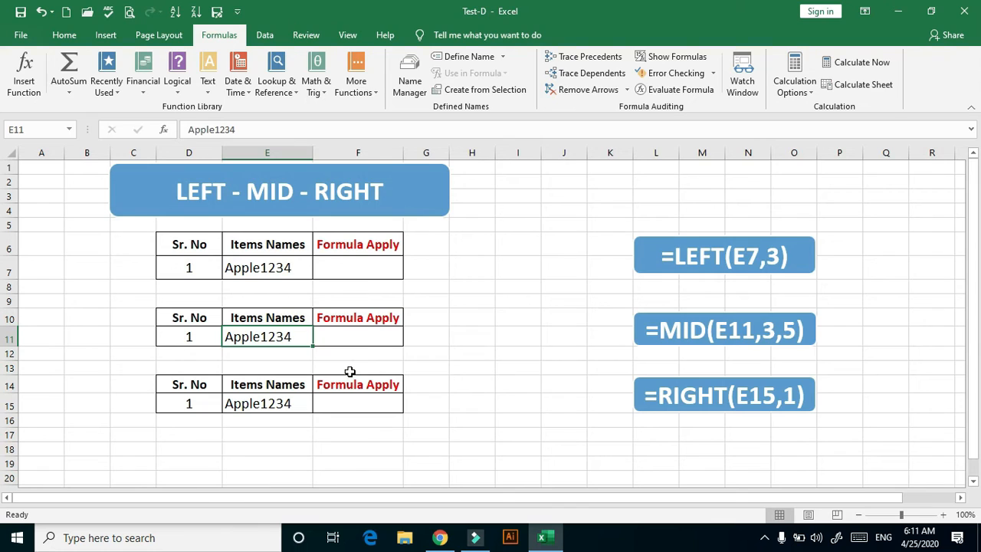
pyautogui.doubleClick(351, 266)
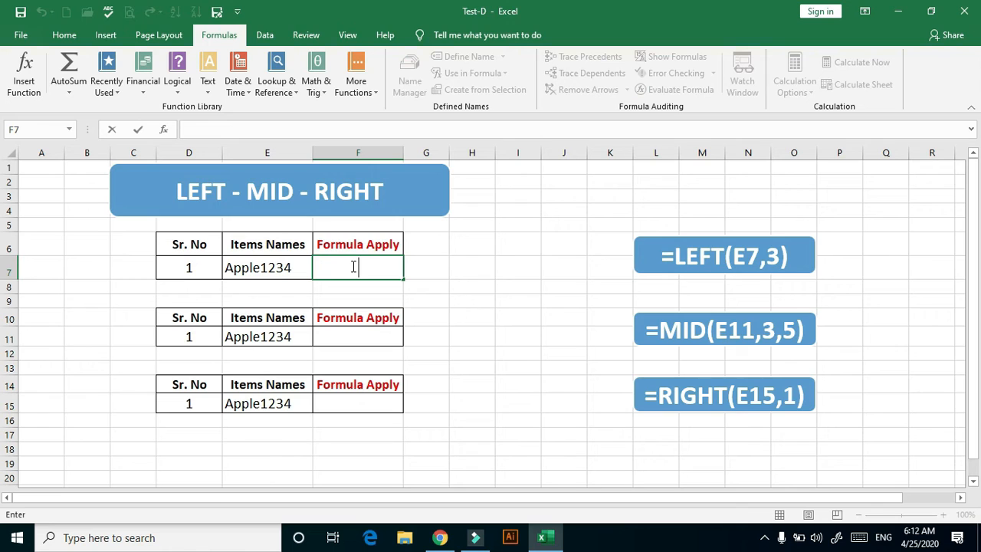
pyautogui.write('=LEF')
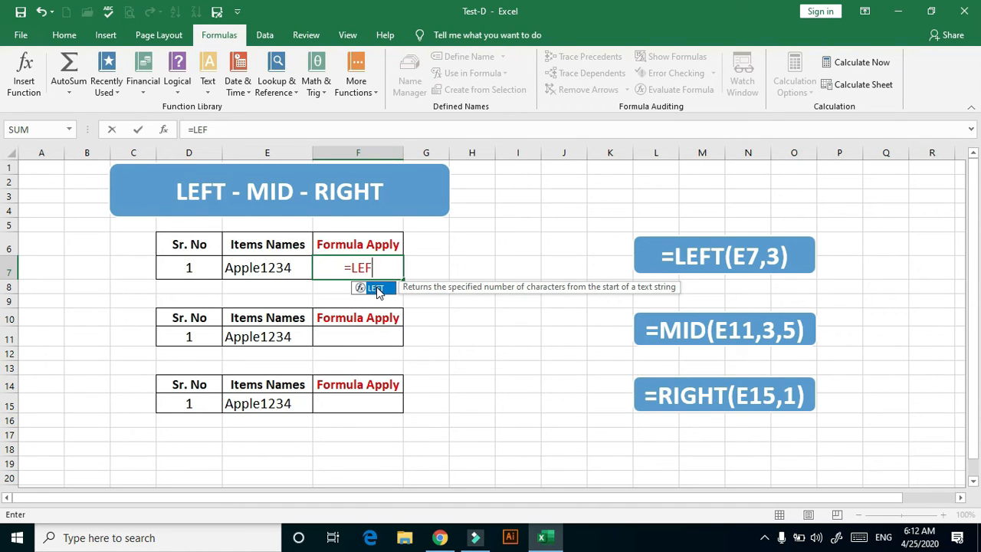
pyautogui.doubleClick(376, 287)
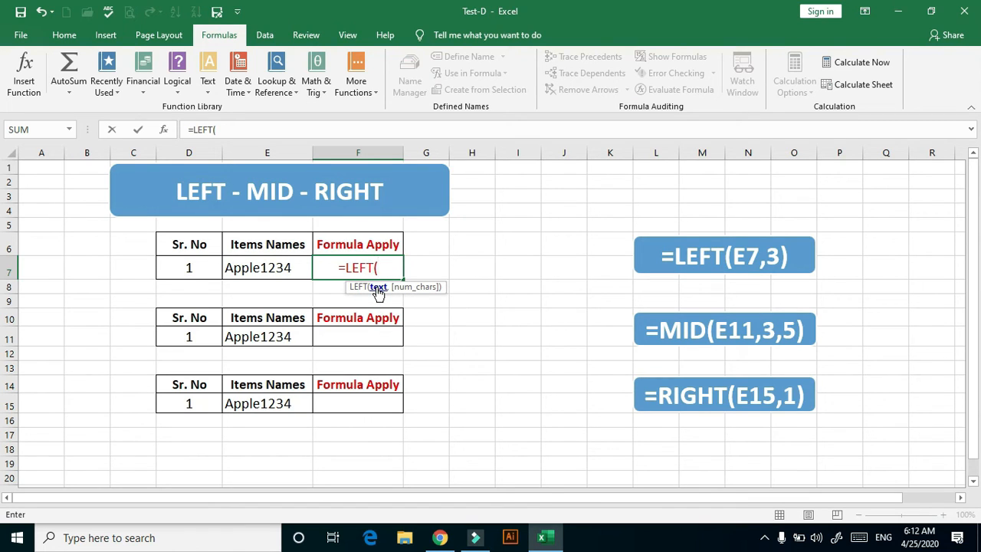
pyautogui.click(274, 267)
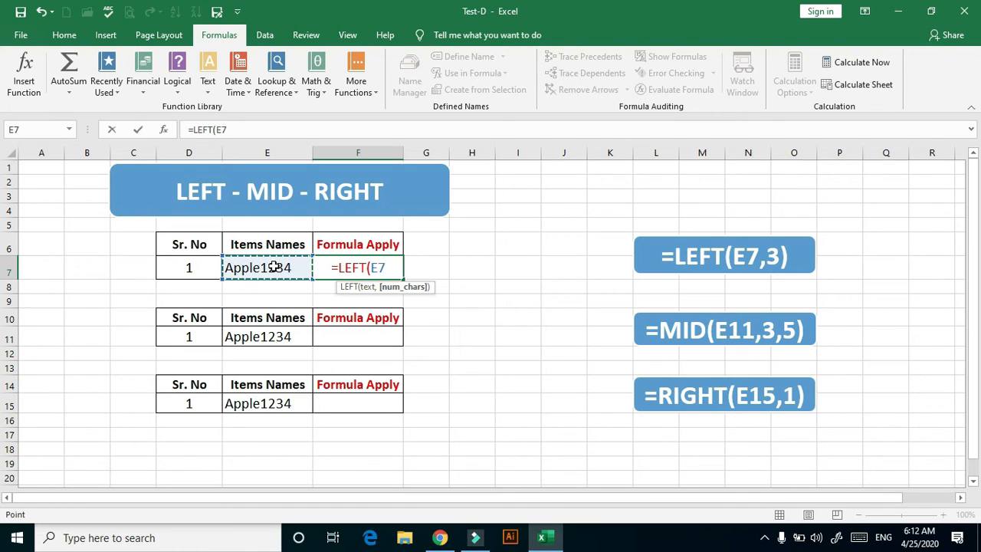
pyautogui.write(',')
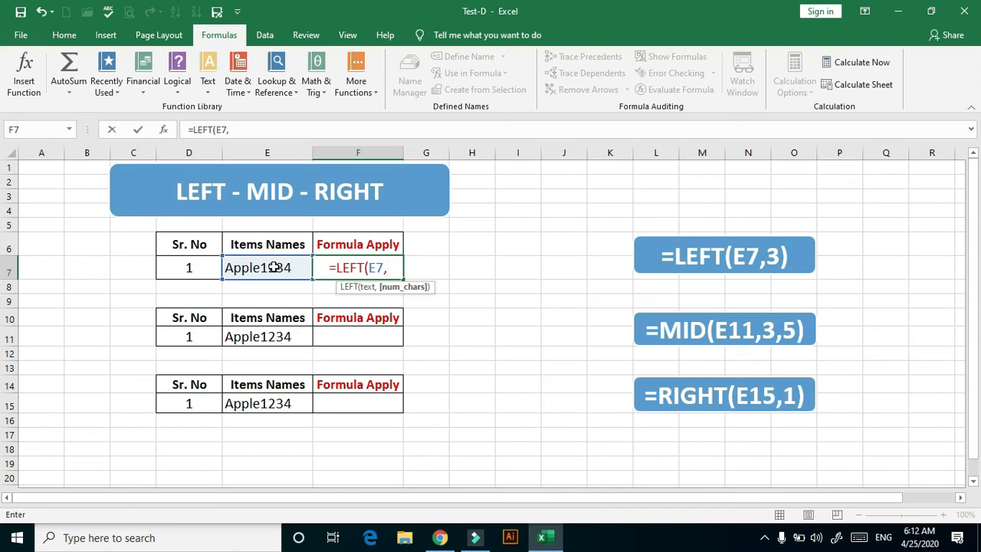
pyautogui.write('4)')
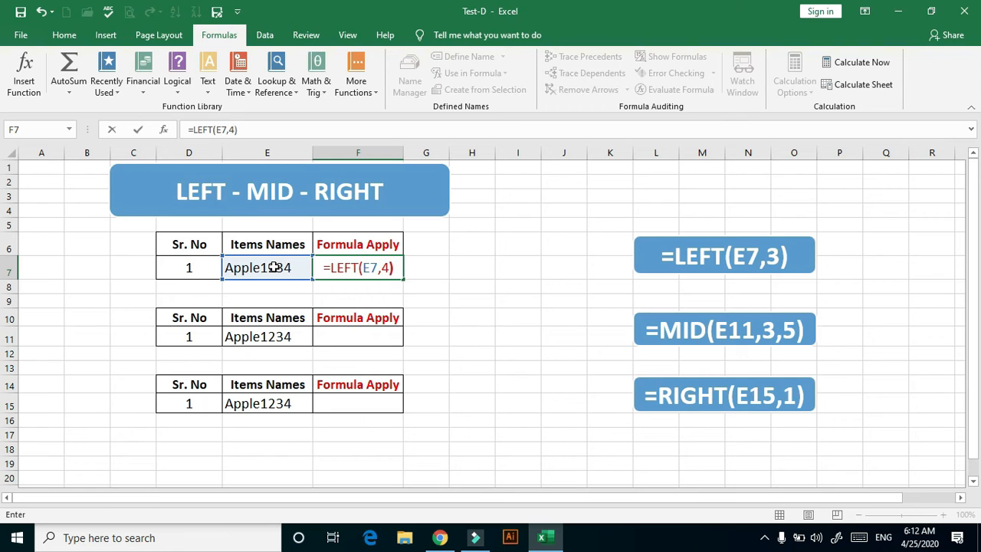
pyautogui.press('Return')
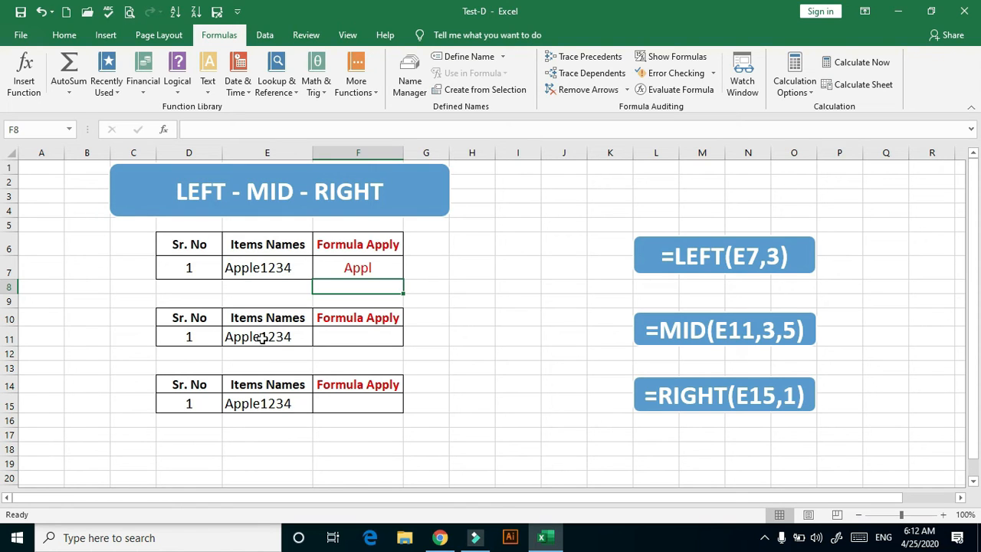
# Enter =MID(E11,3,5) in F11 to extract five characters of the item name starting at the third
pyautogui.click(347, 338)
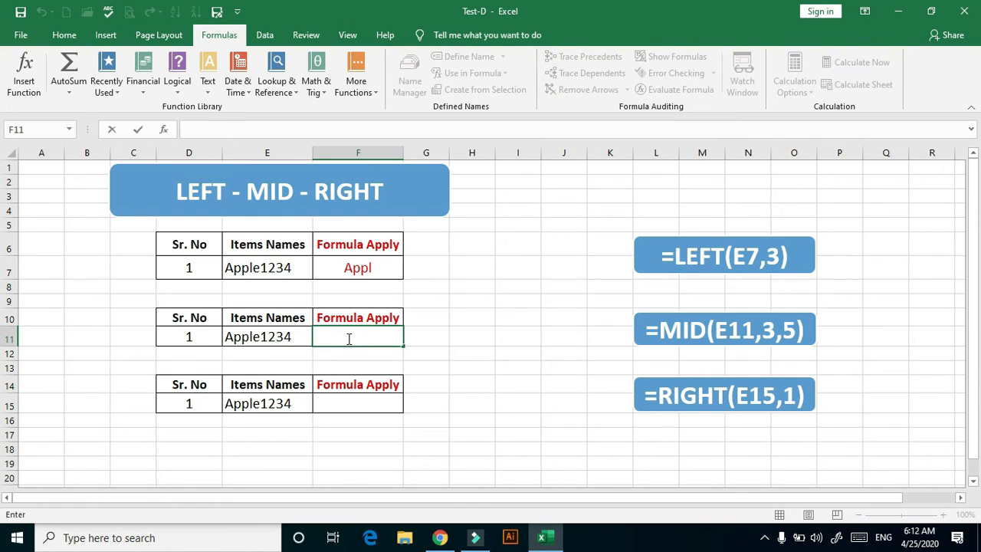
pyautogui.write('=MID')
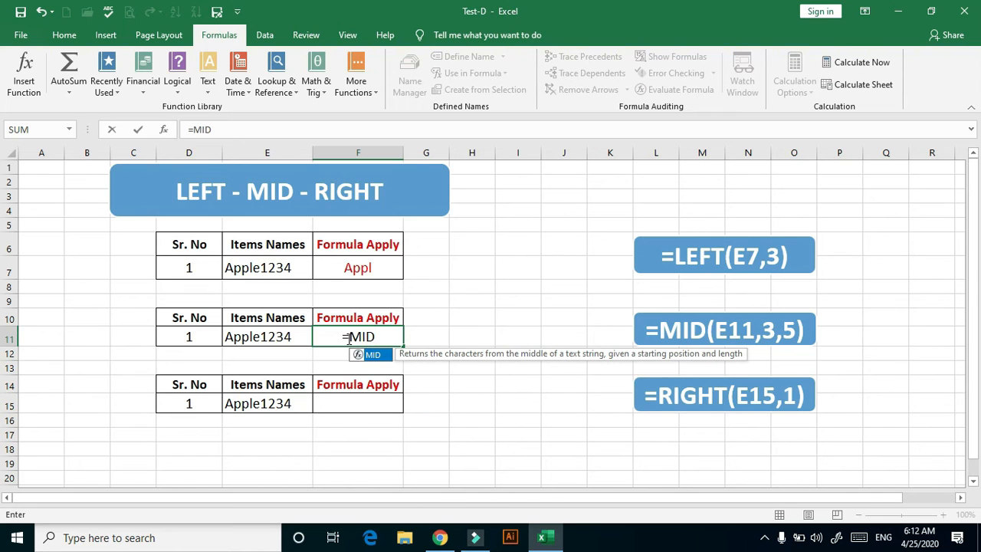
pyautogui.doubleClick(378, 357)
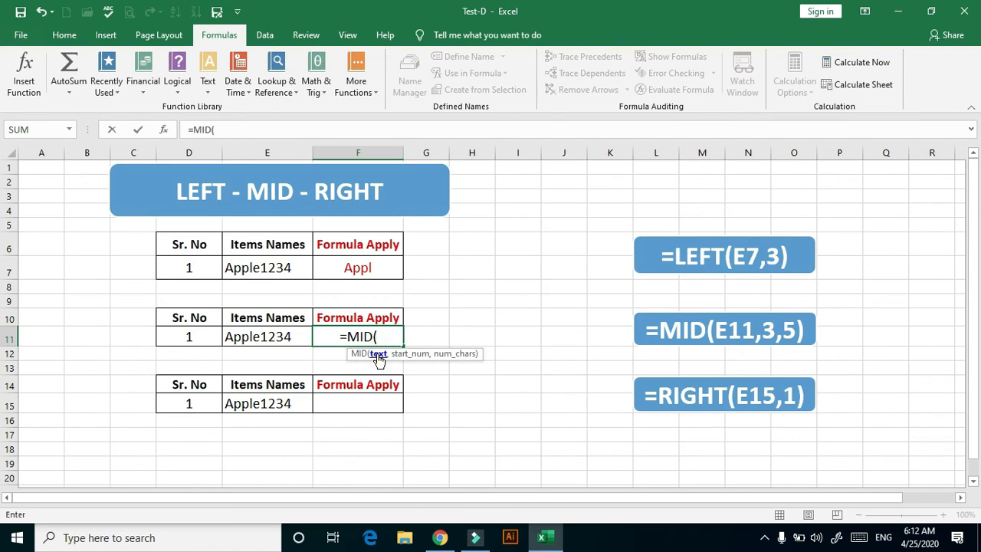
pyautogui.click(284, 337)
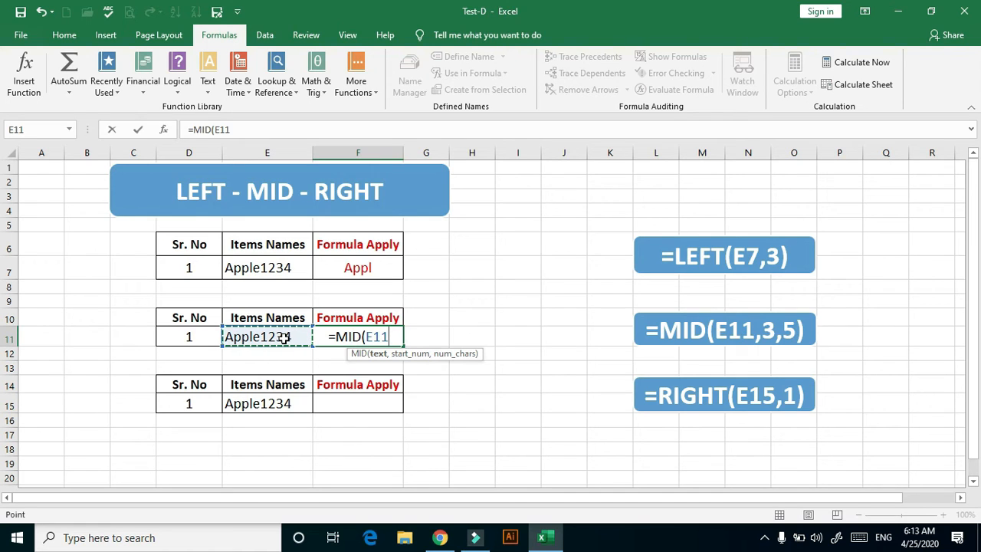
pyautogui.write(',')
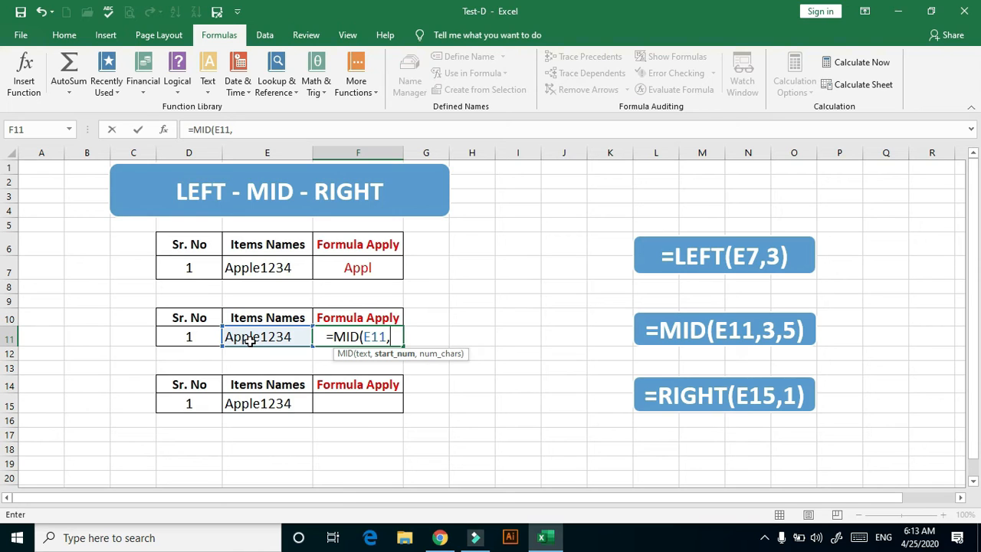
pyautogui.write('3')
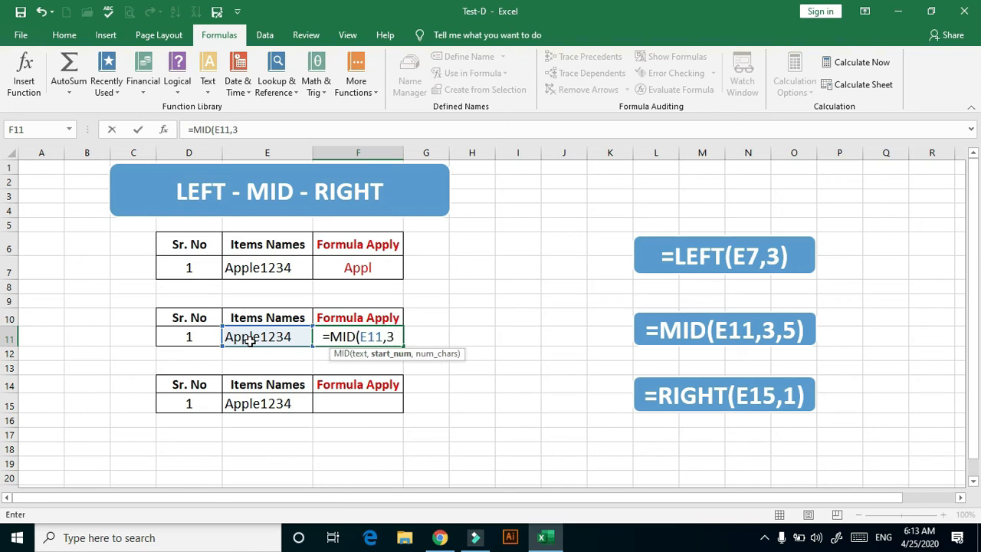
pyautogui.write(',5')
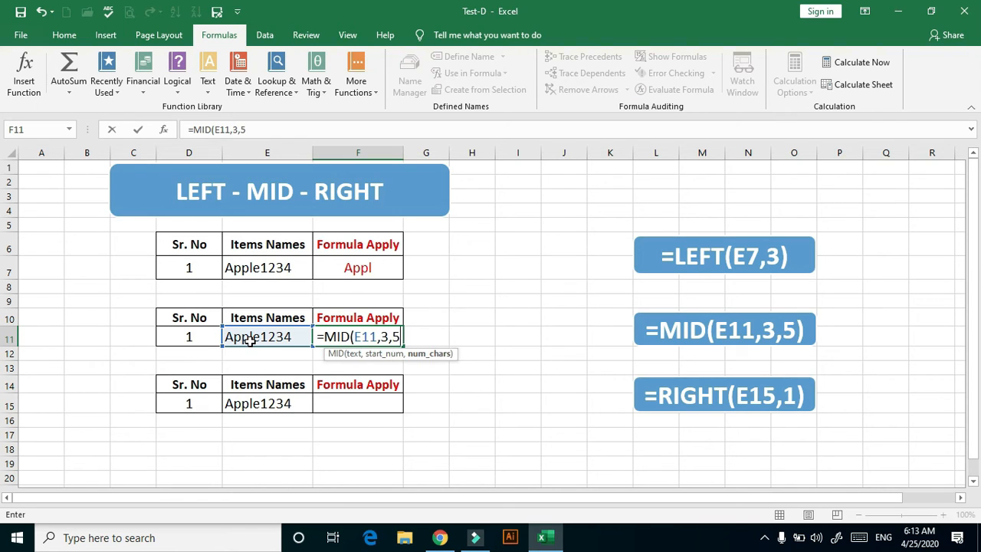
pyautogui.write(')')
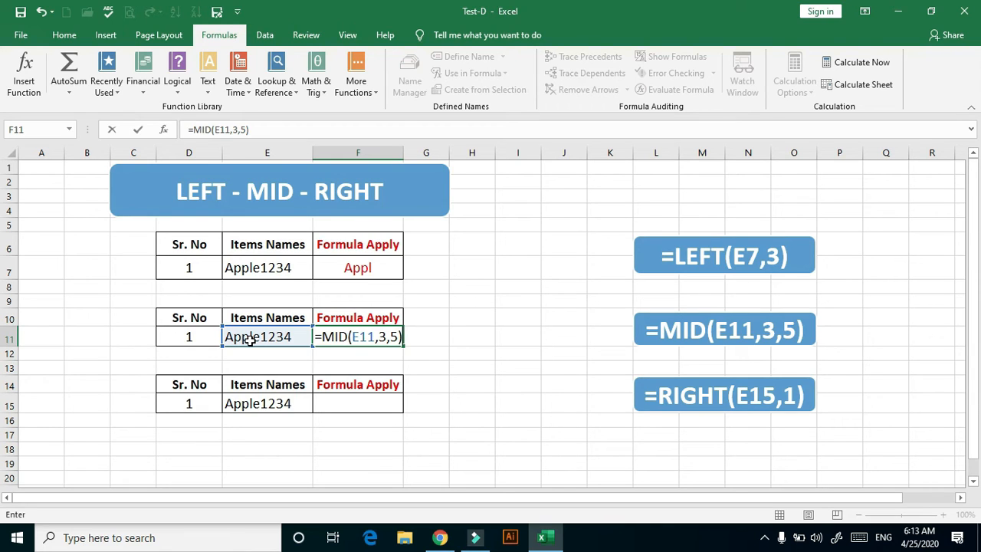
pyautogui.press('Return')
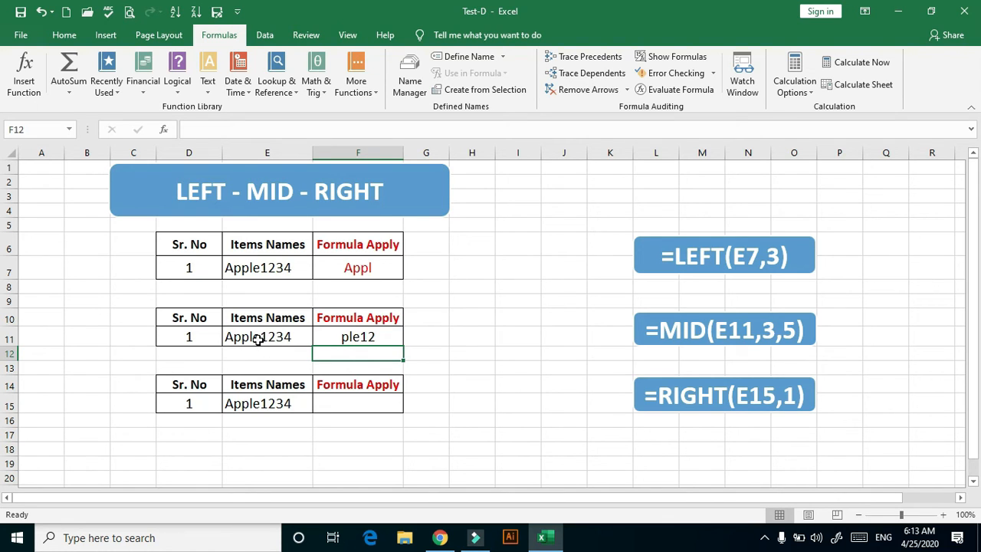
# Enter =RIGHT(E15,3) in F15 to extract the last three characters of the item name
pyautogui.doubleClick(365, 402)
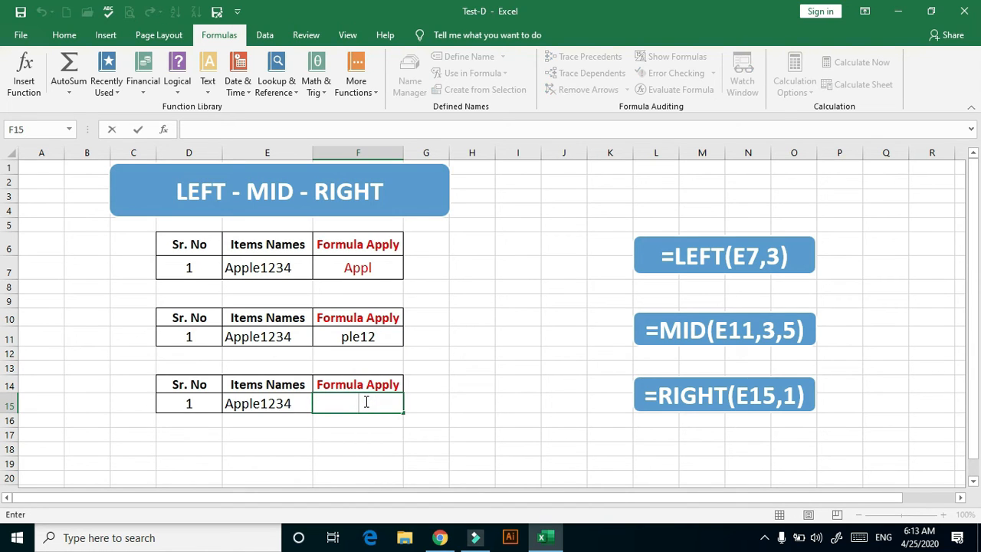
pyautogui.write('=R')
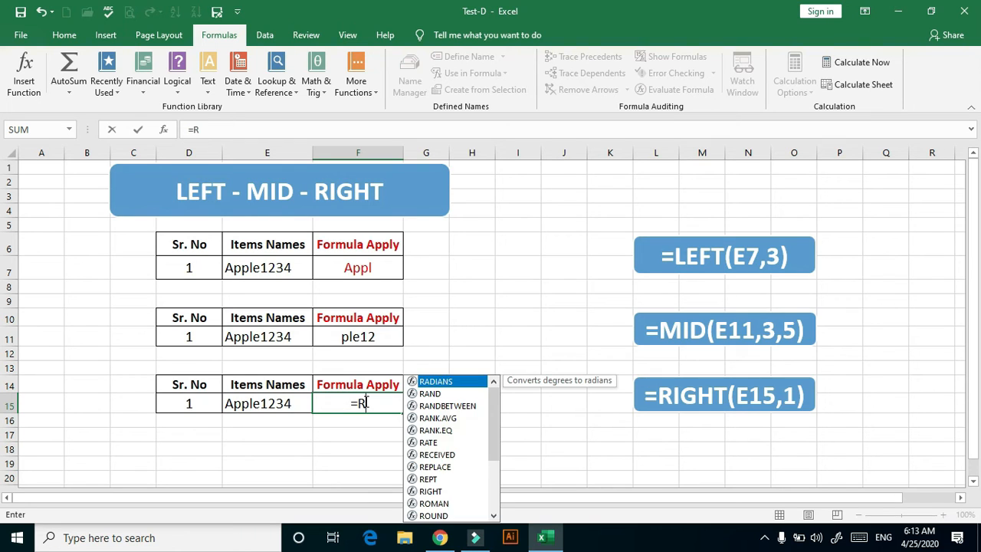
pyautogui.write('ig')
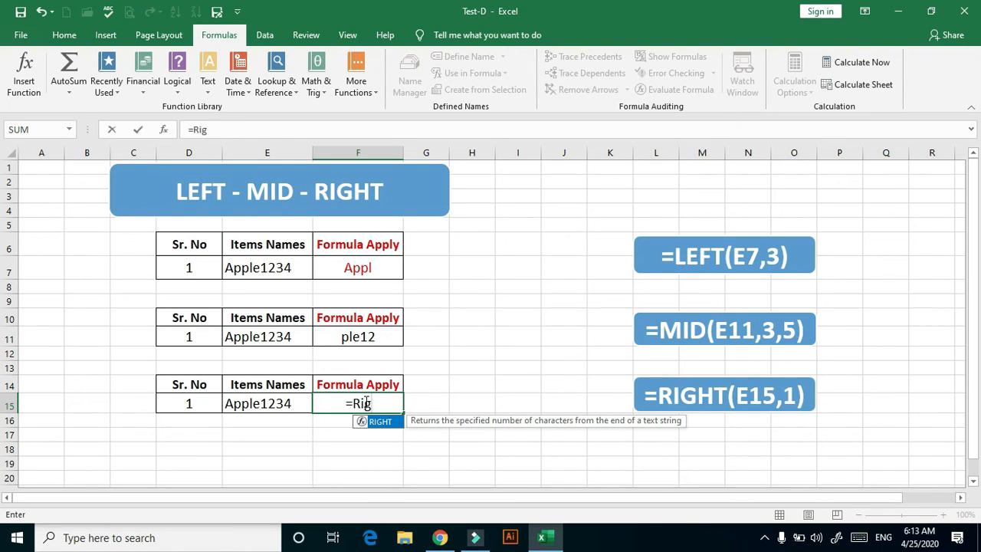
pyautogui.doubleClick(380, 422)
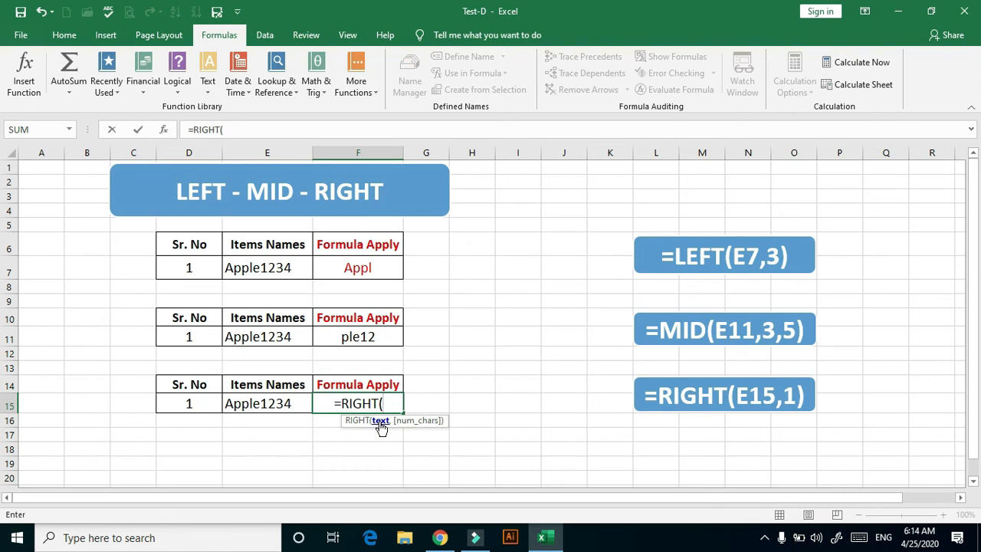
pyautogui.click(288, 404)
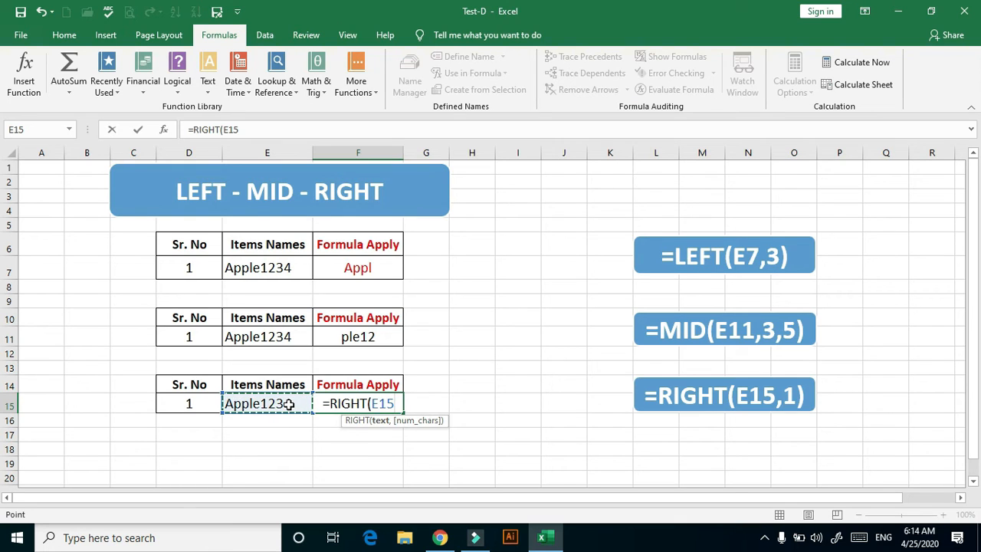
pyautogui.write(',')
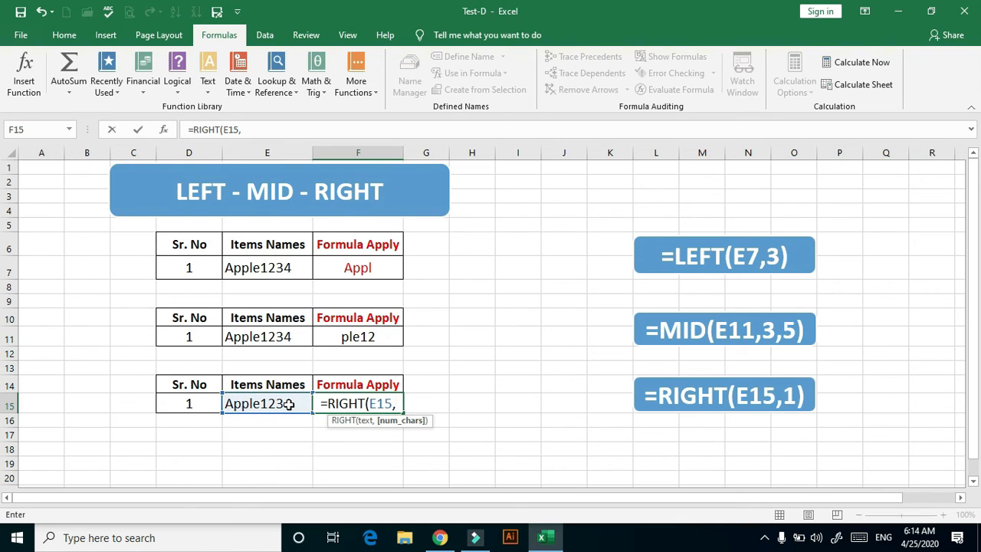
pyautogui.write('3')
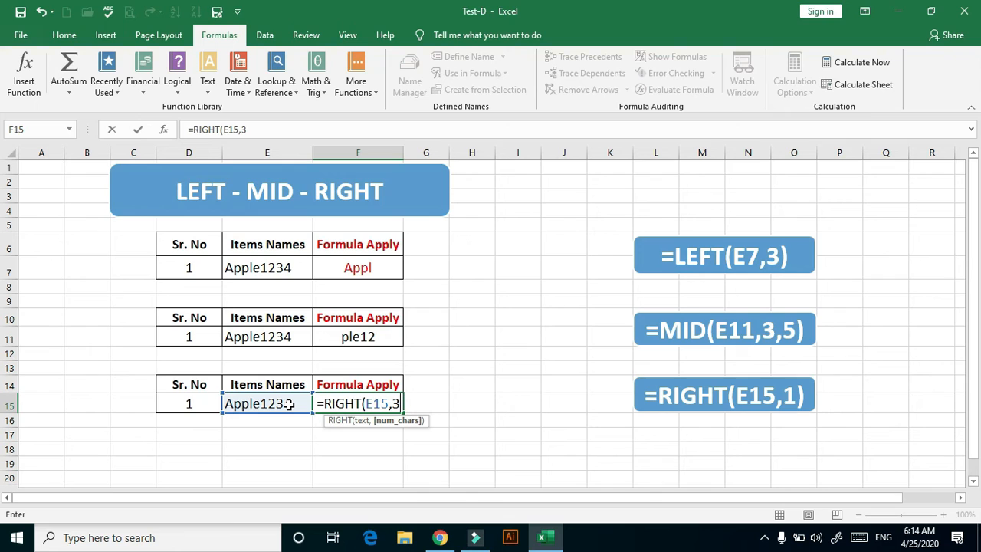
pyautogui.write(')')
pyautogui.press('Return')
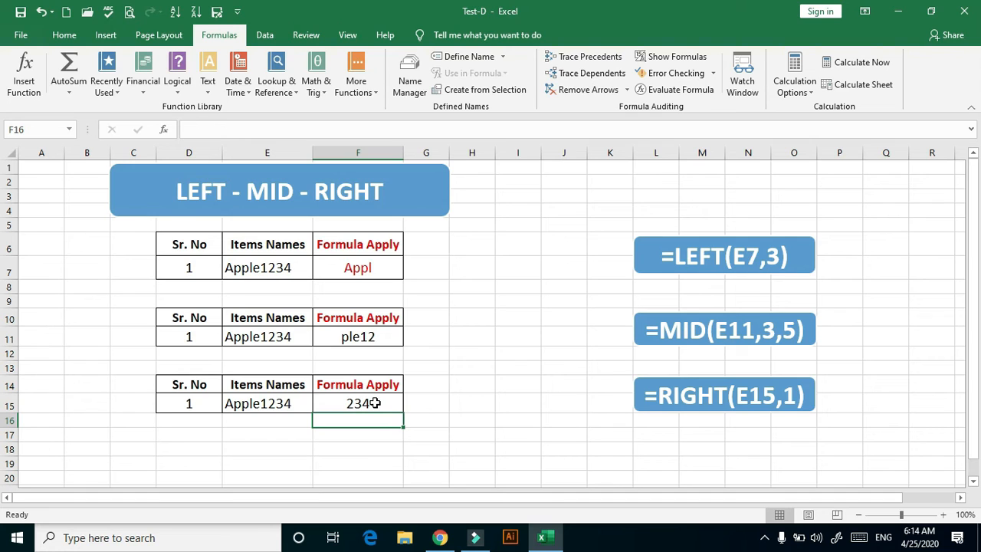
# On the SUMIF sheet, change the criteria in the two blue formula labels to ">50000" and "<50000"
pyautogui.hotkey('ctrl', 'pagedown')
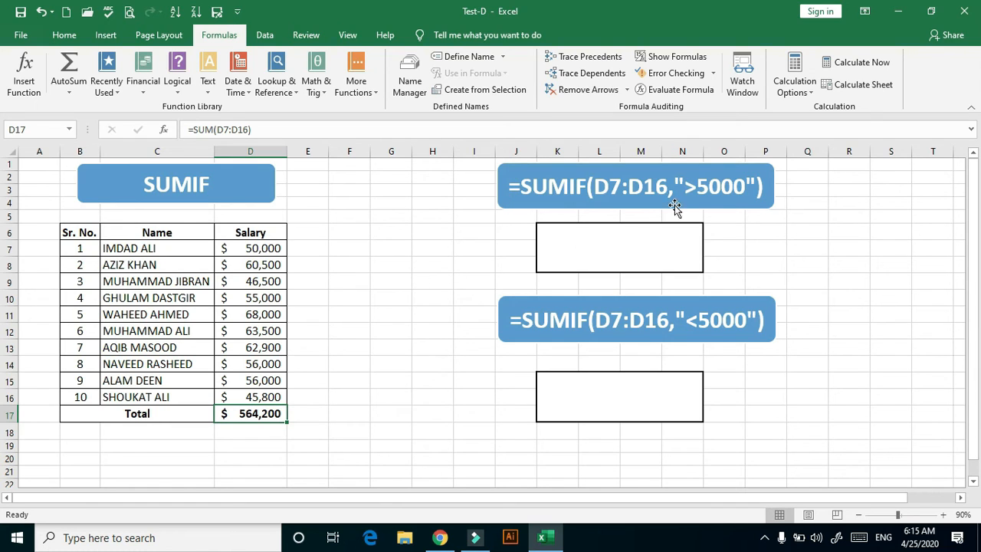
pyautogui.click(723, 184)
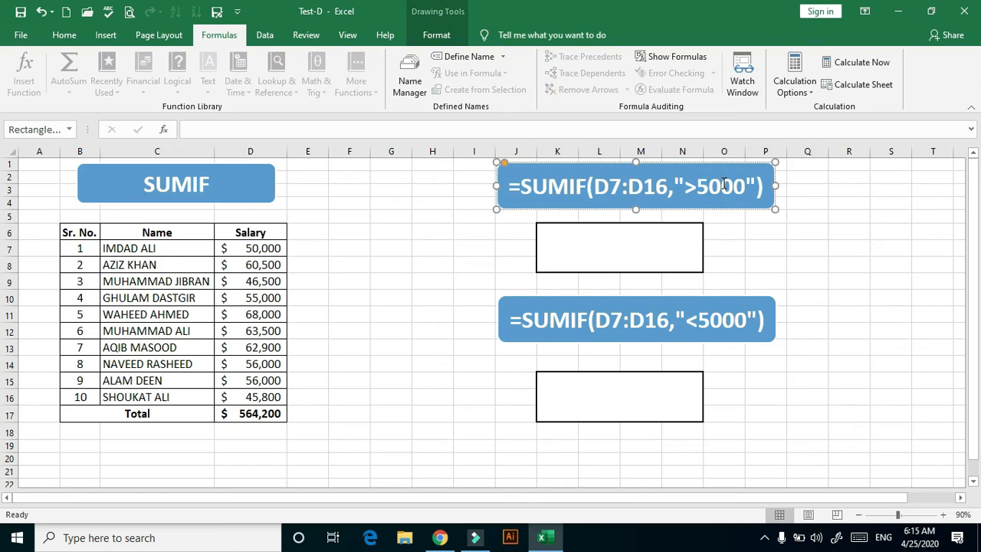
pyautogui.write('0')
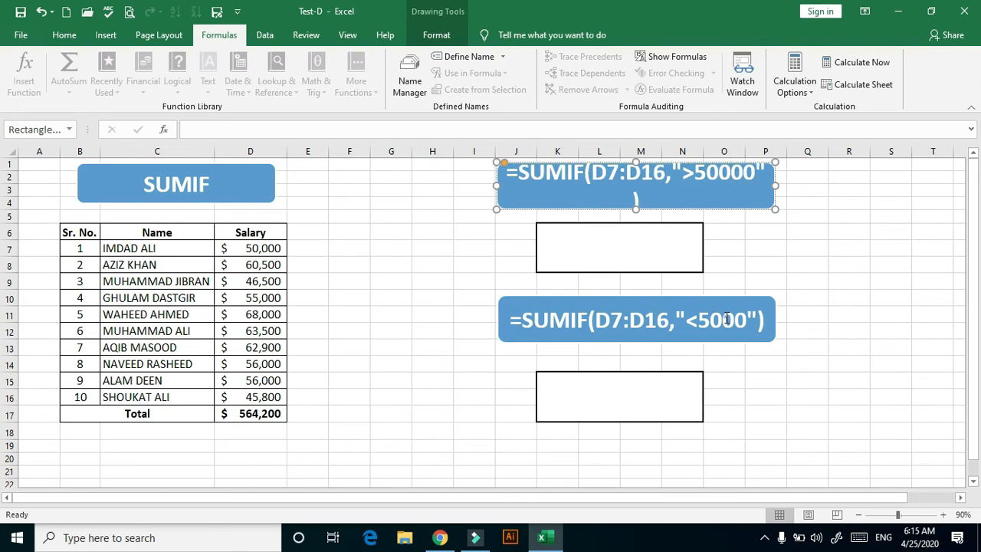
pyautogui.click(726, 318)
pyautogui.write('0')
pyautogui.click(740, 384)
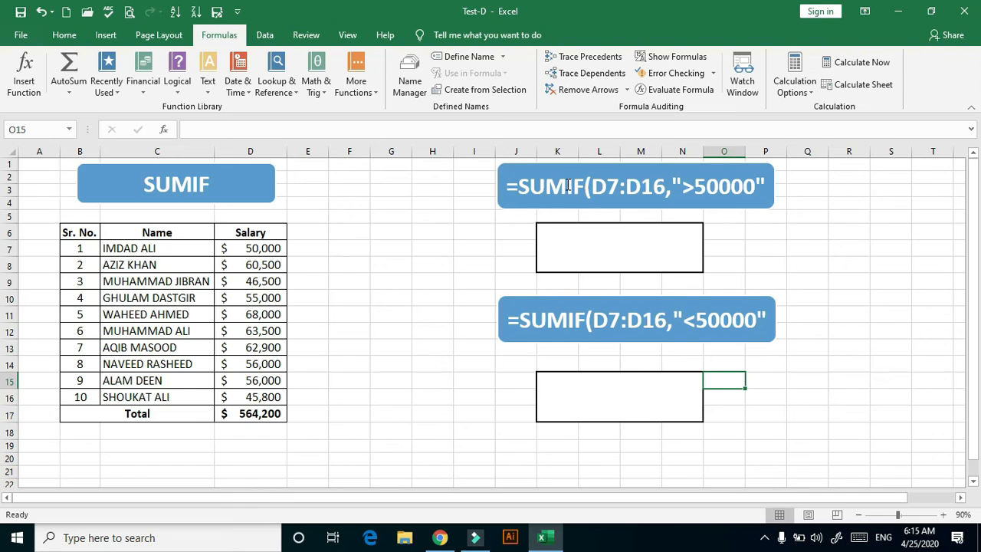
# Enter =SUMIF(D7:D16,">50000") in K6 to add up the salaries above 50000
pyautogui.click(588, 240)
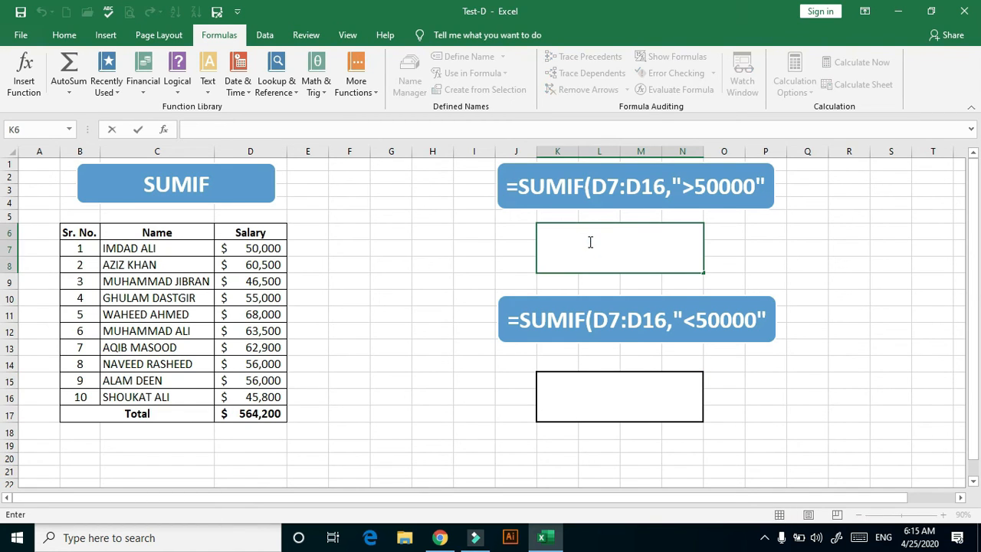
pyautogui.write('=sum')
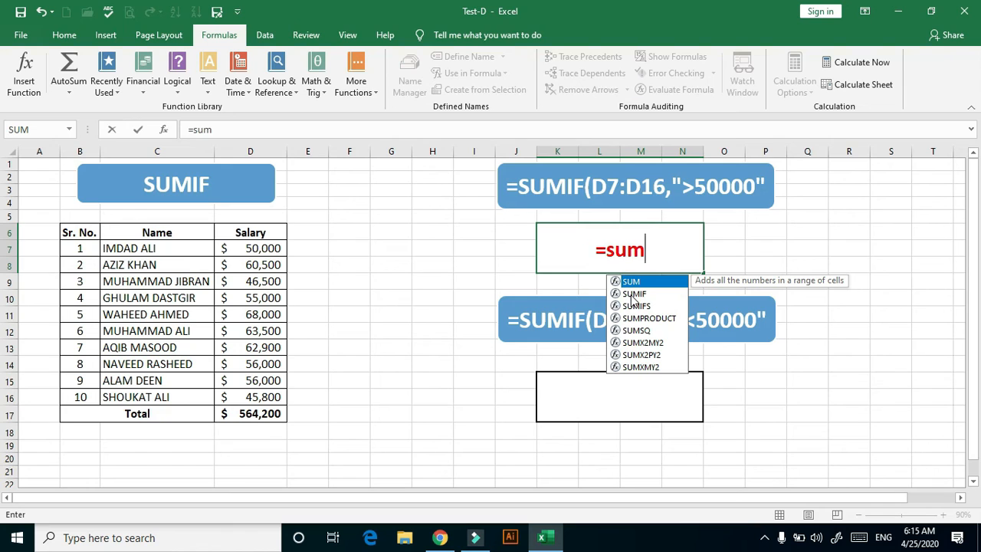
pyautogui.doubleClick(631, 295)
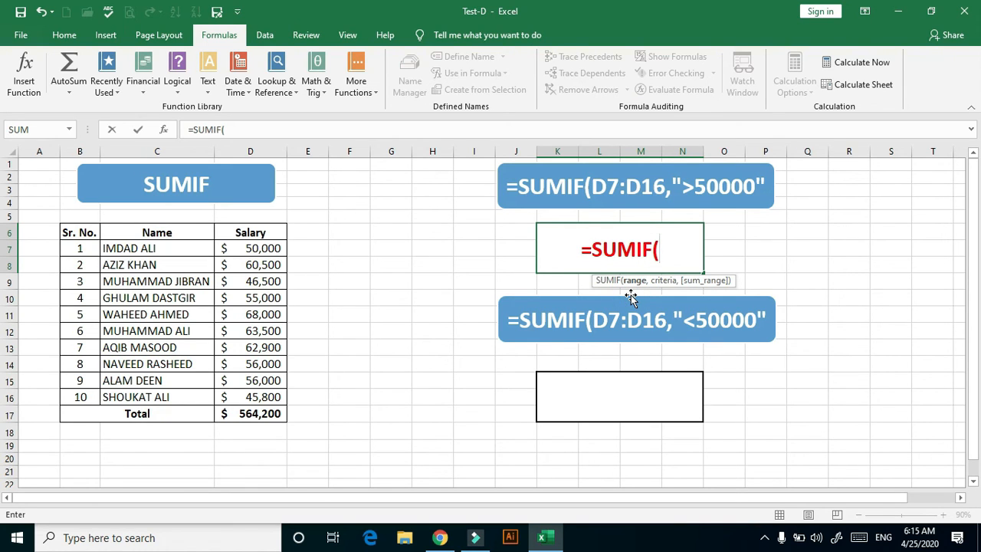
pyautogui.click(268, 249)
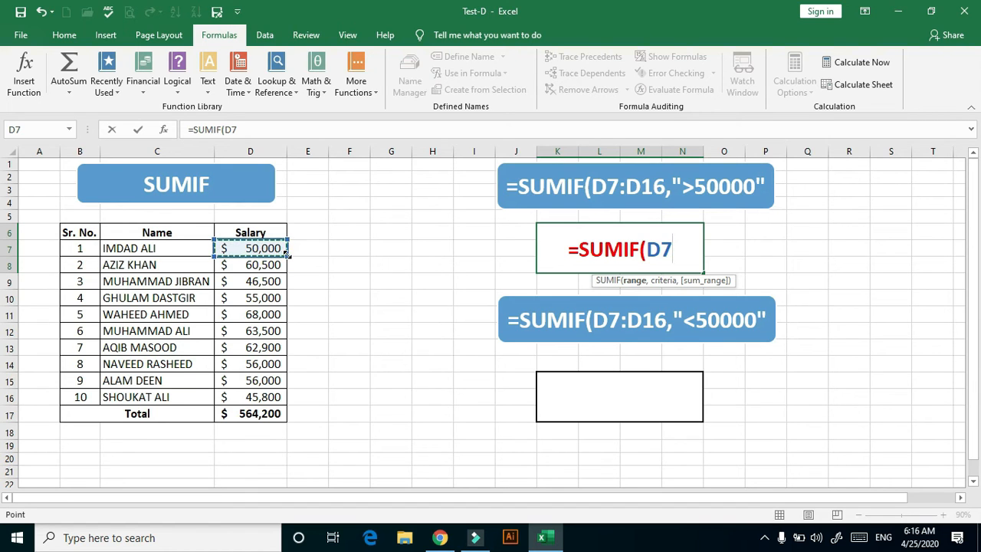
pyautogui.moveTo(287, 253); pyautogui.dragTo(272, 406)
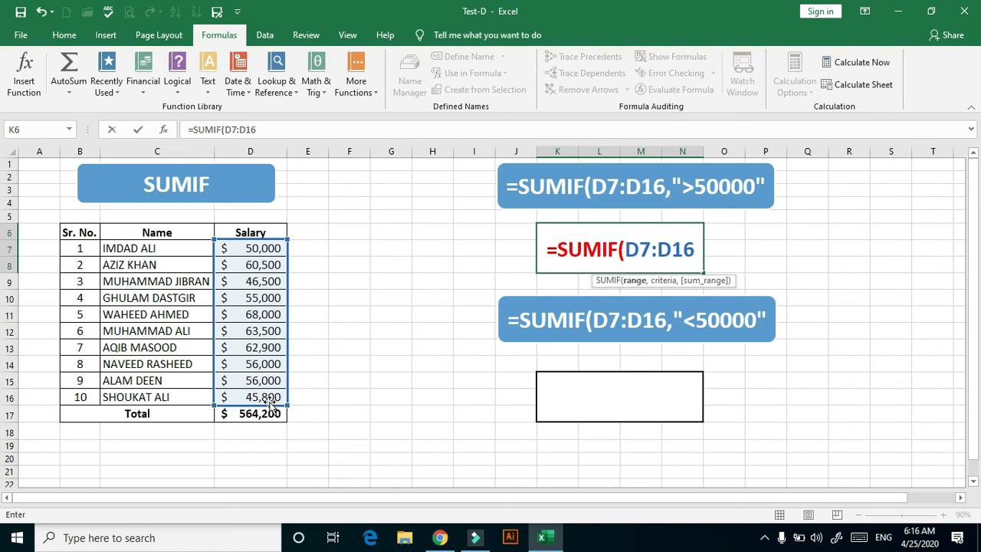
pyautogui.write(',')
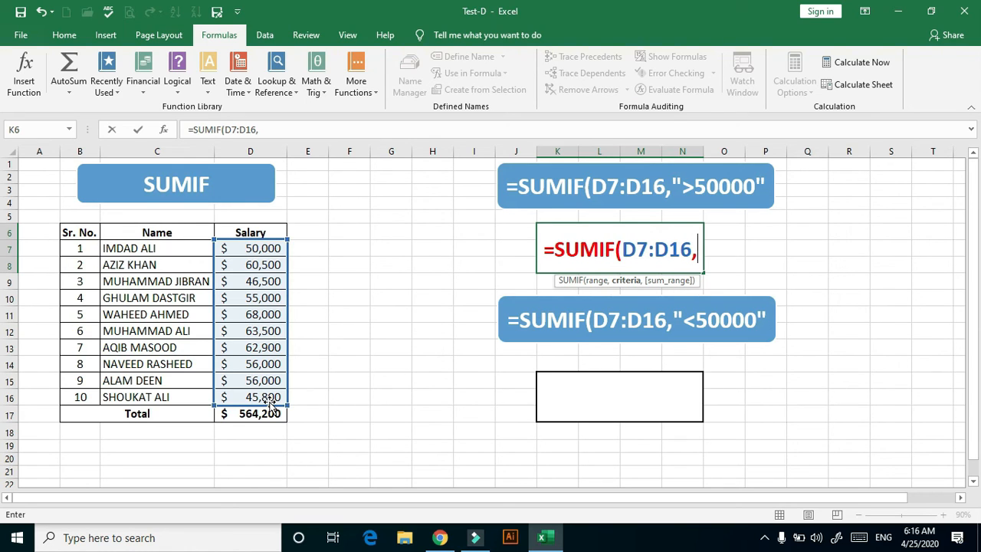
pyautogui.write('"')
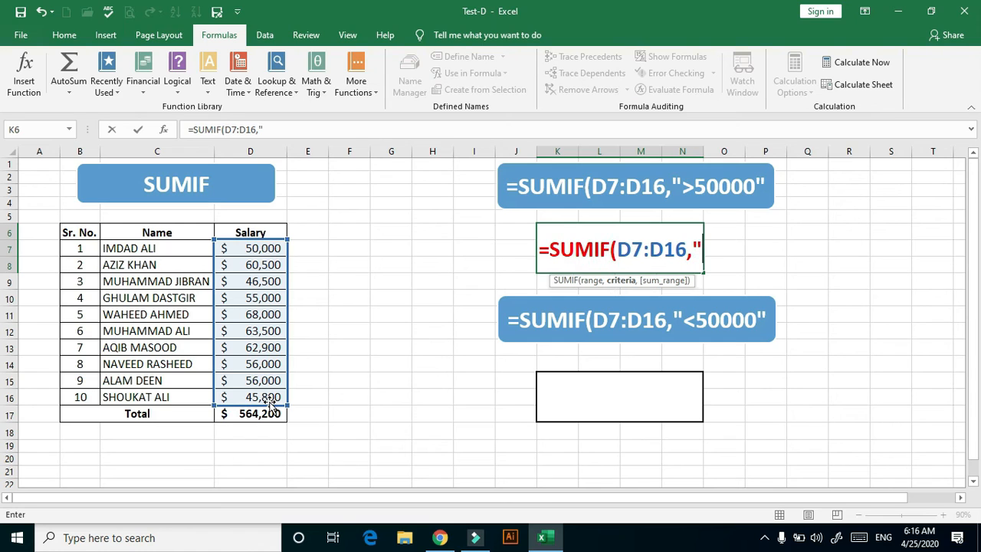
pyautogui.write('.')
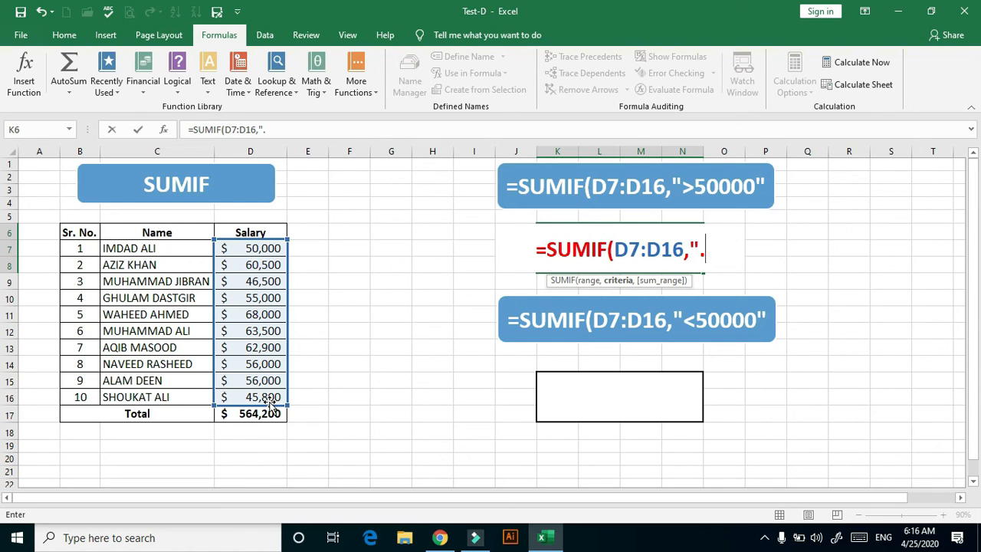
pyautogui.press('BackSpace')
pyautogui.write('>')
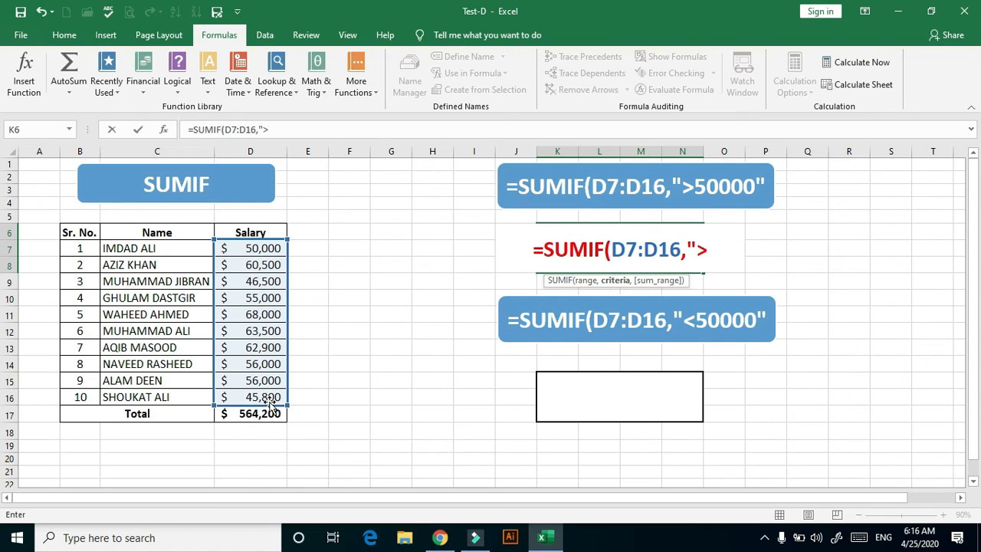
pyautogui.write('50000')
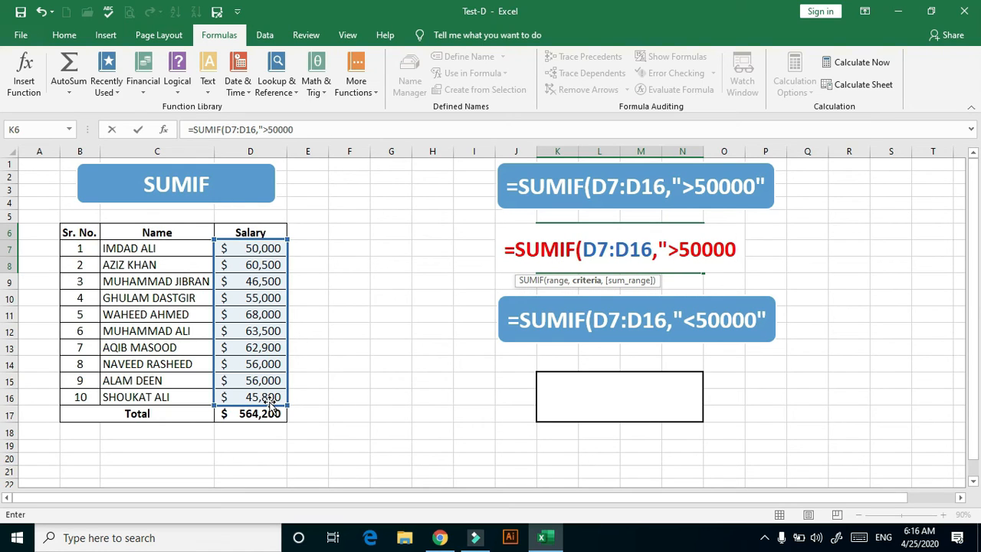
pyautogui.write('"')
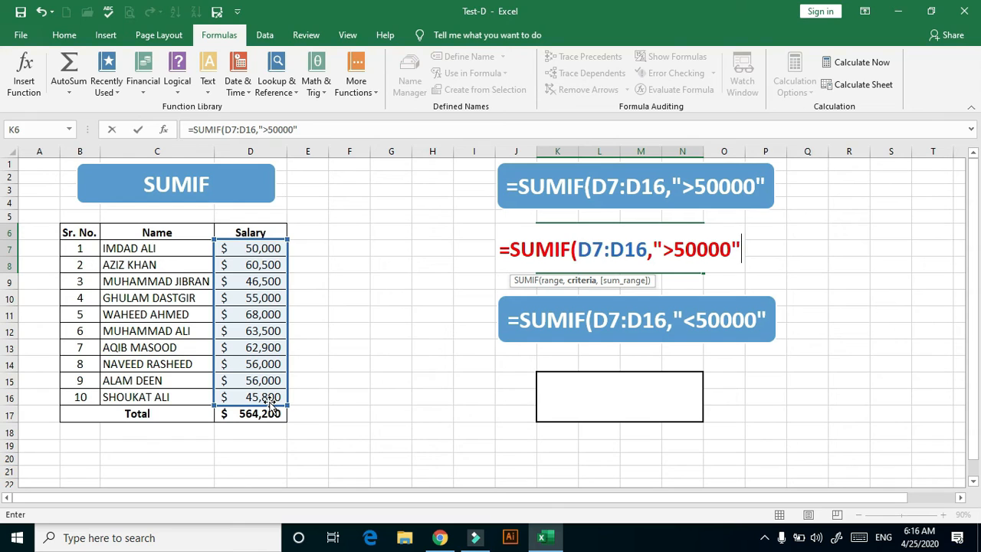
pyautogui.write(')')
pyautogui.press('Return')
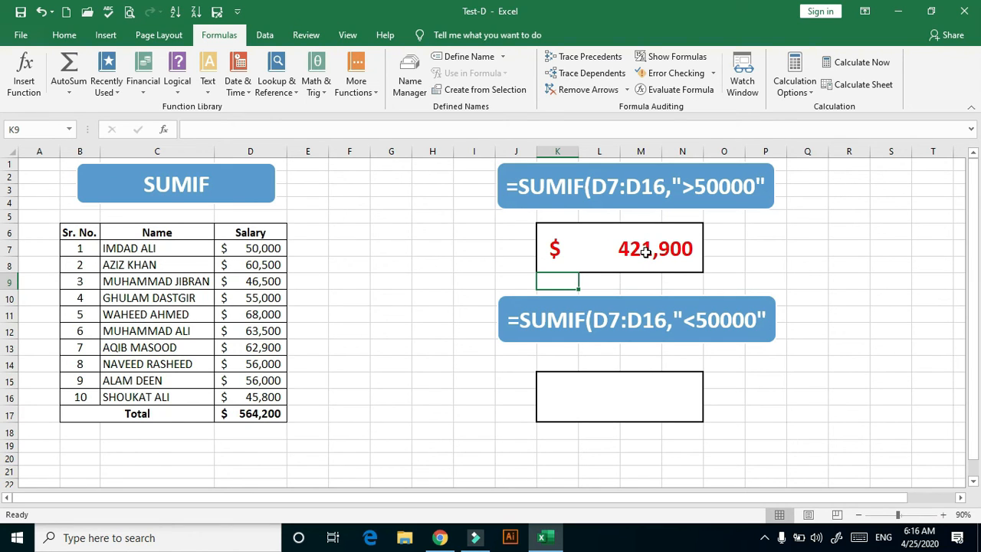
# Enter =SUMIF(D7:D16,"<50000") in K15 to add up the salaries below 50000
pyautogui.click(602, 397)
pyautogui.write('=s')
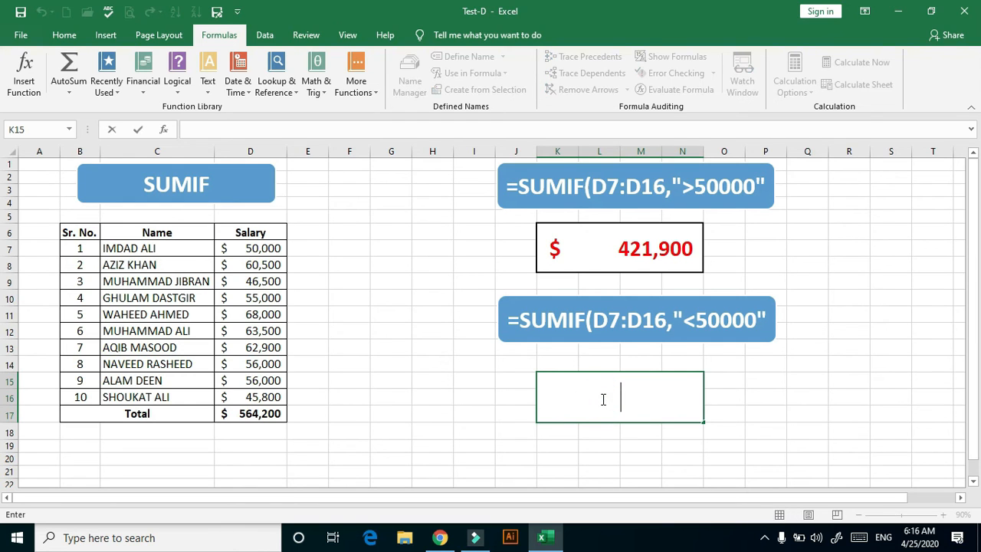
pyautogui.write('um')
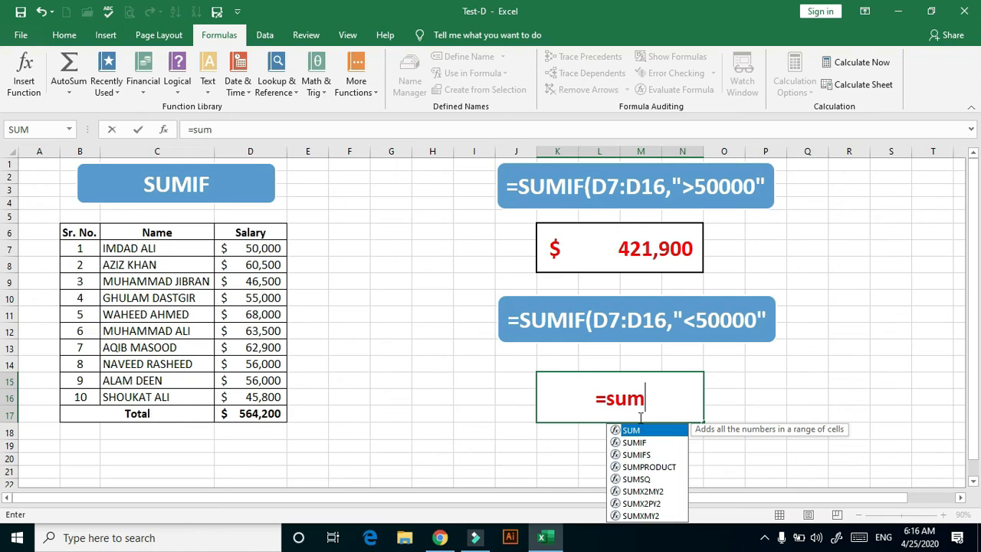
pyautogui.doubleClick(637, 442)
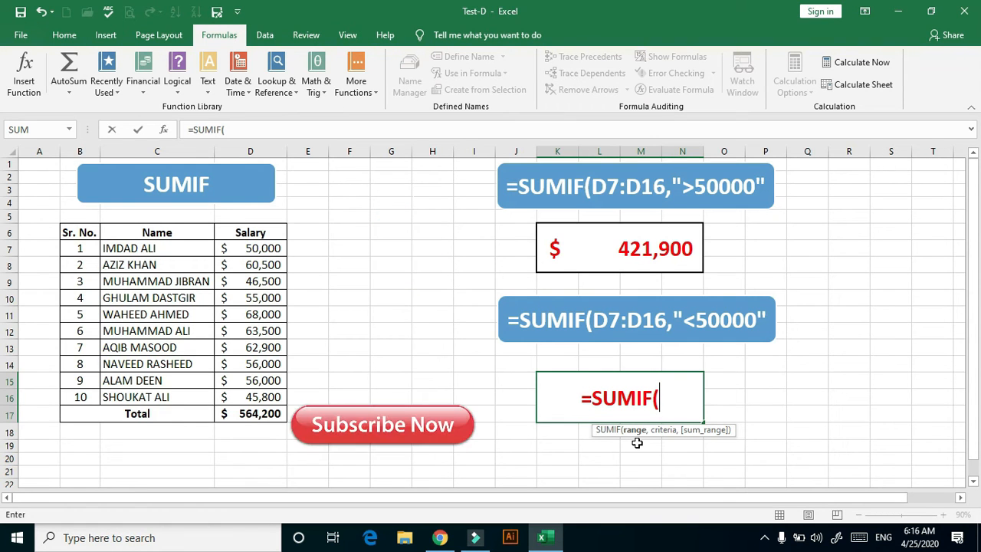
pyautogui.click(271, 248)
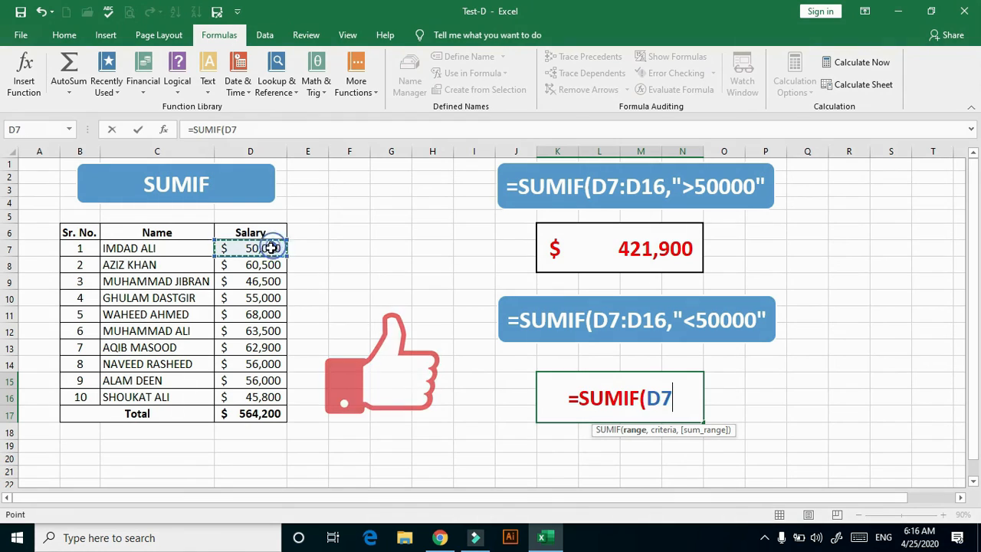
pyautogui.moveTo(272, 248); pyautogui.dragTo(266, 406)
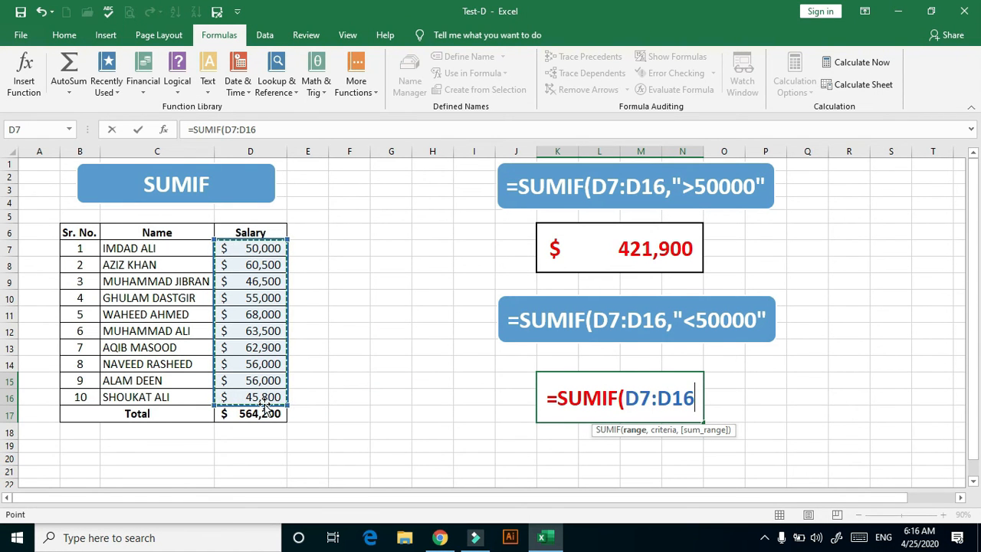
pyautogui.write(',')
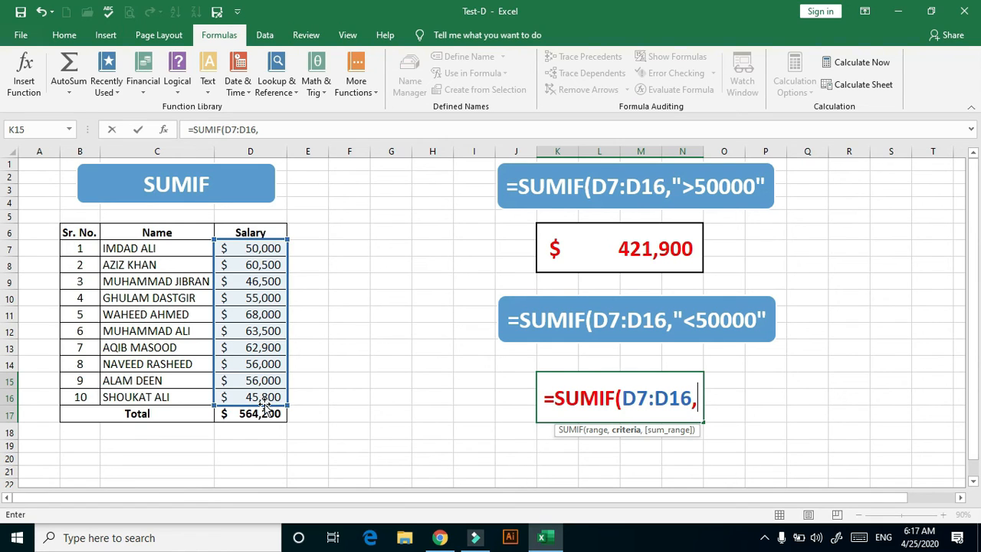
pyautogui.write('"')
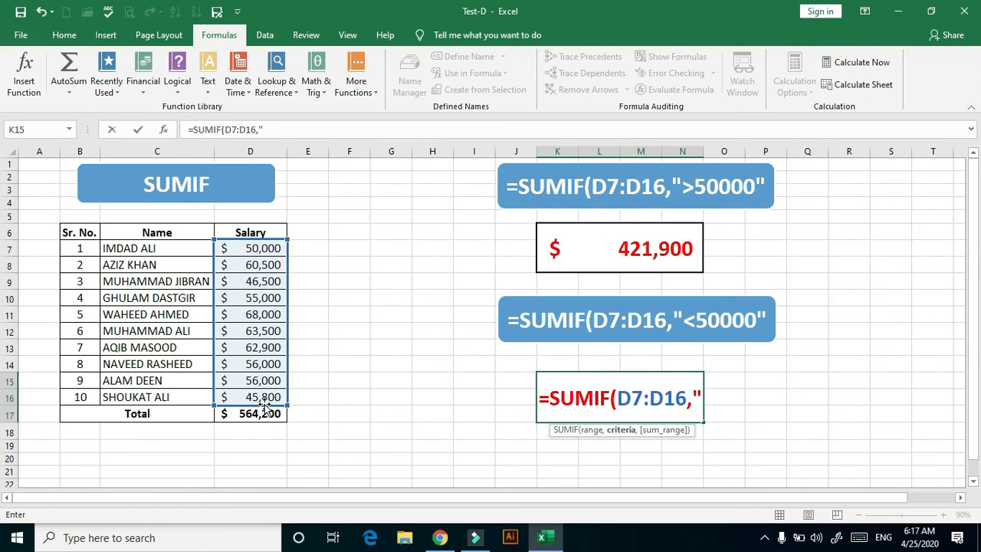
pyautogui.write('<')
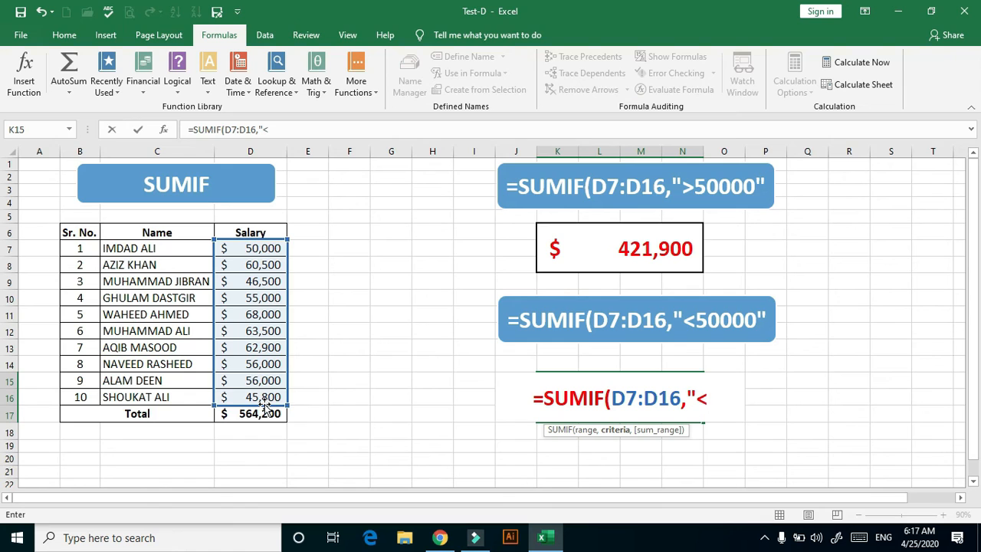
pyautogui.write('50000')
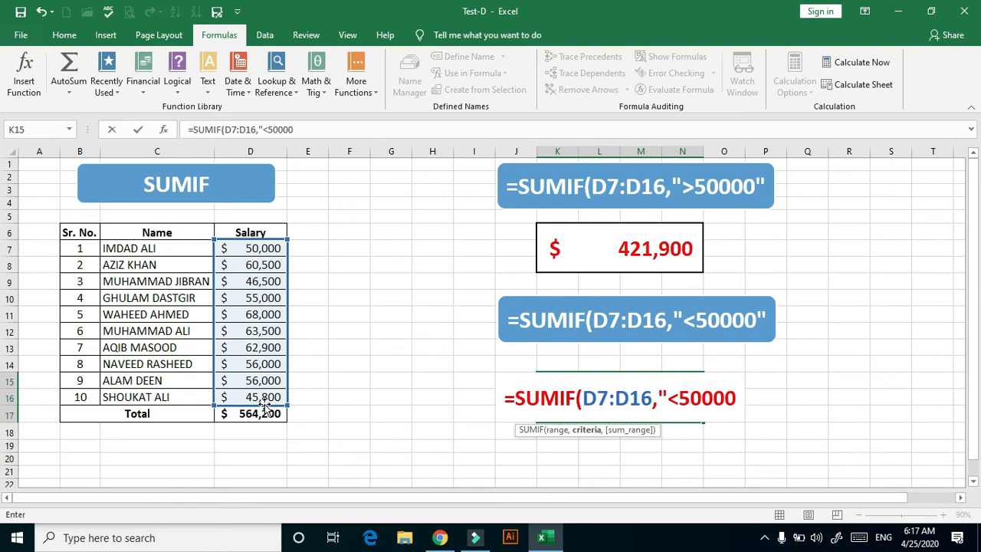
pyautogui.write('")')
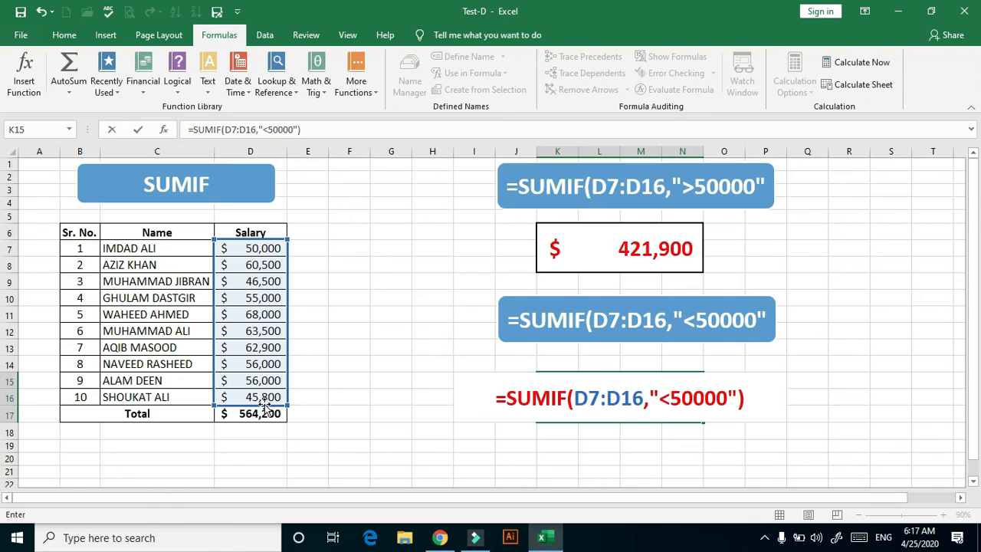
pyautogui.press('Return')
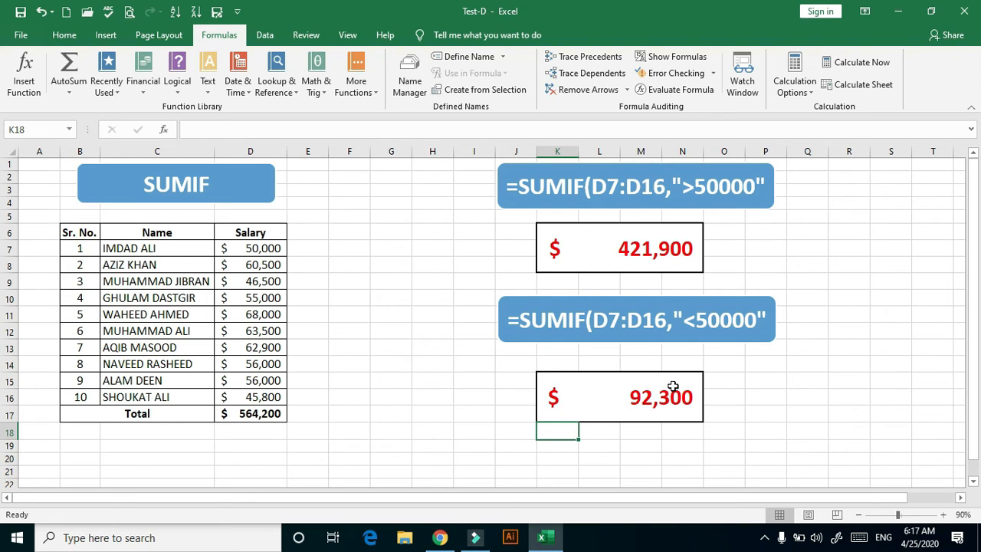
# On the VLOOKUP sheet, start a VLOOKUP formula in the Salary result cell J10 with H10 as the lookup value
pyautogui.hotkey('ctrl', 'pagedown')
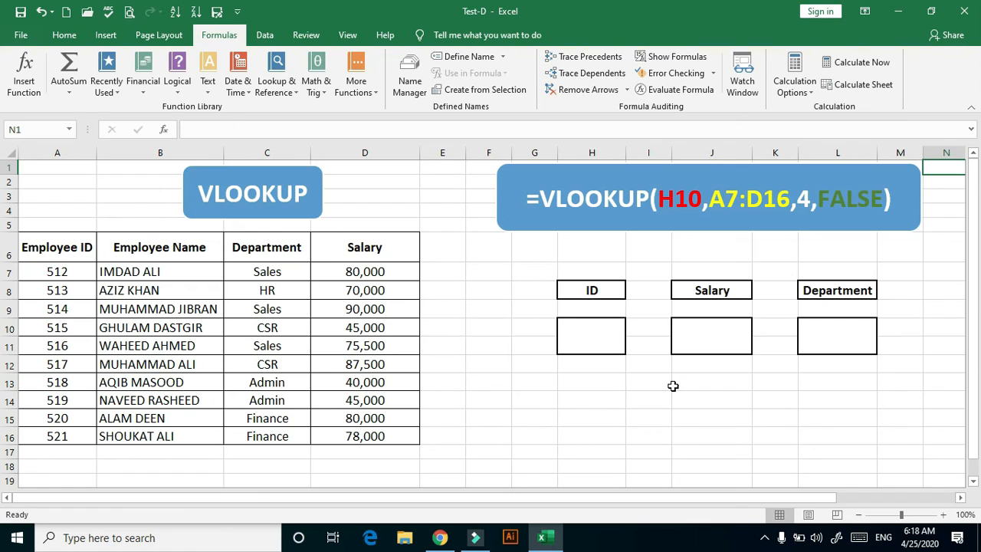
pyautogui.click(158, 152)
pyautogui.click(702, 335)
pyautogui.write('=')
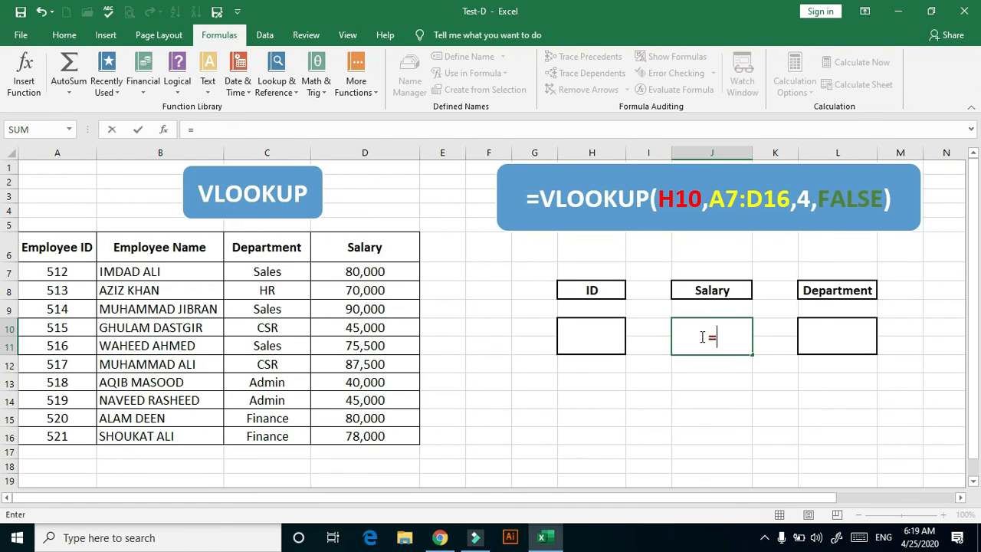
pyautogui.write('vo')
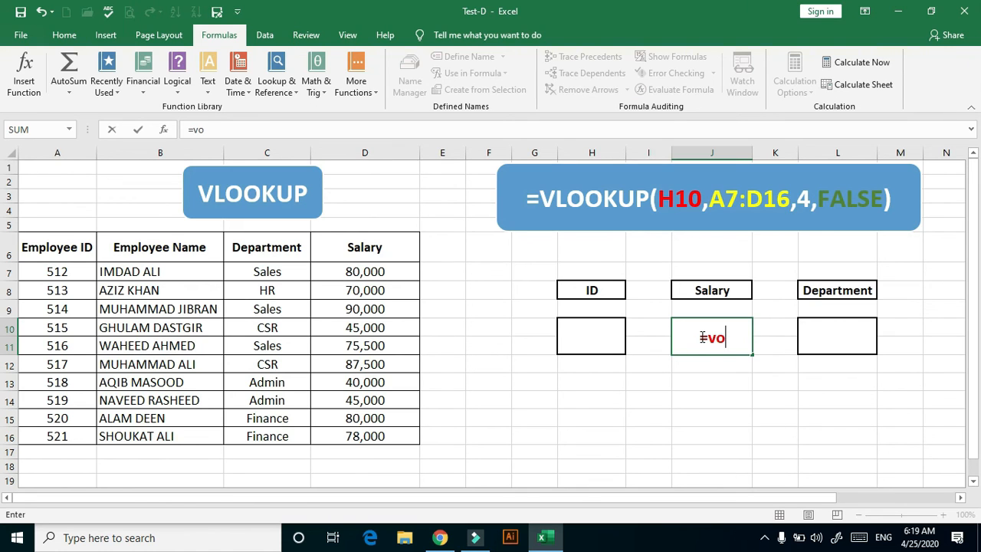
pyautogui.write('loo')
pyautogui.press('BackSpace')
pyautogui.press('BackSpace')
pyautogui.press('BackSpace')
pyautogui.press('BackSpace')
pyautogui.write('l')
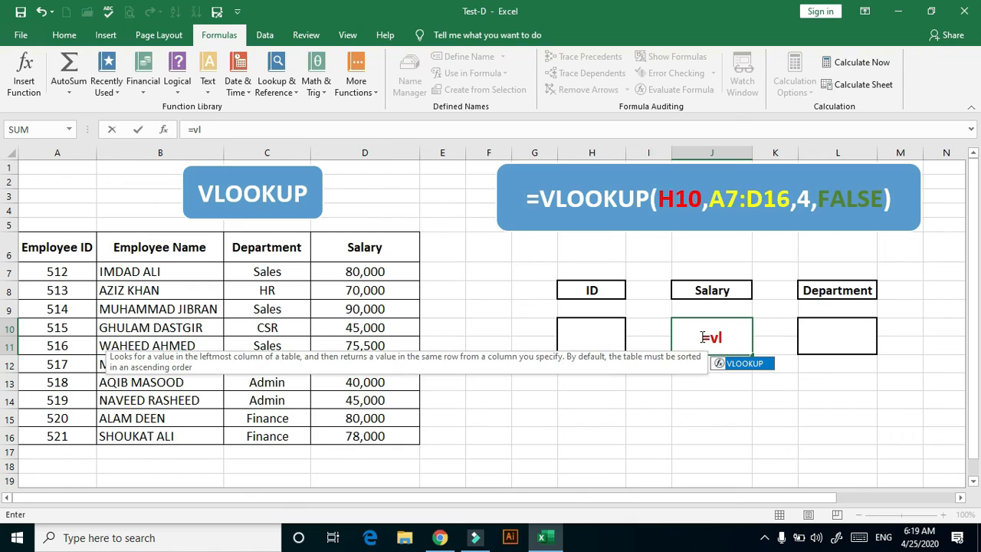
pyautogui.doubleClick(744, 364)
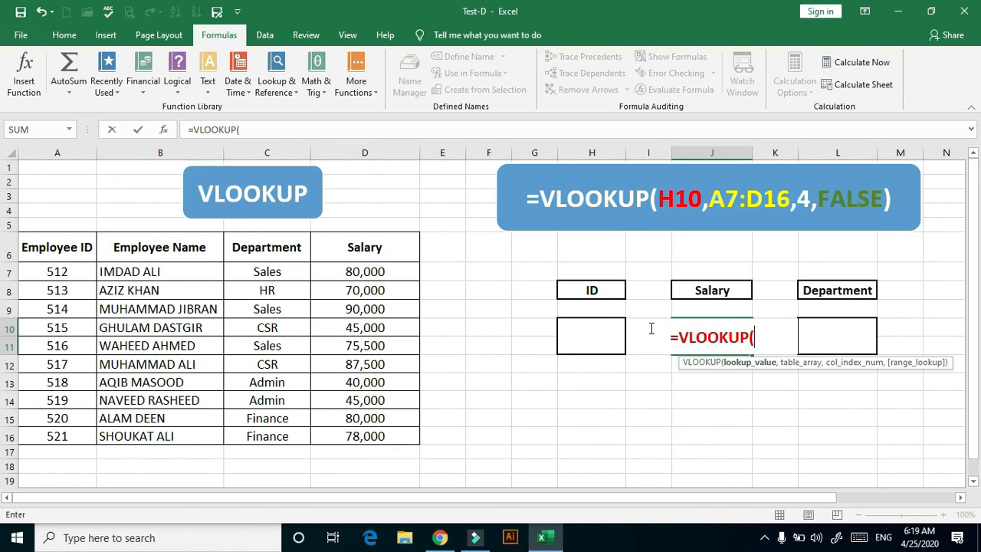
pyautogui.click(598, 338)
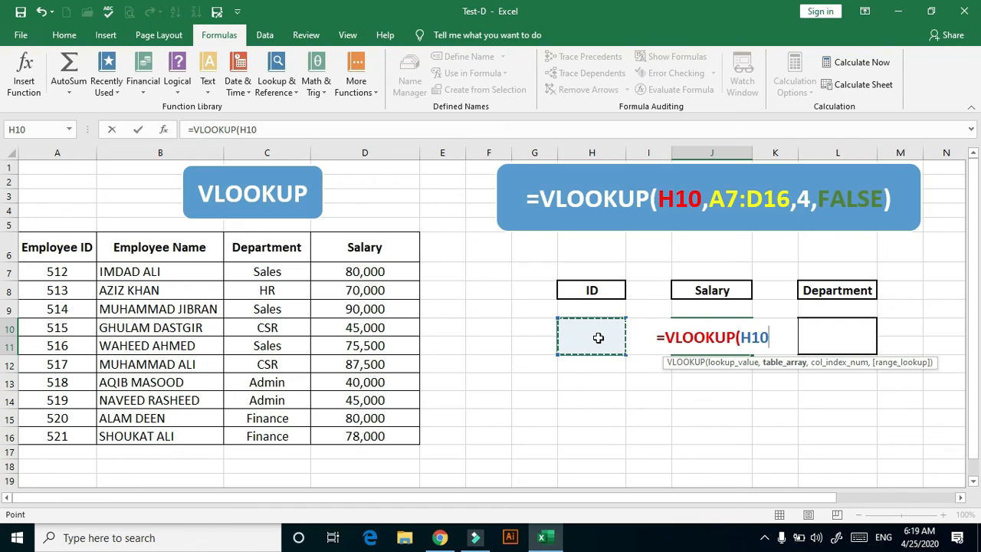
pyautogui.write(',')
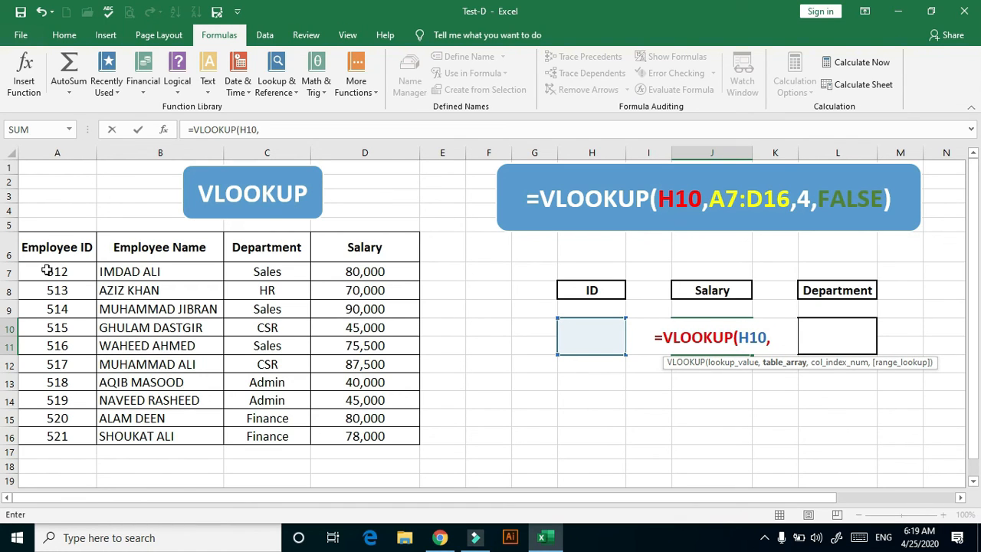
# Complete the Salary formula in J10 as =VLOOKUP(H10,A7:D16,4,FALSE), using the employee table as the lookup range and exact match
pyautogui.click(52, 268)
pyautogui.moveTo(55, 280); pyautogui.dragTo(397, 435)
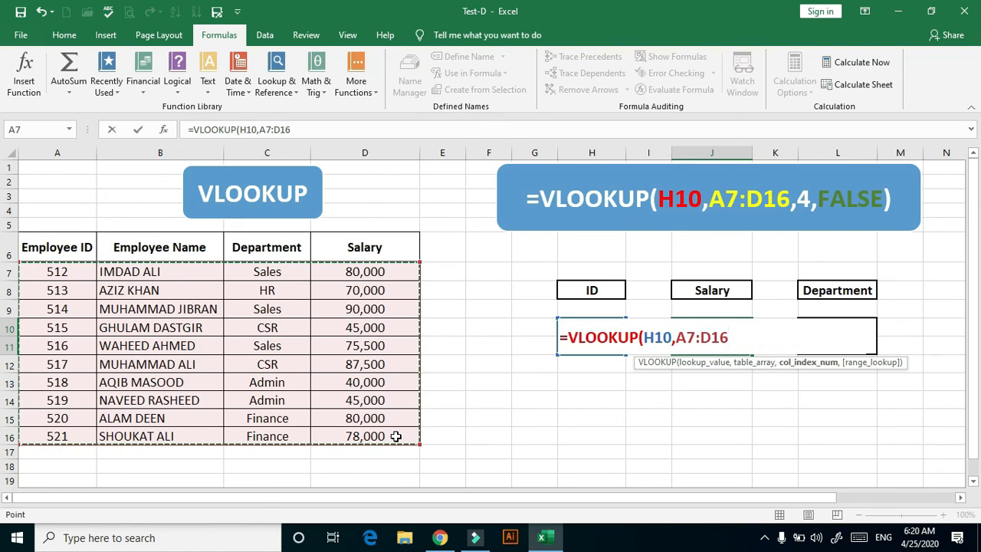
pyautogui.write(',')
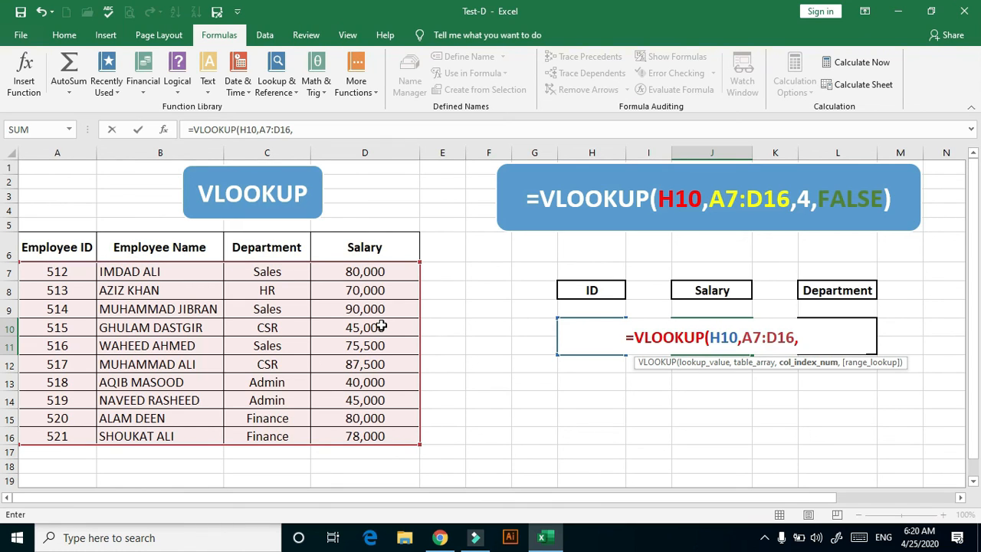
pyautogui.write('4')
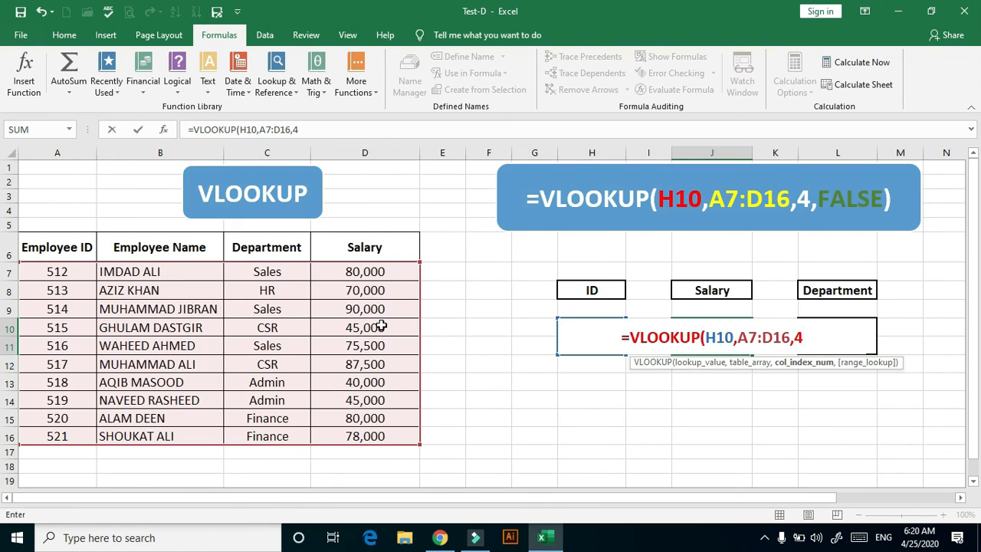
pyautogui.write(',')
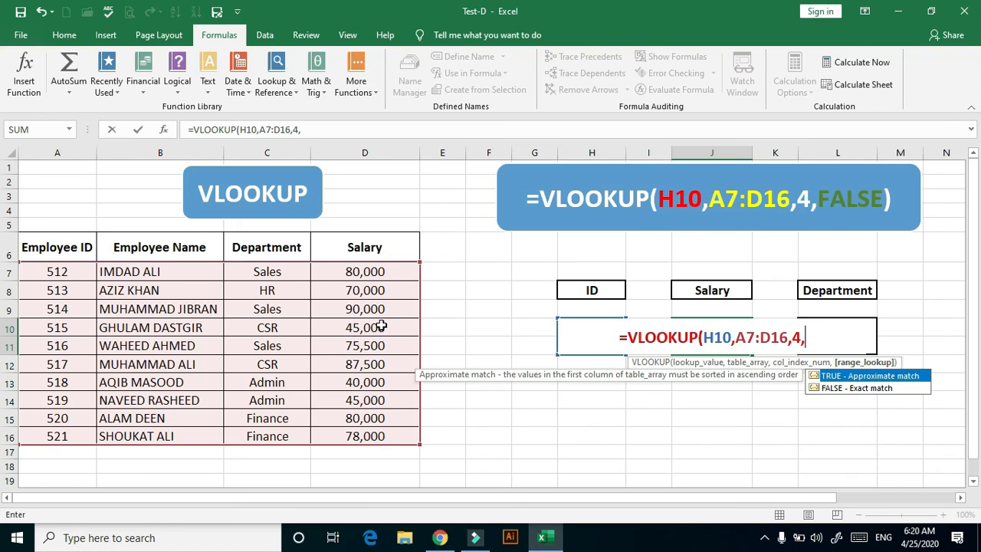
pyautogui.doubleClick(827, 388)
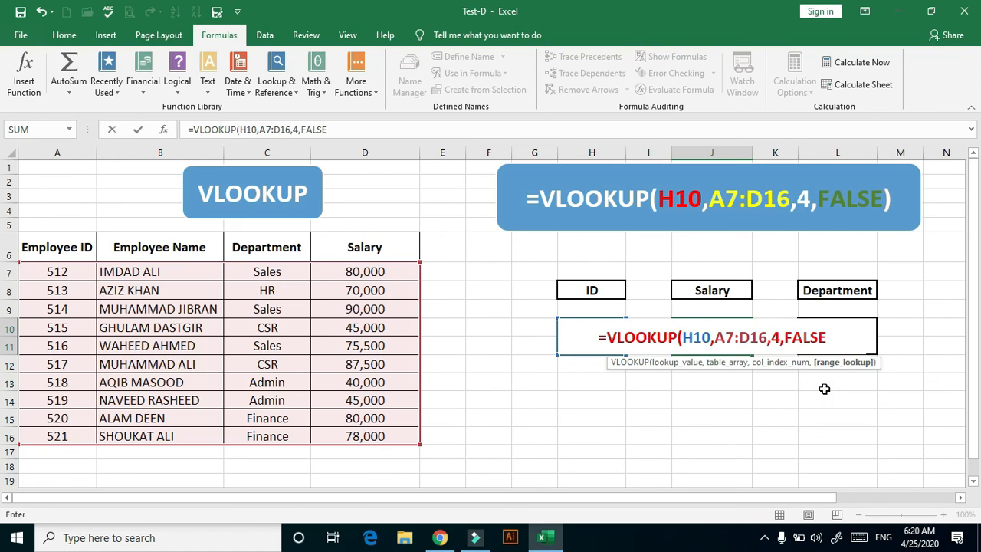
pyautogui.write(')')
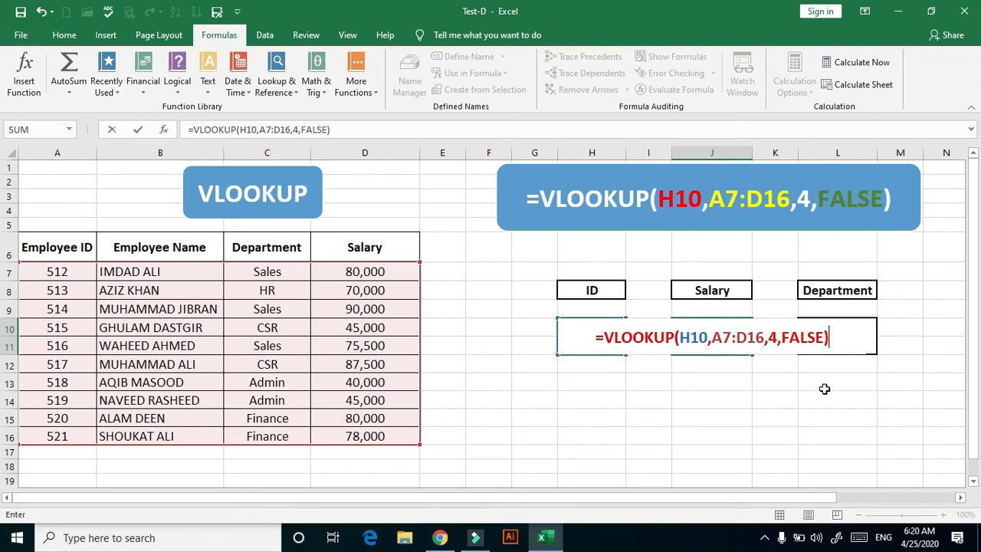
pyautogui.press('Return')
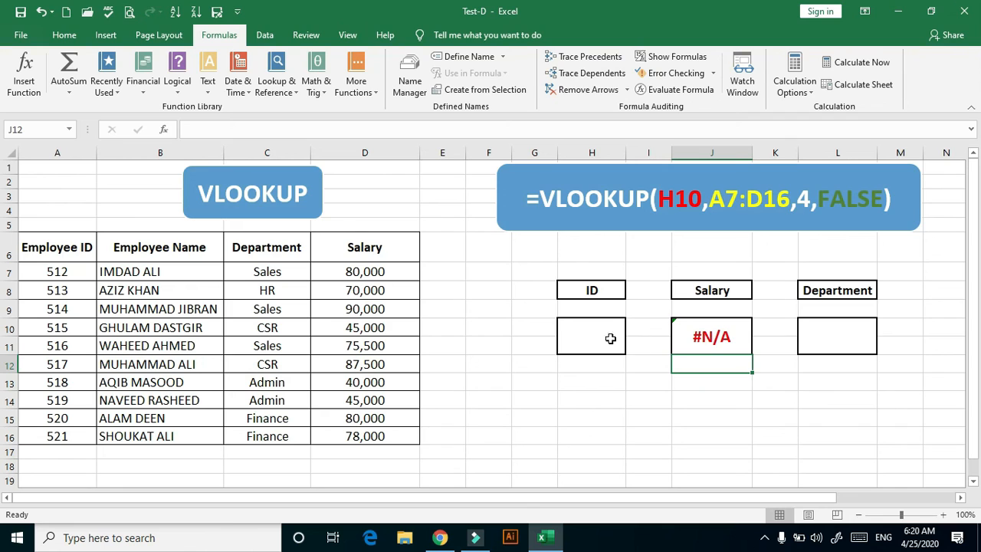
# Enter the employee ID listed in A9 into lookup cell H10 and compare the salary result with that employee's table row
pyautogui.click(577, 335)
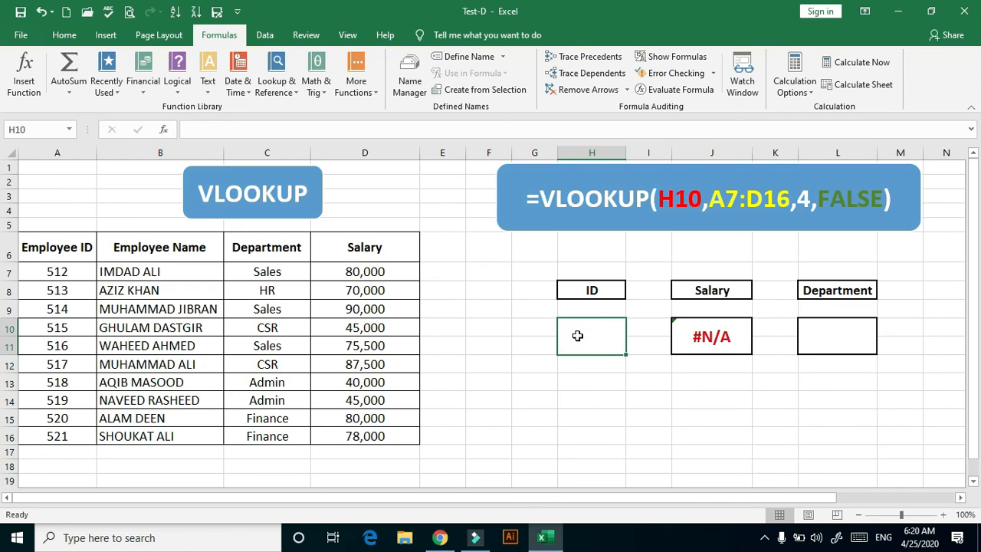
pyautogui.write('514')
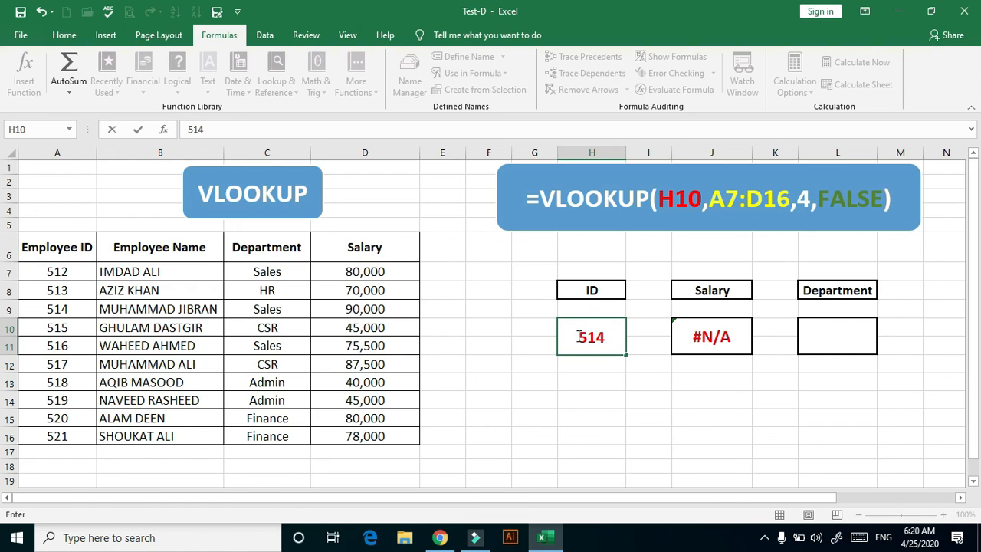
pyautogui.press('Return')
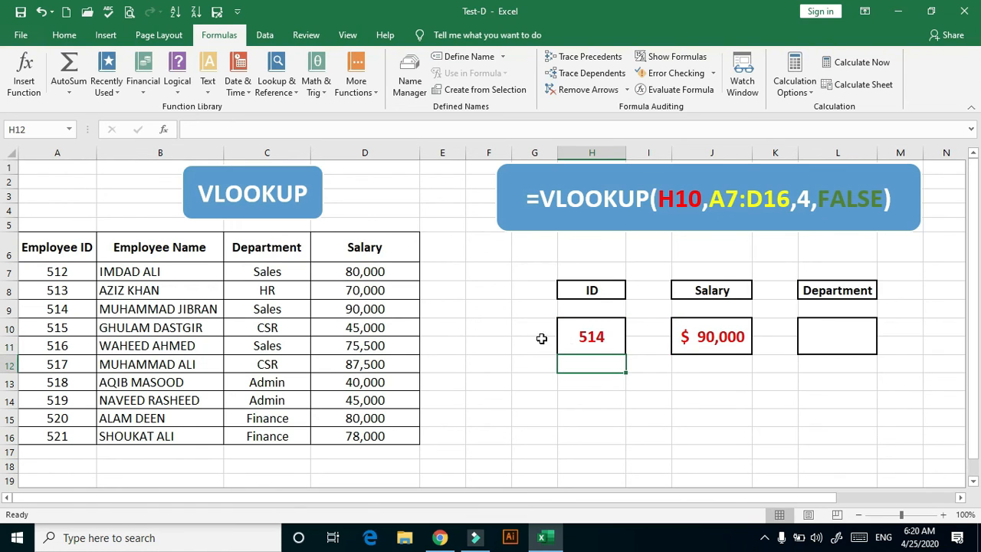
pyautogui.moveTo(62, 310); pyautogui.dragTo(365, 309)
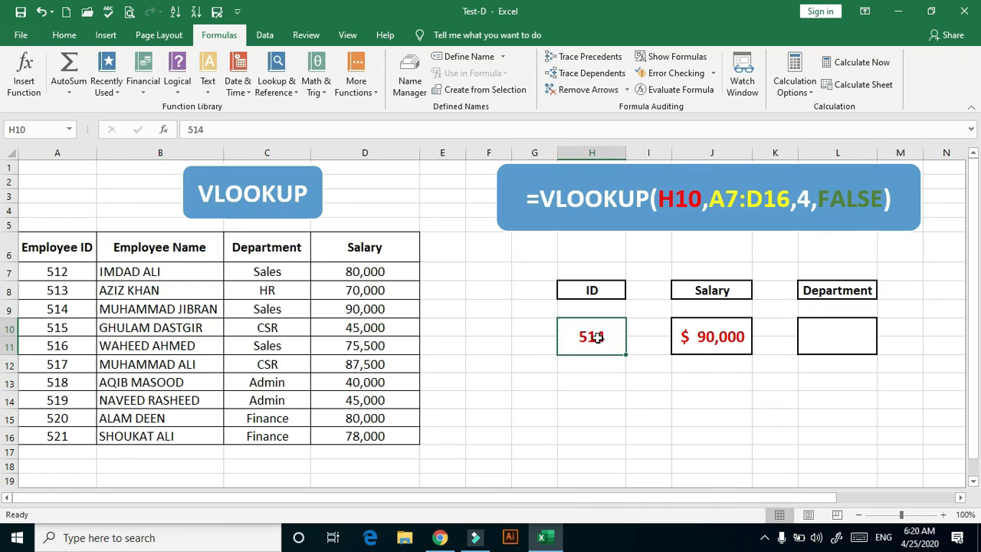
# Replace the lookup ID in H10 with the employee ID listed in A14
pyautogui.write('5')
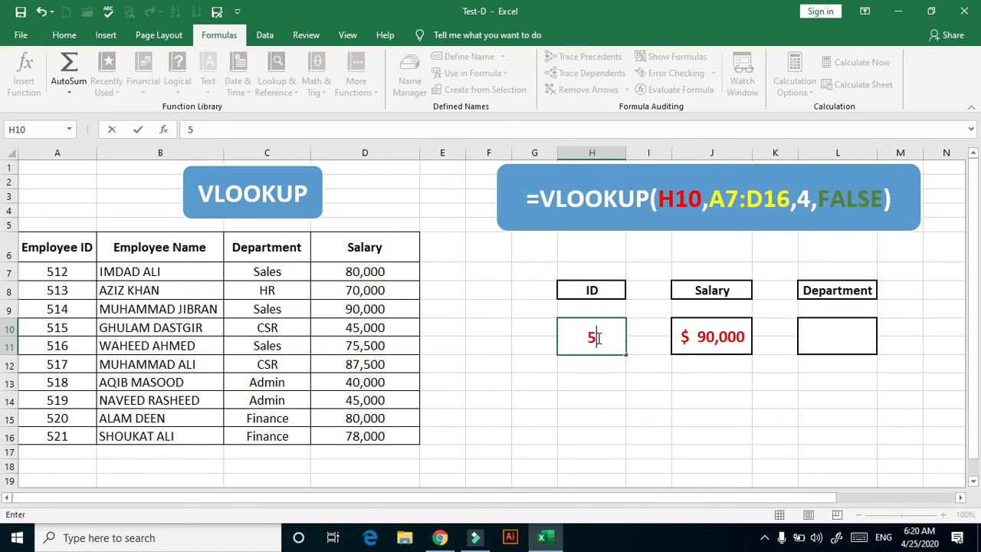
pyautogui.write('19')
pyautogui.click(600, 398)
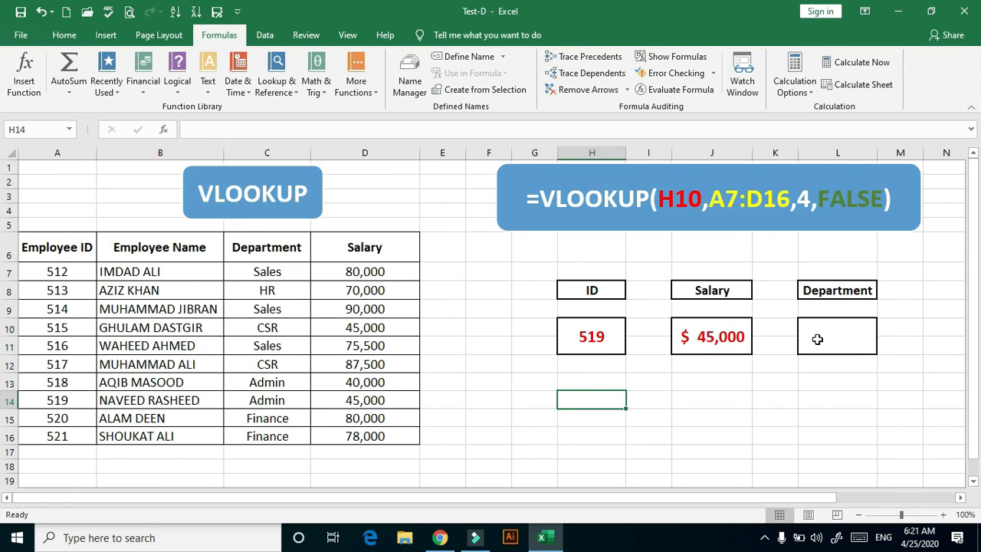
# Start a VLOOKUP formula in the Department result cell L10 with H10 as the lookup value
pyautogui.click(818, 338)
pyautogui.write('=')
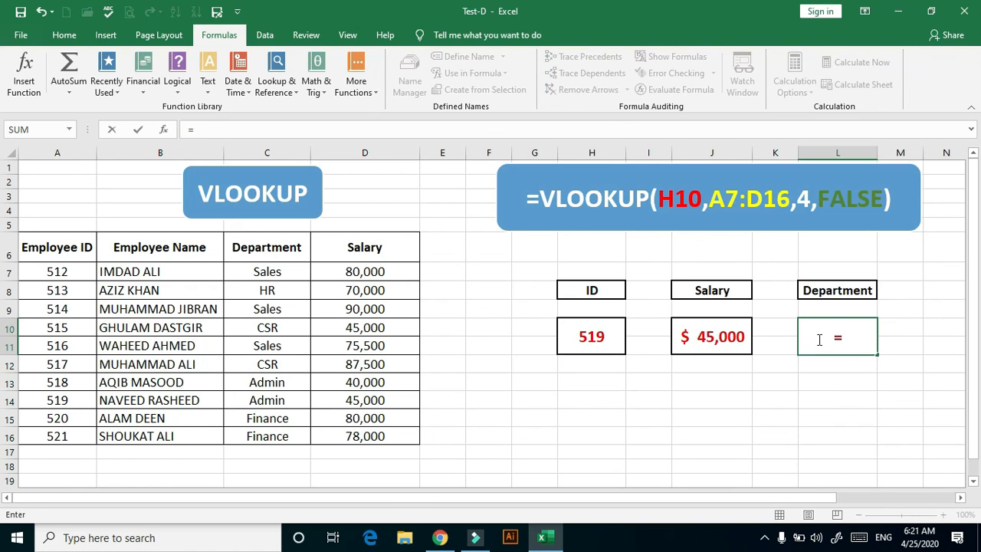
pyautogui.write('vl')
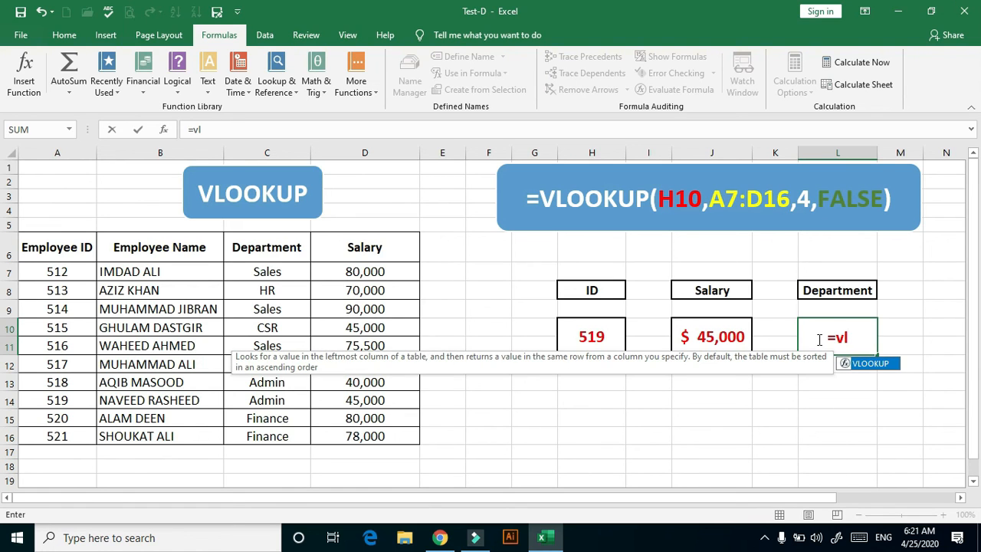
pyautogui.doubleClick(881, 363)
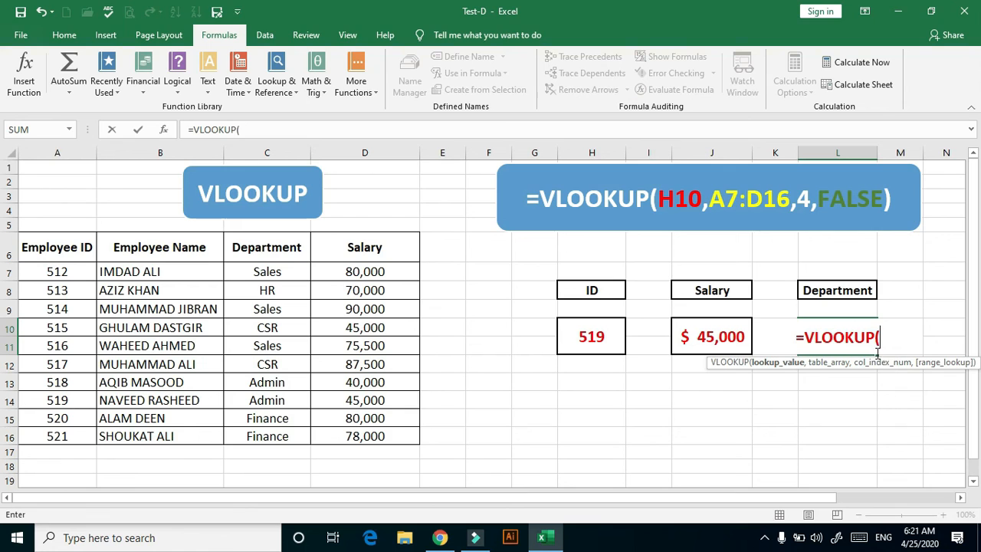
pyautogui.click(596, 338)
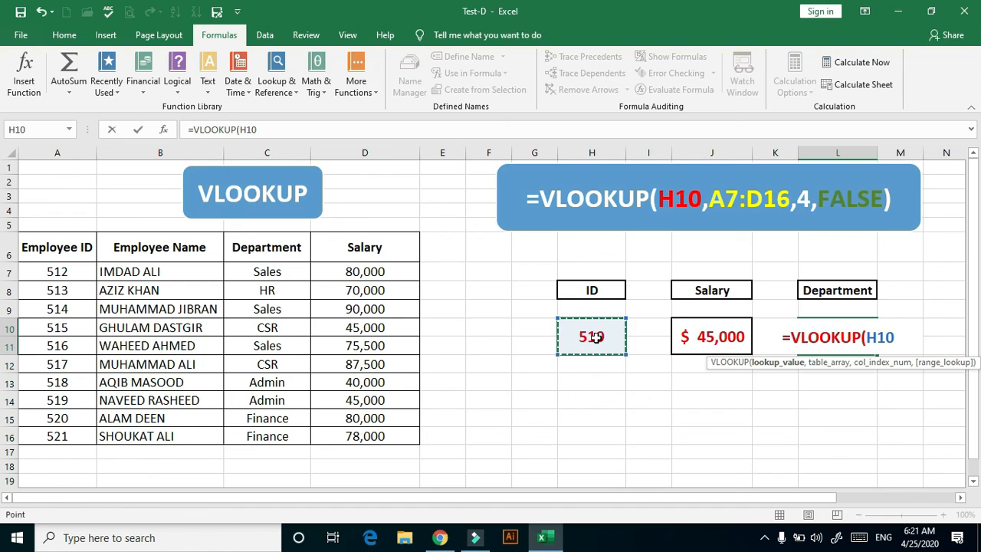
pyautogui.write(',')
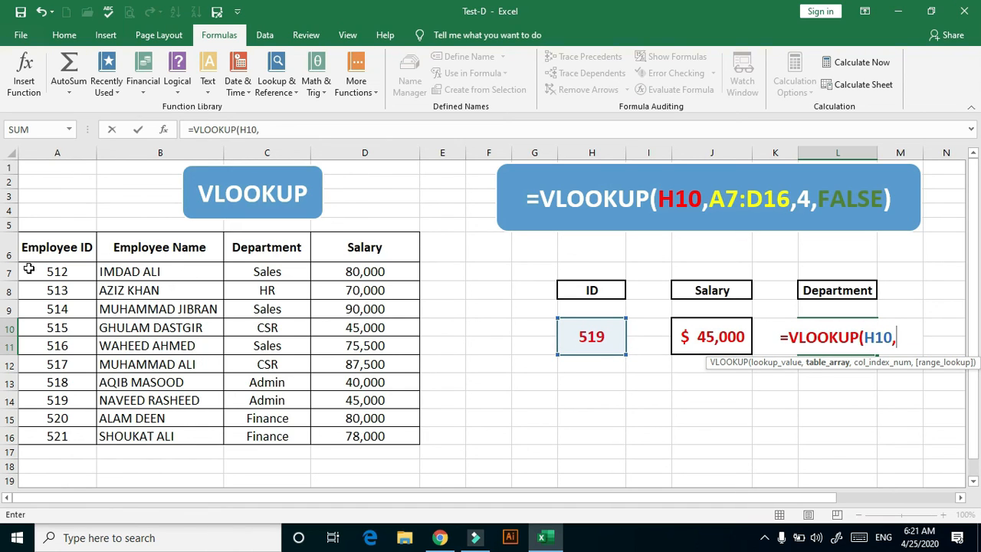
# Complete the Department formula as =VLOOKUP(H10,A7:D16,3,FALSE) to return the table's third column with an exact match
pyautogui.moveTo(30, 271); pyautogui.dragTo(393, 430)
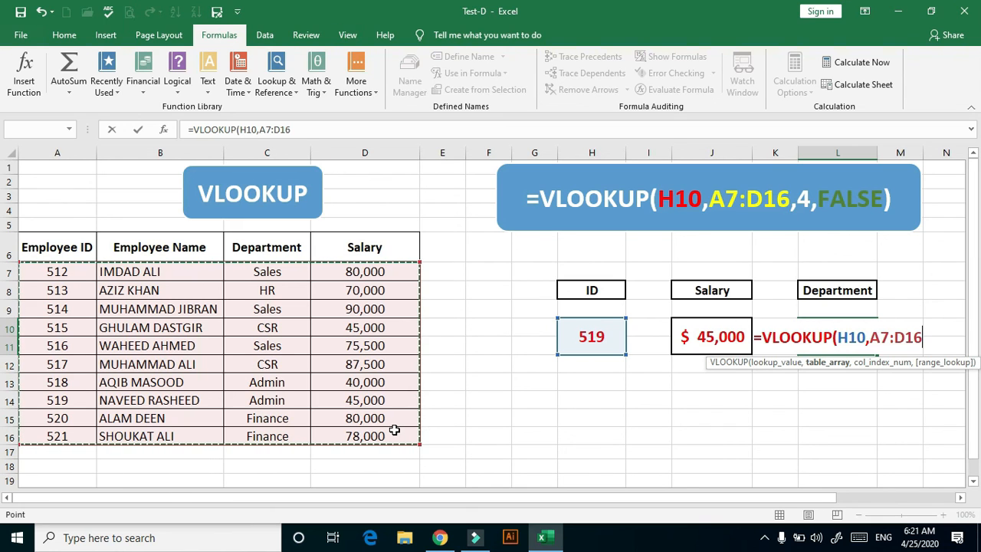
pyautogui.write(',')
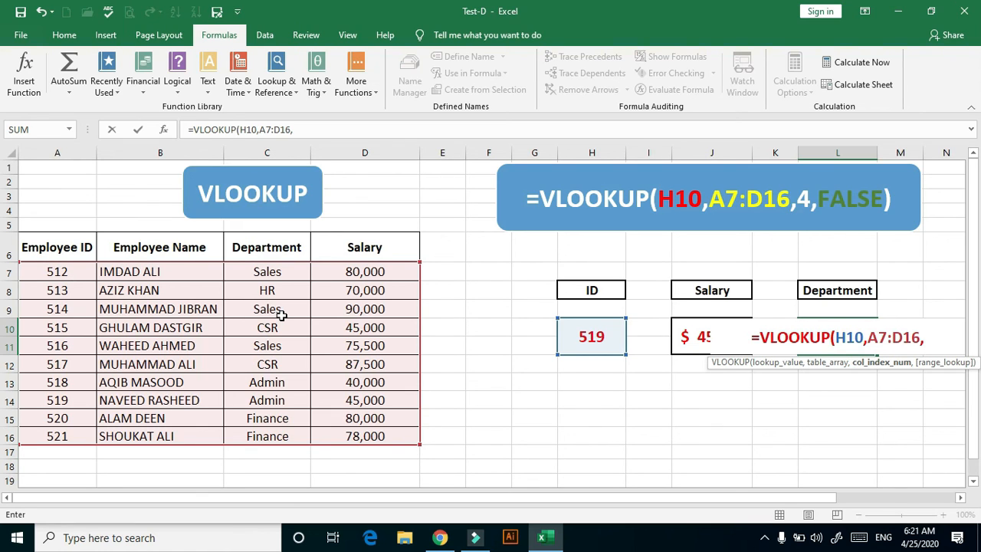
pyautogui.write('3')
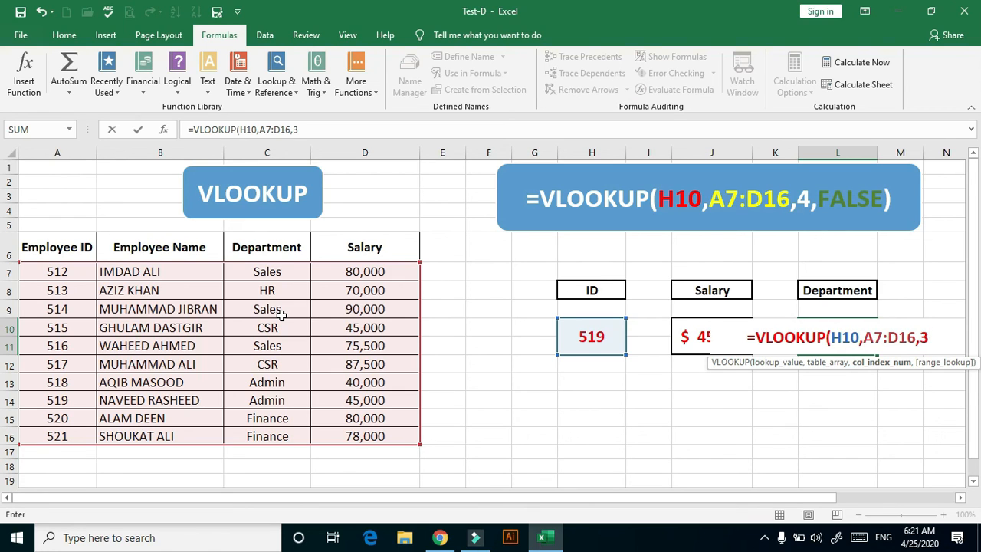
pyautogui.write(',')
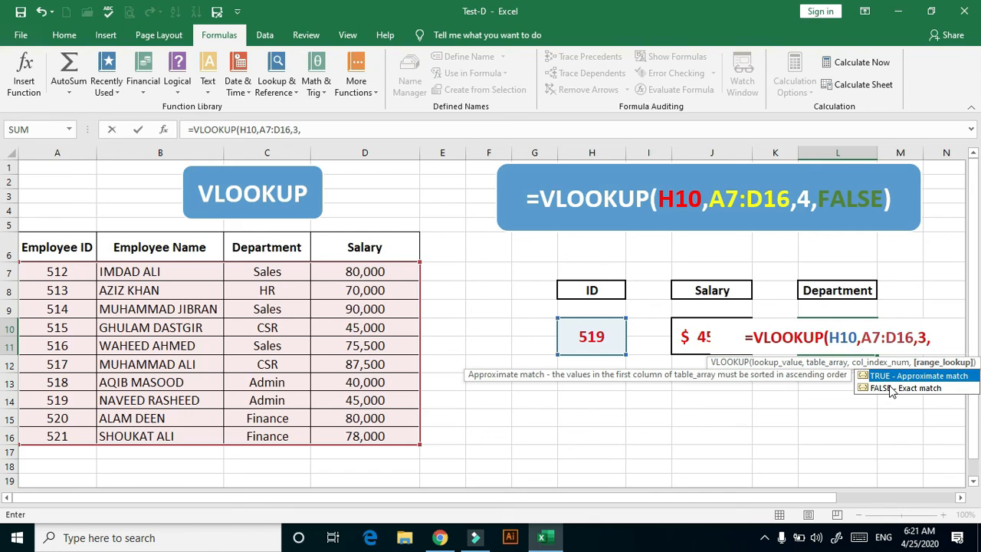
pyautogui.write('FA')
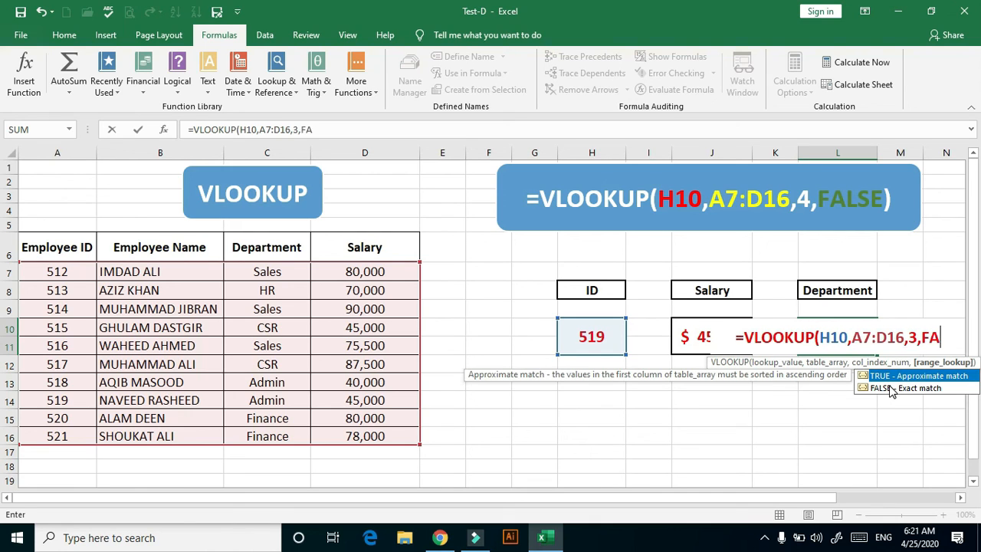
pyautogui.write('LSE')
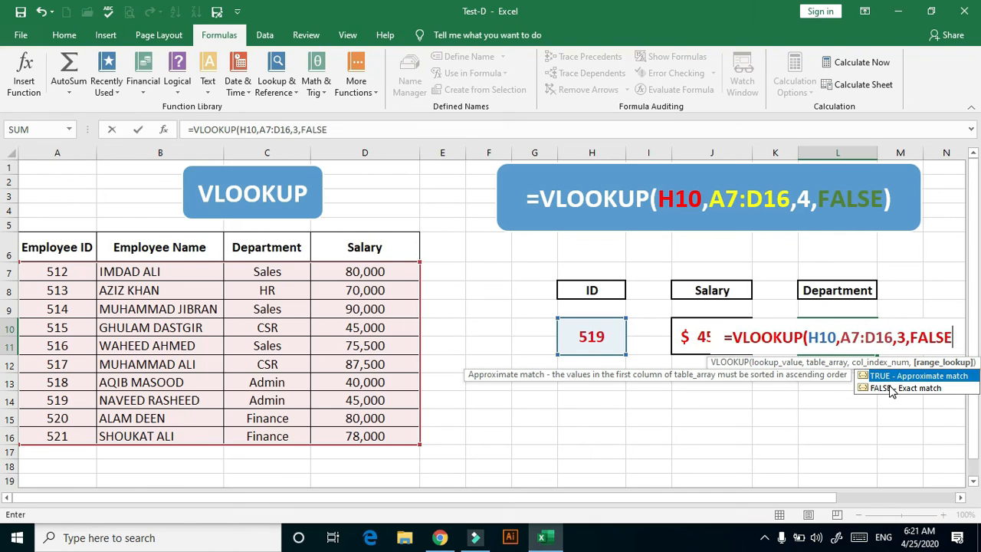
pyautogui.write(')')
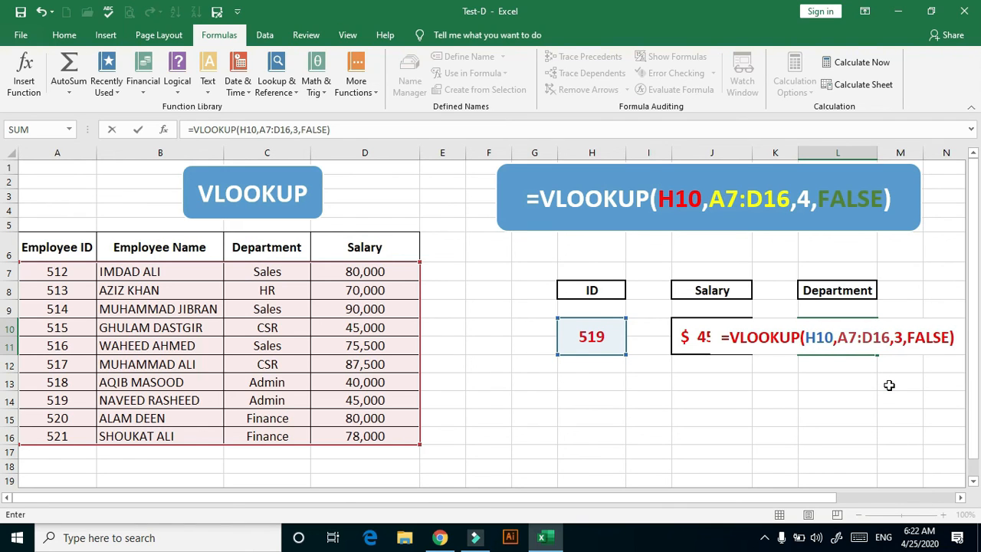
pyautogui.press('Return')
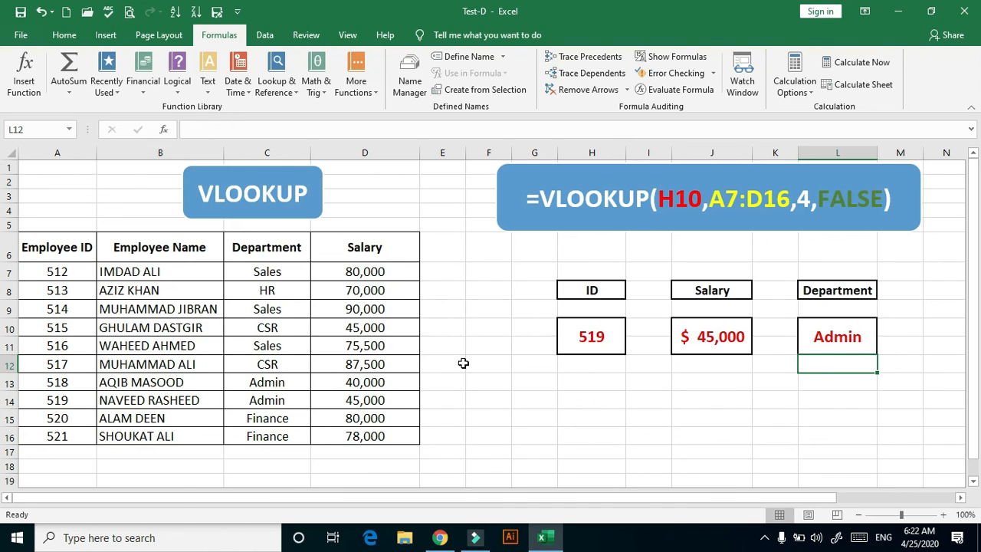
# Change the lookup ID in H10 to the employee ID listed in A16, the last row of the table
pyautogui.click(591, 335)
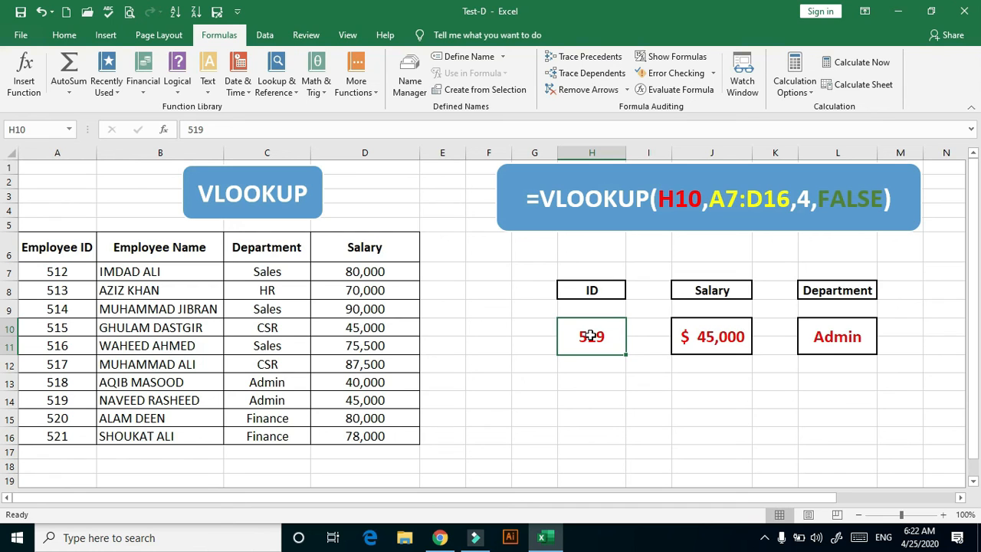
pyautogui.write('521')
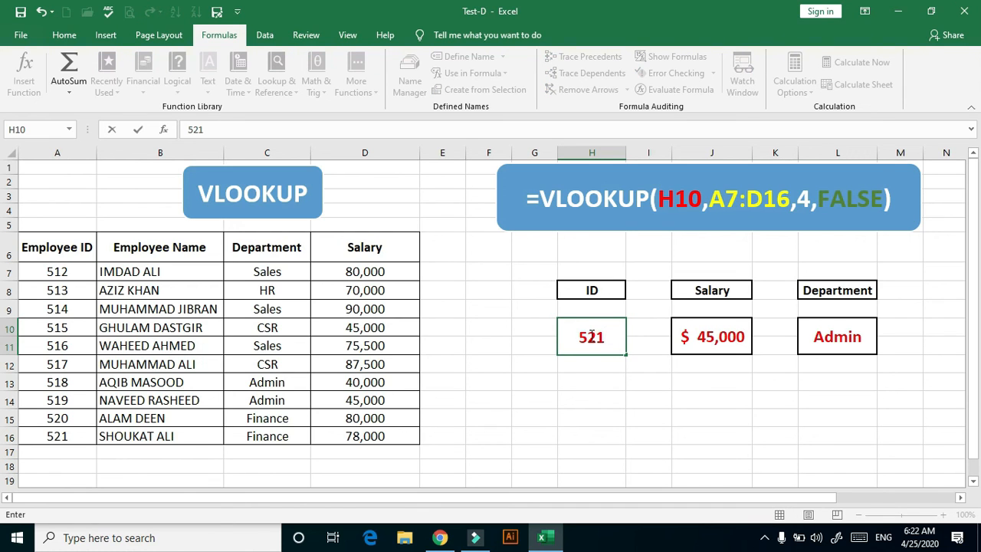
pyautogui.press('Return')
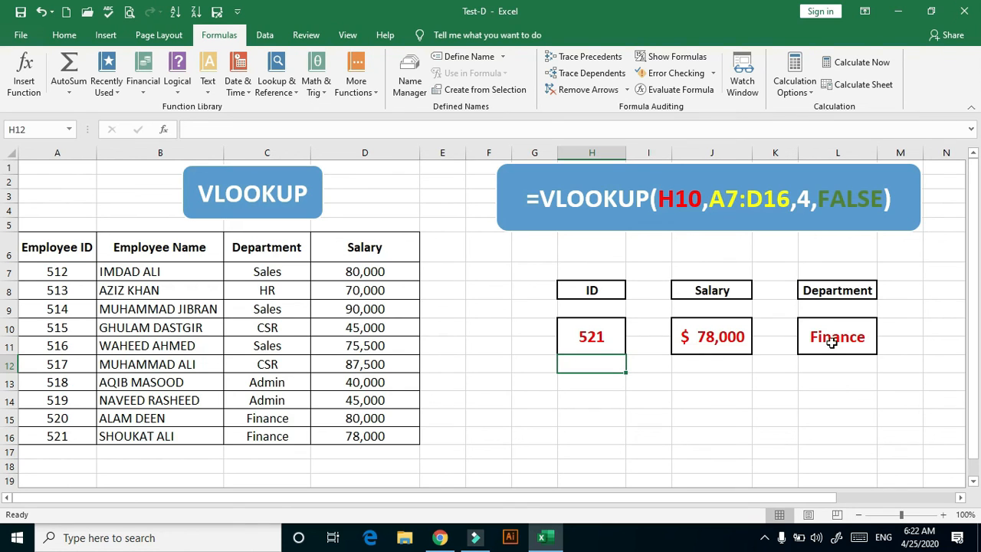
# Check the lookup results against the last employee row A16:D16 and go to the closing Thanks sheet
pyautogui.click(30, 418)
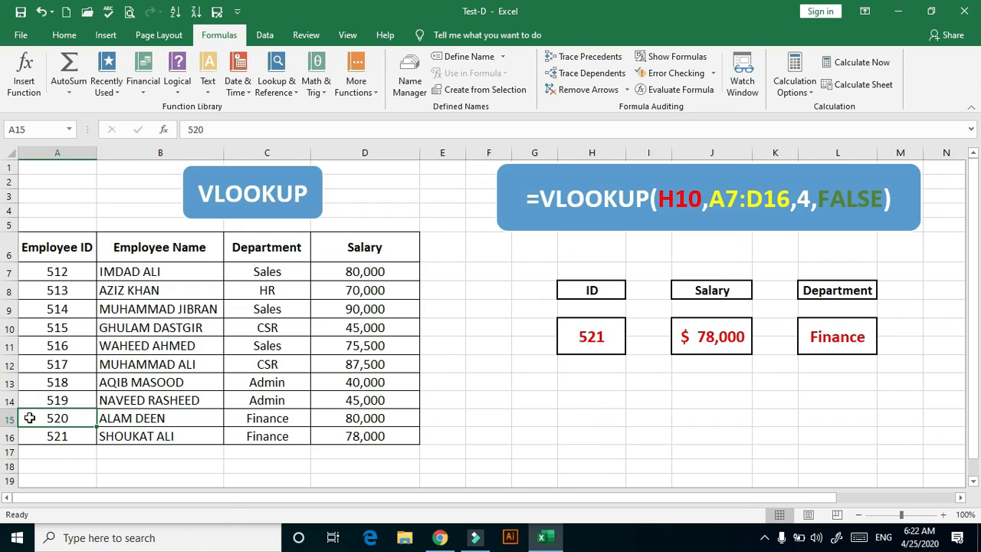
pyautogui.click(38, 436)
pyautogui.moveTo(70, 437); pyautogui.dragTo(373, 437)
pyautogui.hotkey('ctrl', 'pagedown')
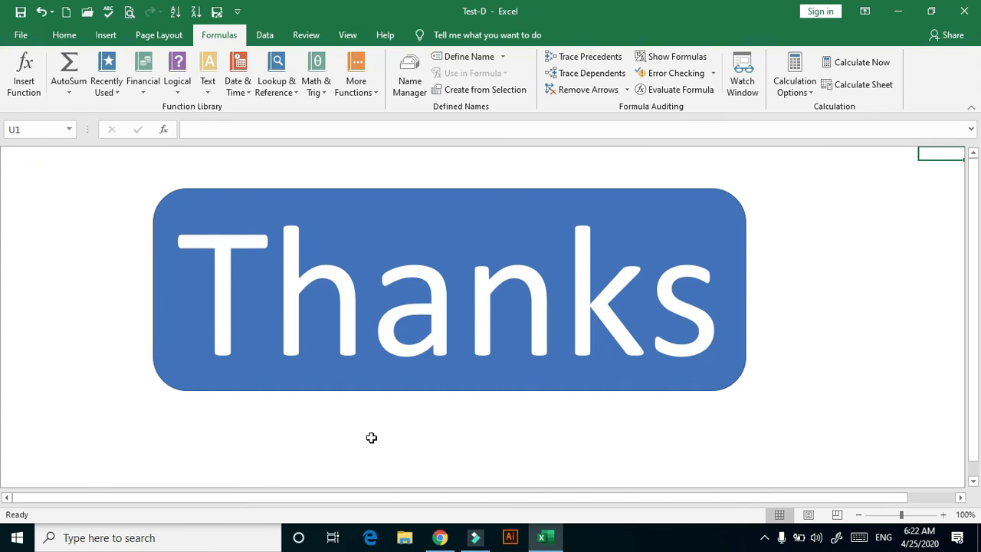